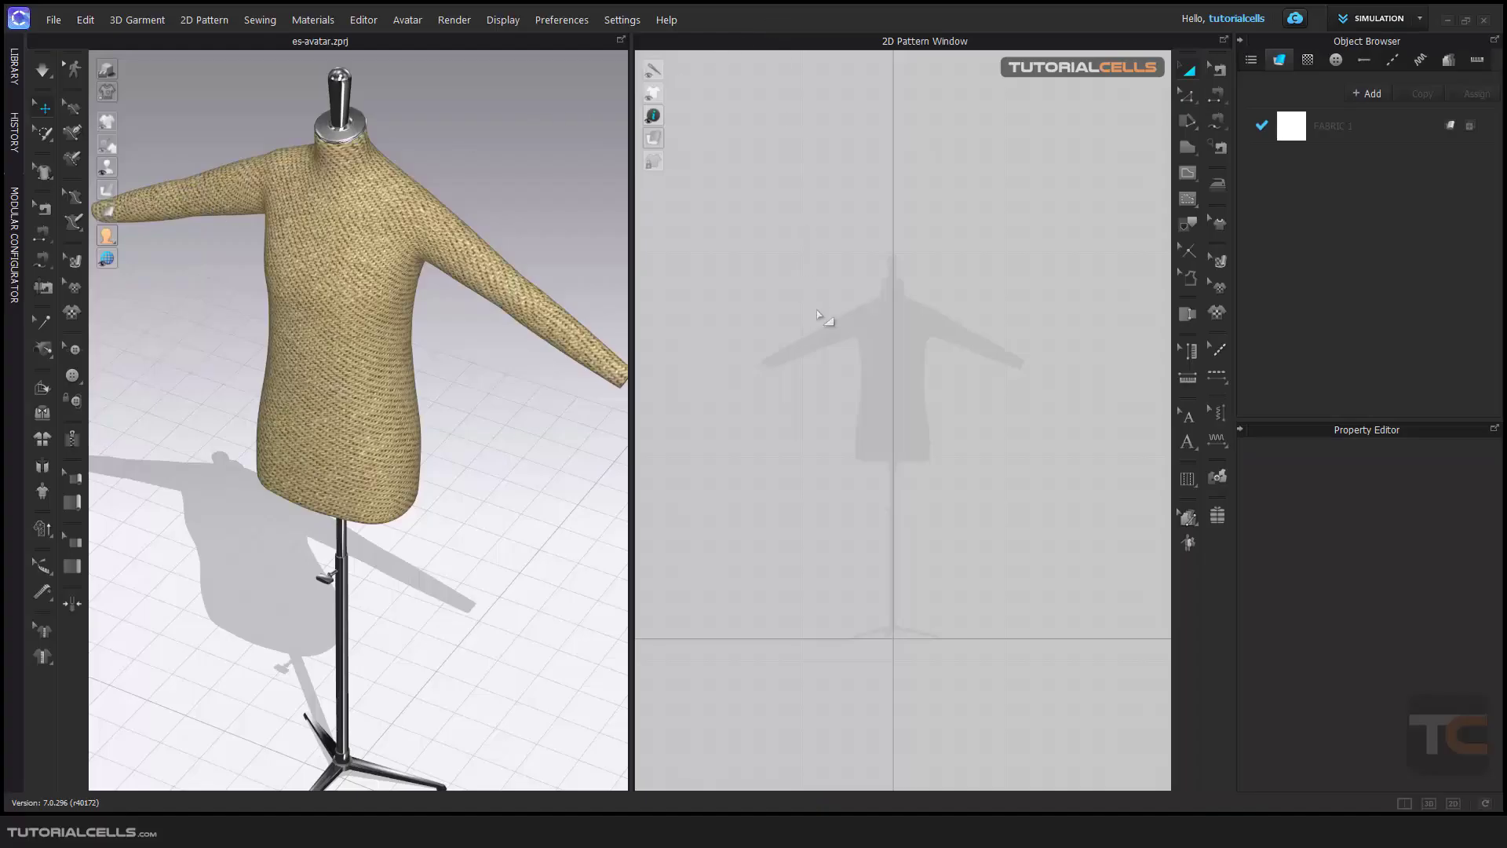
- Draw a closed six-point polygon pattern, about 29 cm wide at the hem, over the silhouette's right half, and shift it slightly sideways in 3D
scroll(908, 314, up, 5)
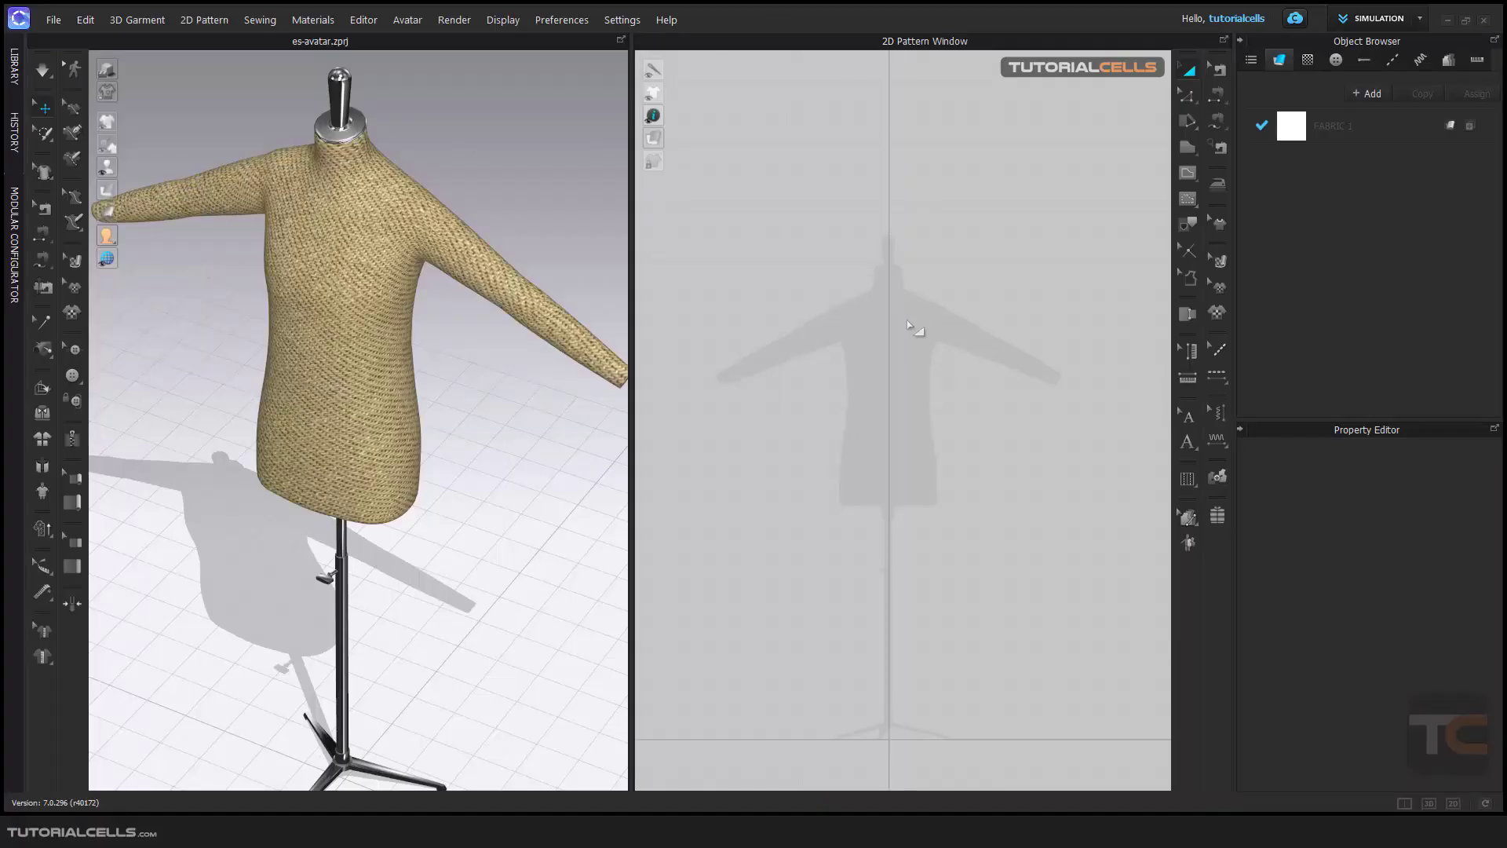
click(1186, 149)
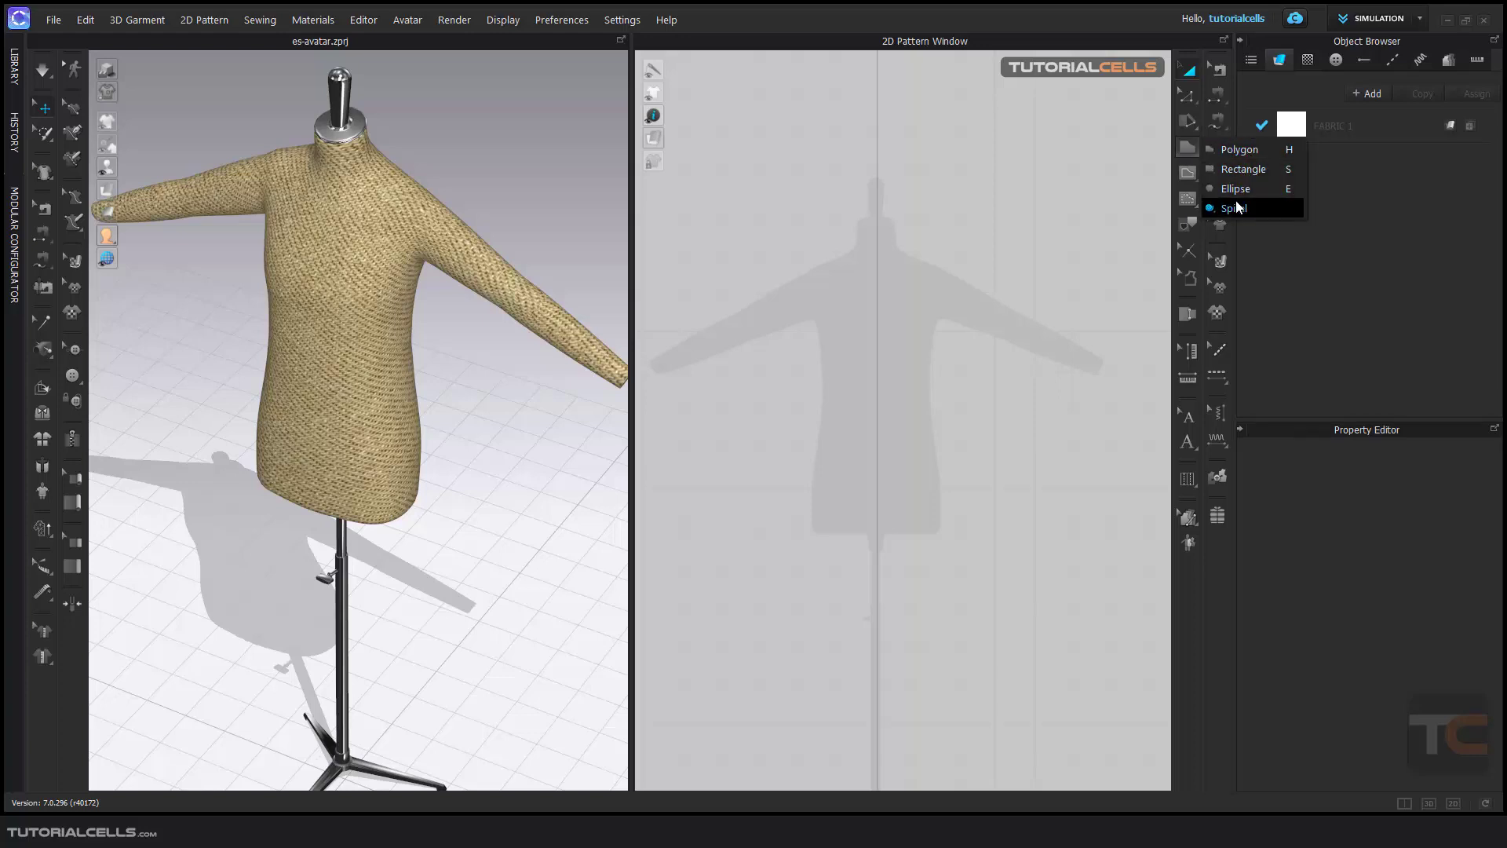
click(1240, 151)
scroll(894, 267, up, 2)
scroll(879, 264, down, 3)
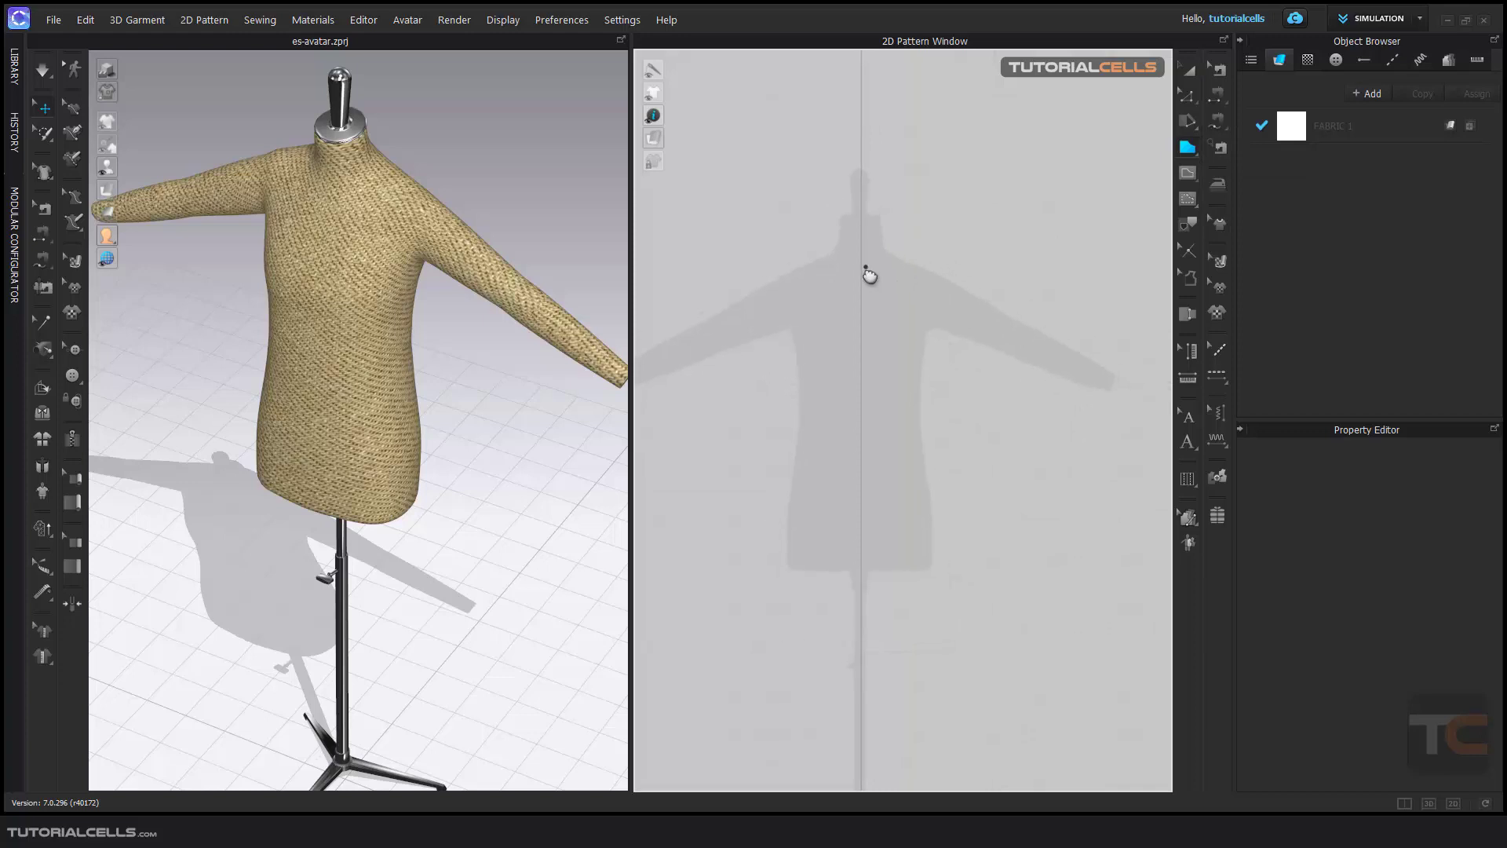
click(853, 269)
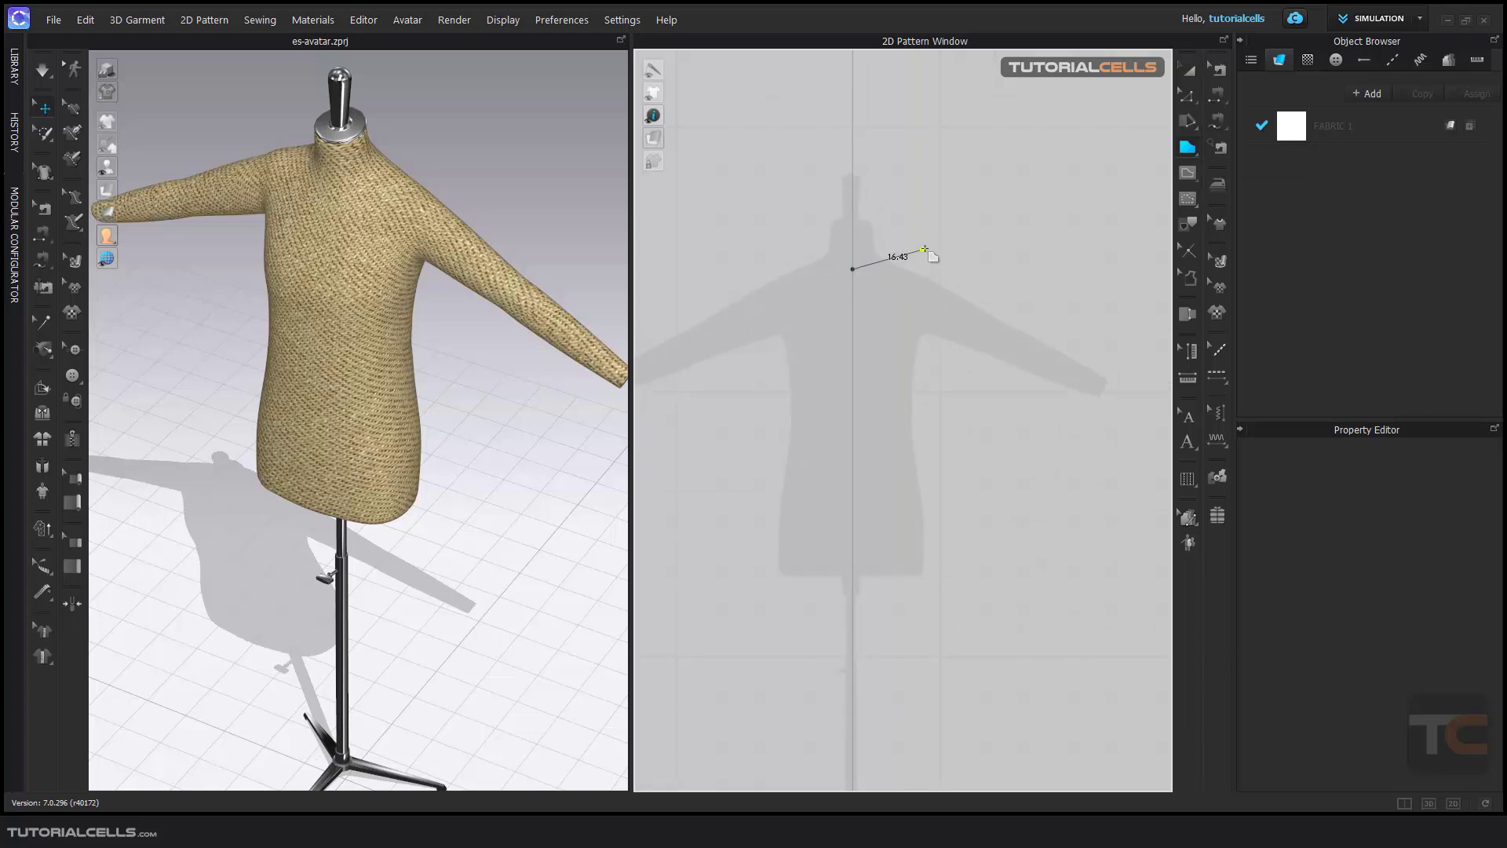
click(979, 332)
click(969, 431)
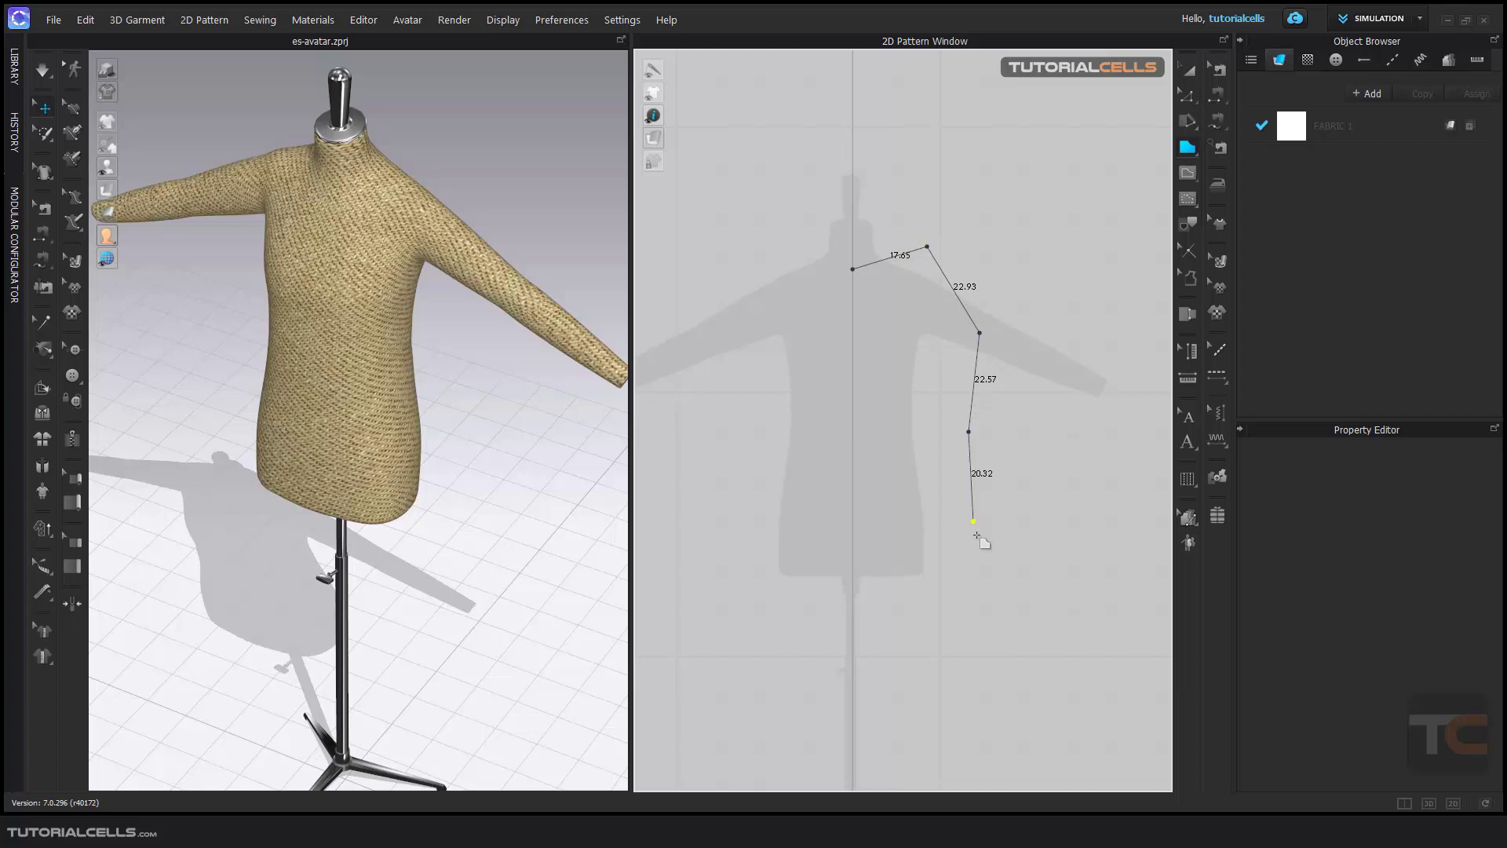
click(980, 554)
click(853, 554)
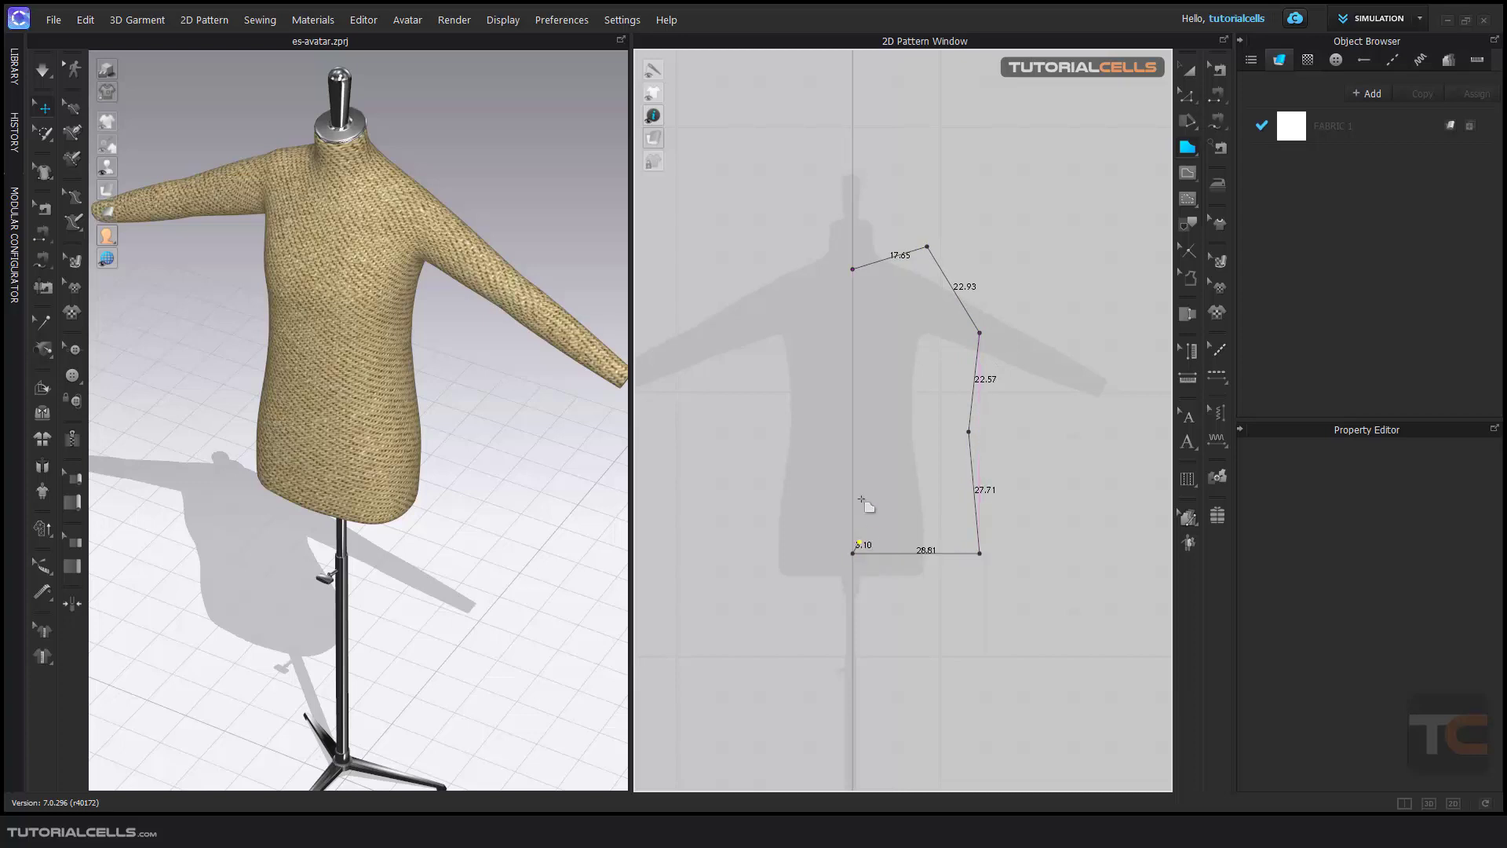
click(853, 271)
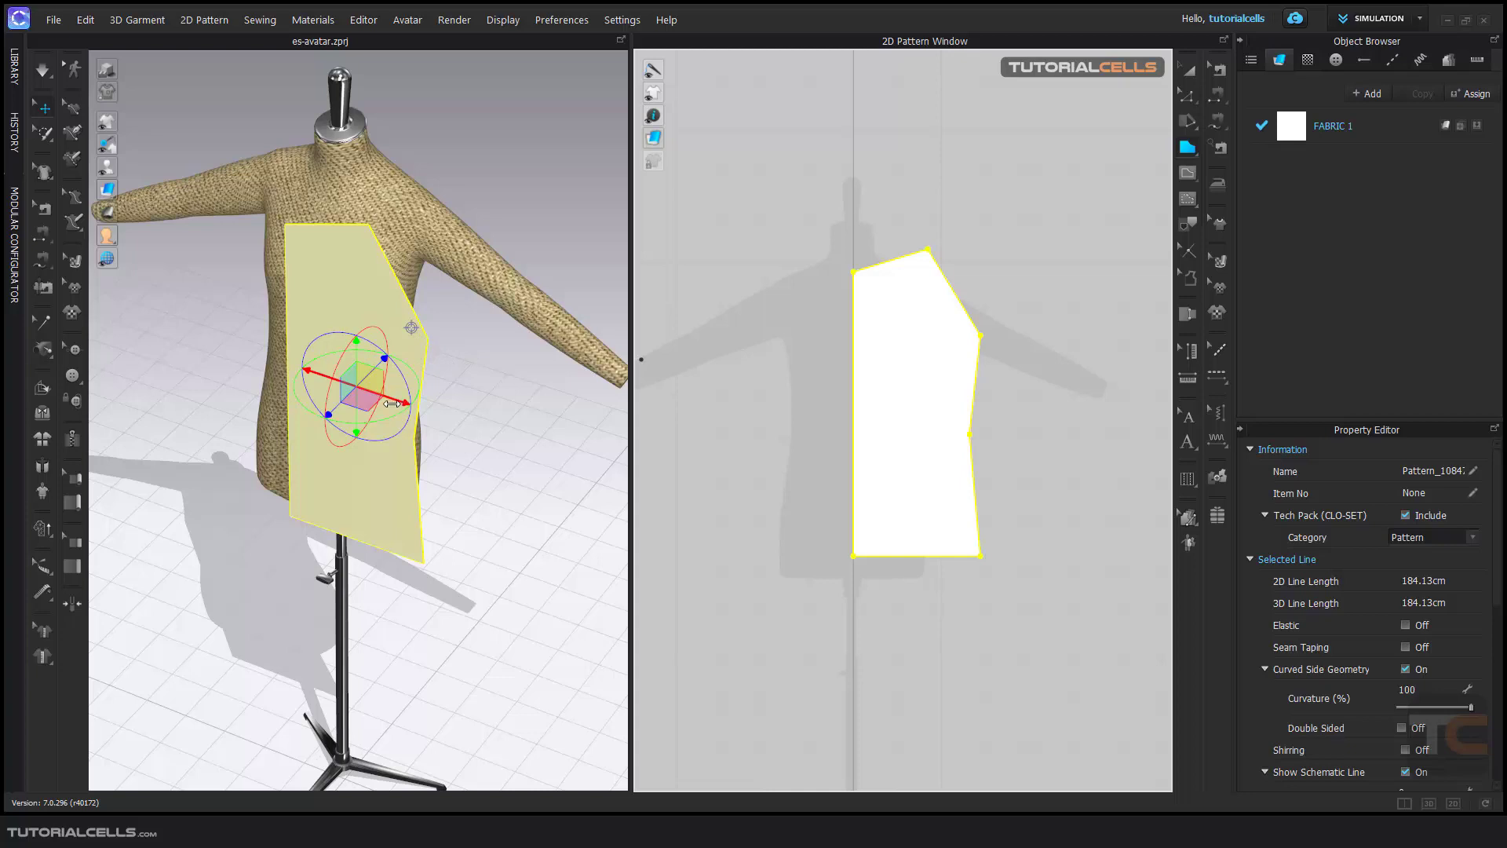
drag(391, 404, 368, 400)
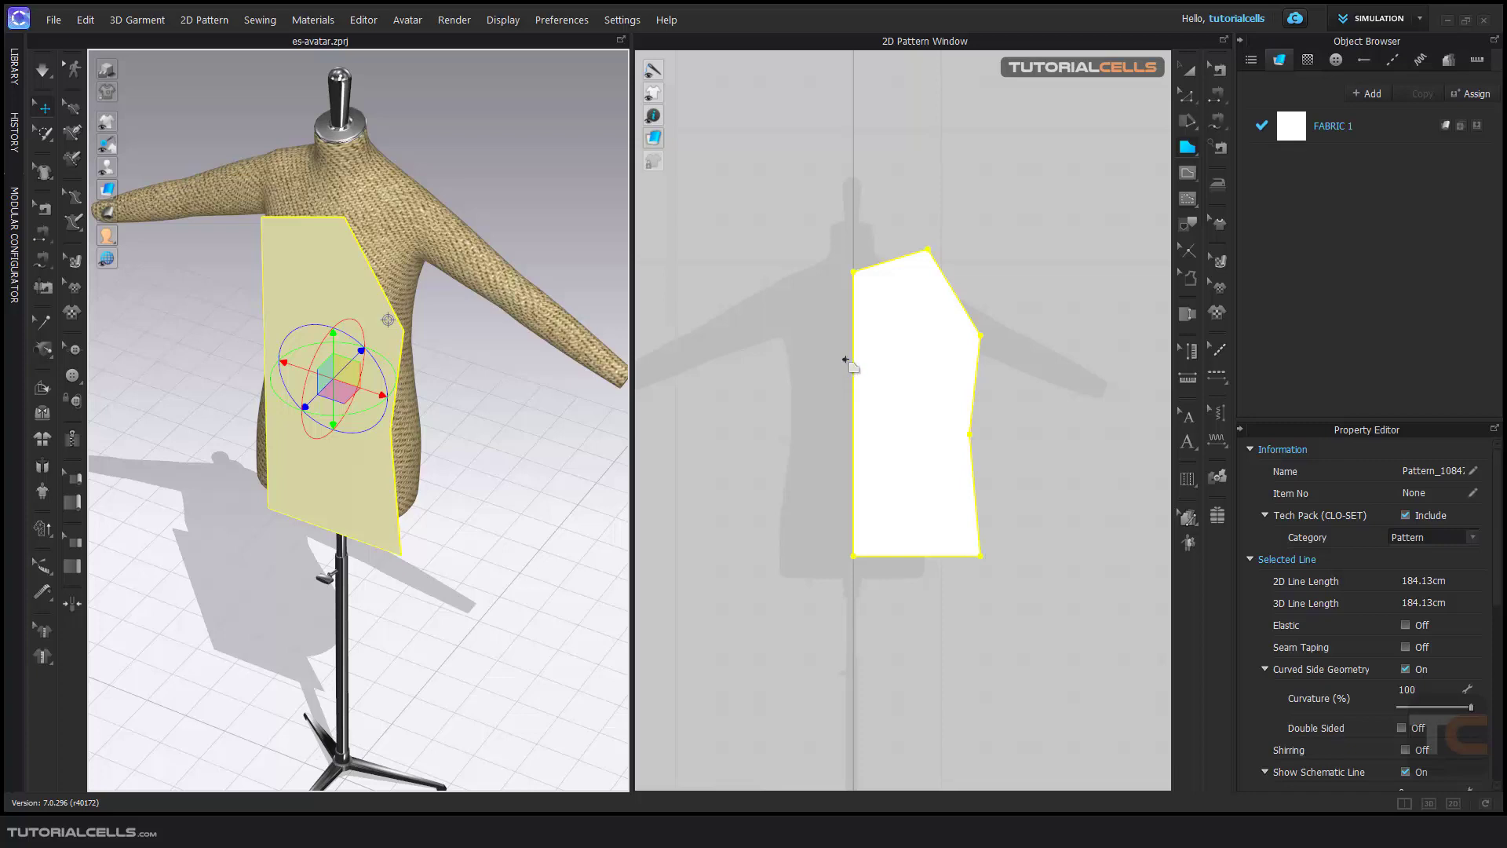
click(853, 229)
double_click(980, 198)
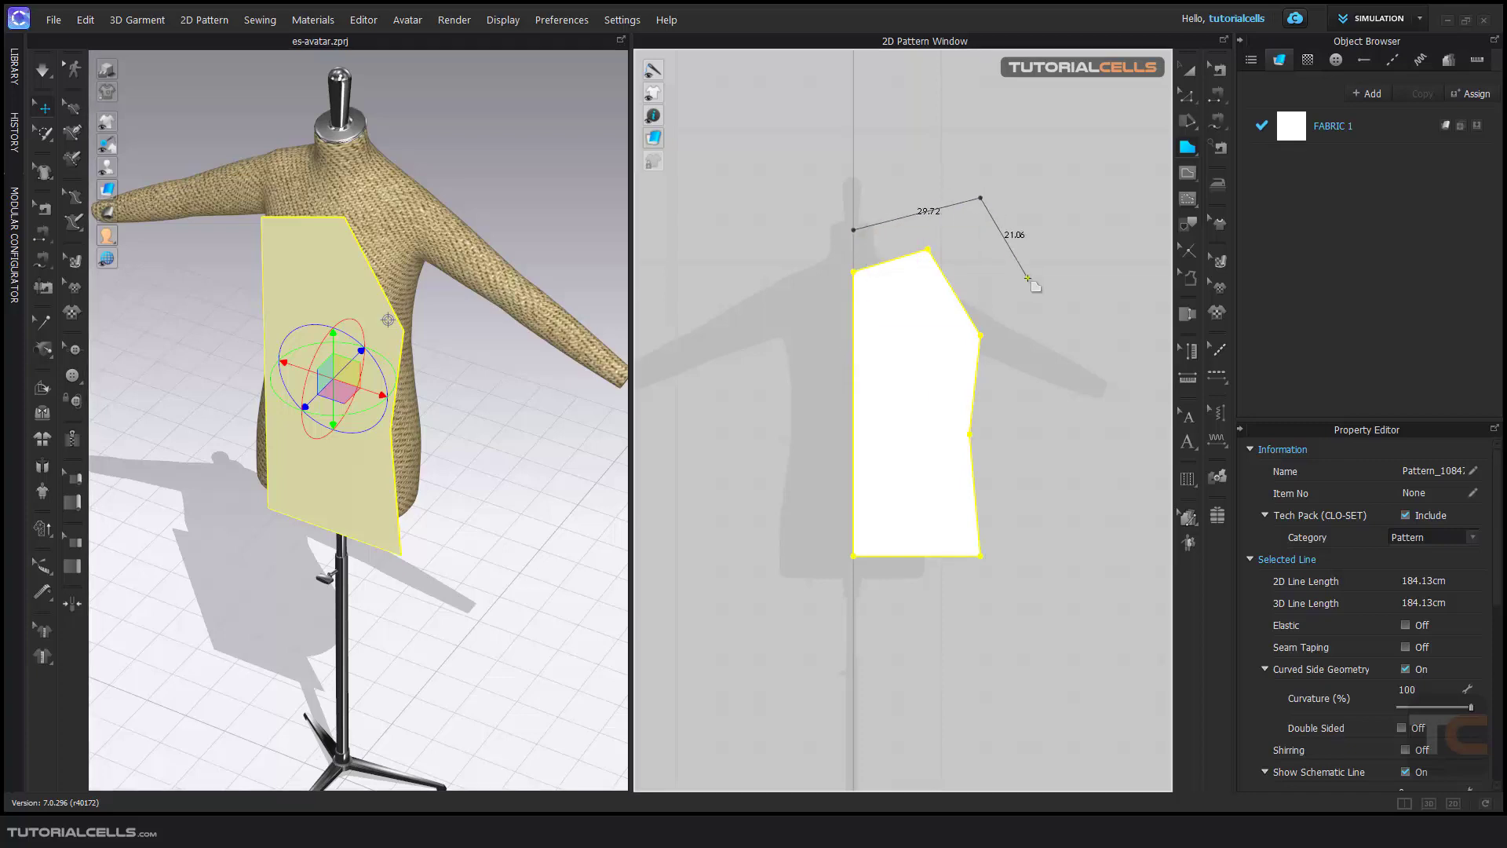
key(Escape)
- Start a second open polygon beside the bodice pattern, then remove its placed points one at a time back to the first
right_drag(1010, 286, 995, 277)
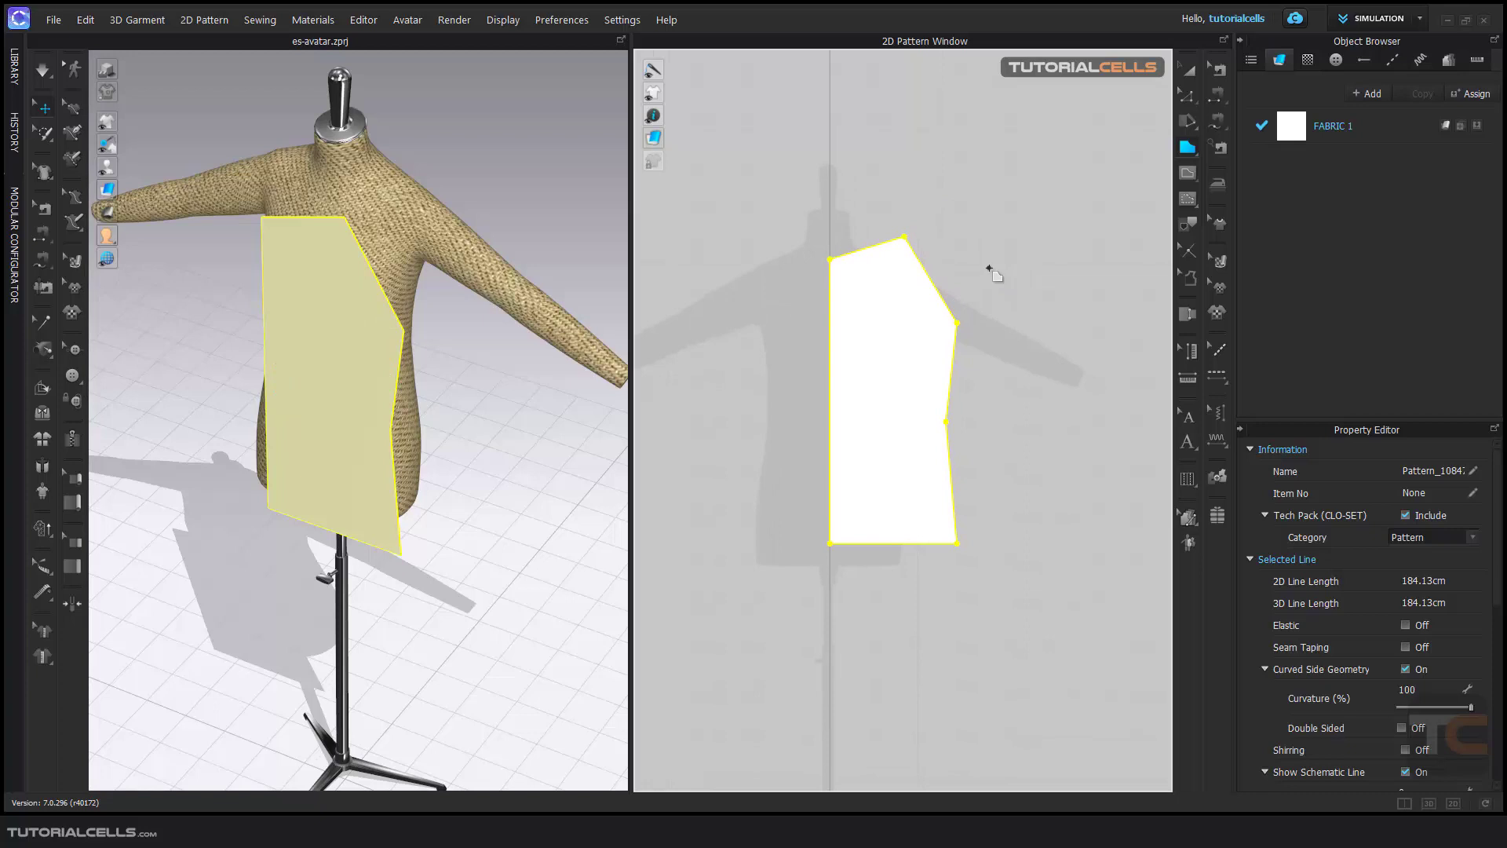
click(1009, 217)
click(1056, 349)
key(BackSpace)
click(1080, 322)
click(1064, 508)
click(1004, 653)
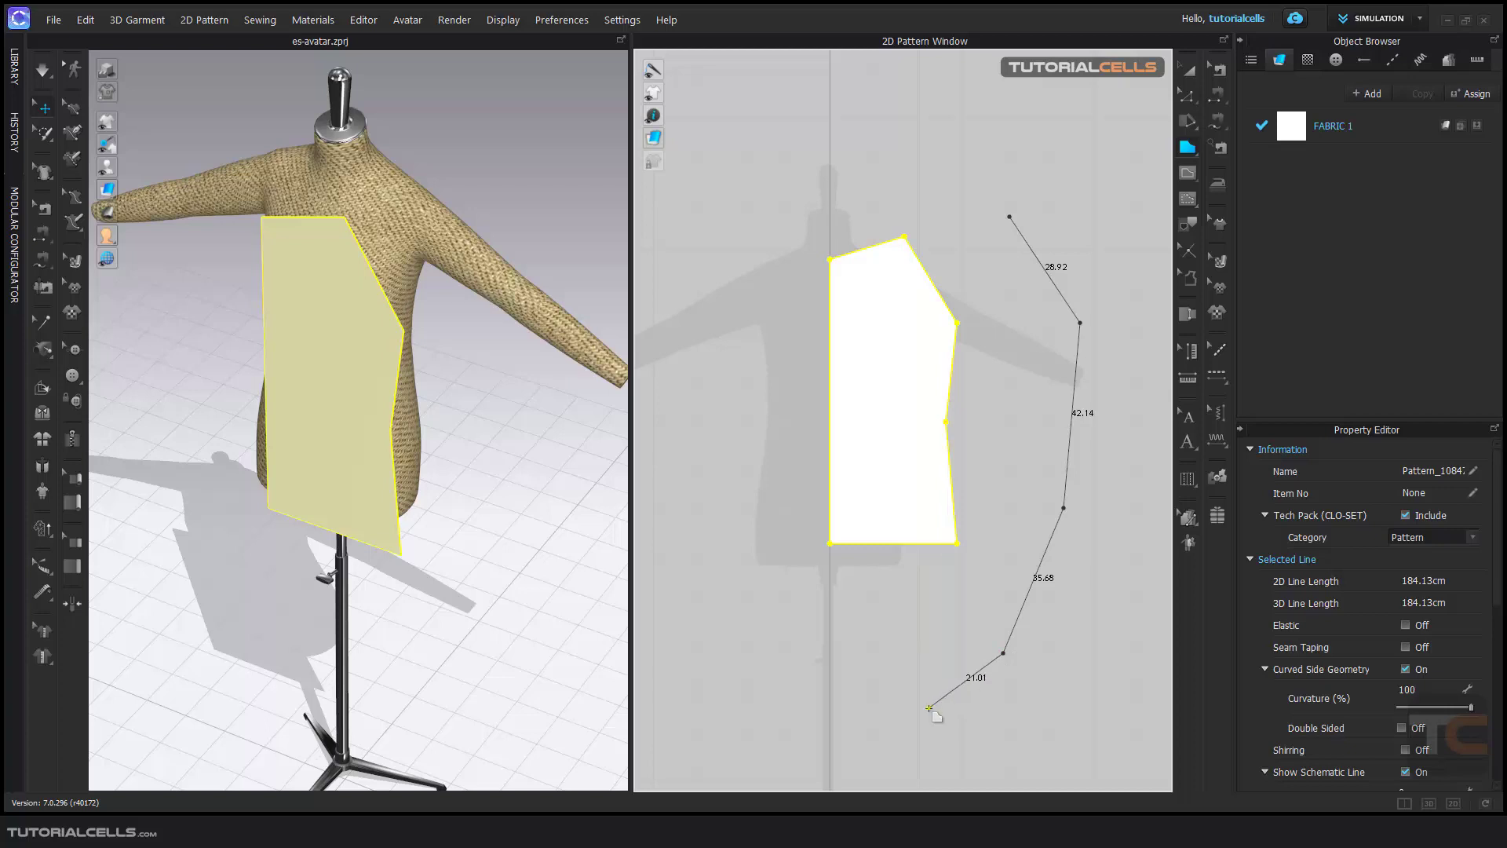
key(BackSpace)
key(BackSpace)
key(BackSpace)
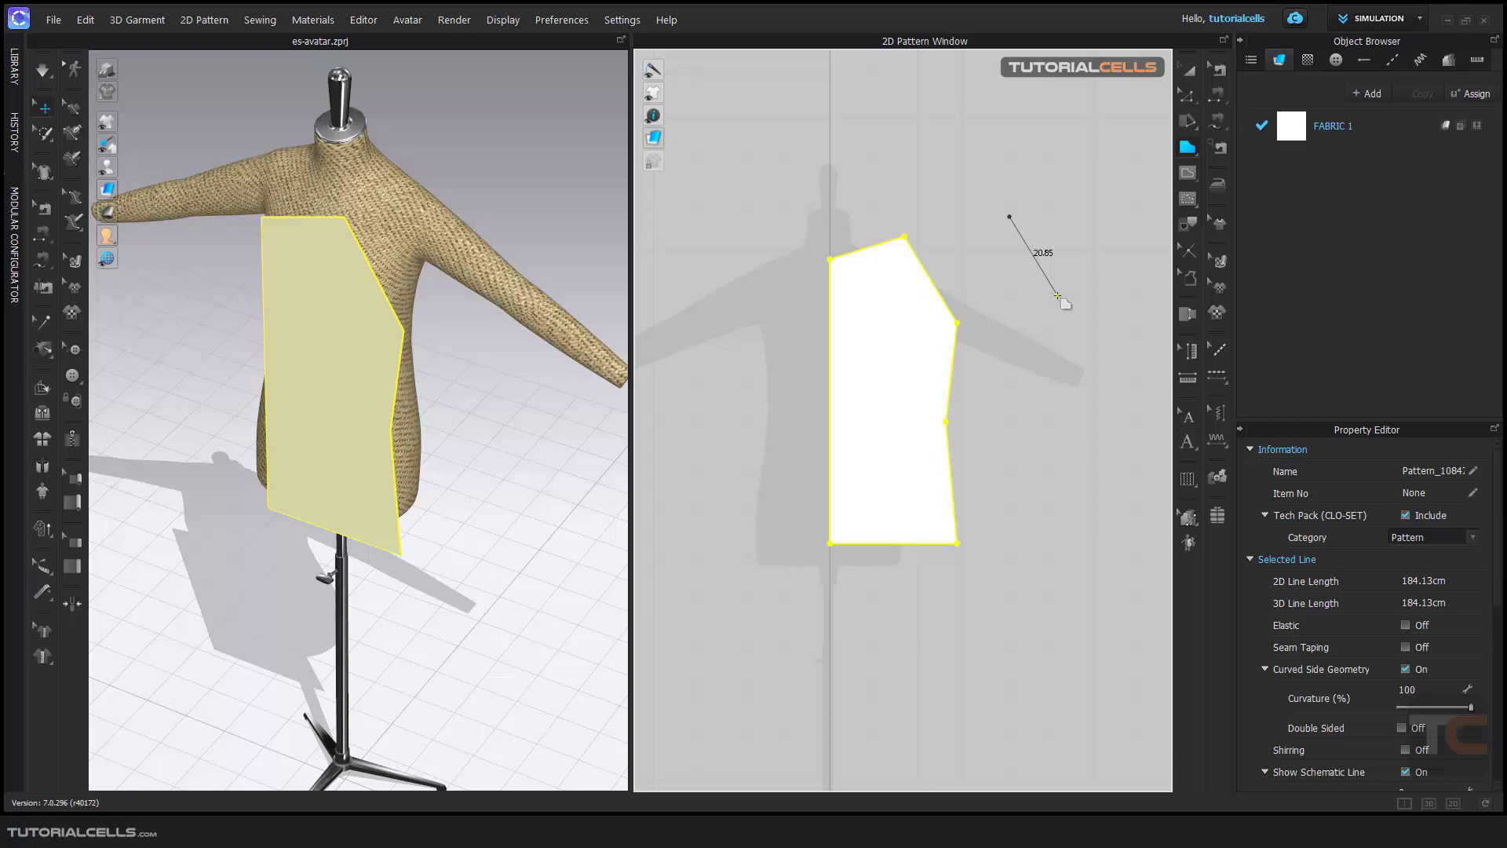
- Open the exact length entry for the polygon's first segment, then cancel both the entry and the polygon
right_click(1052, 294)
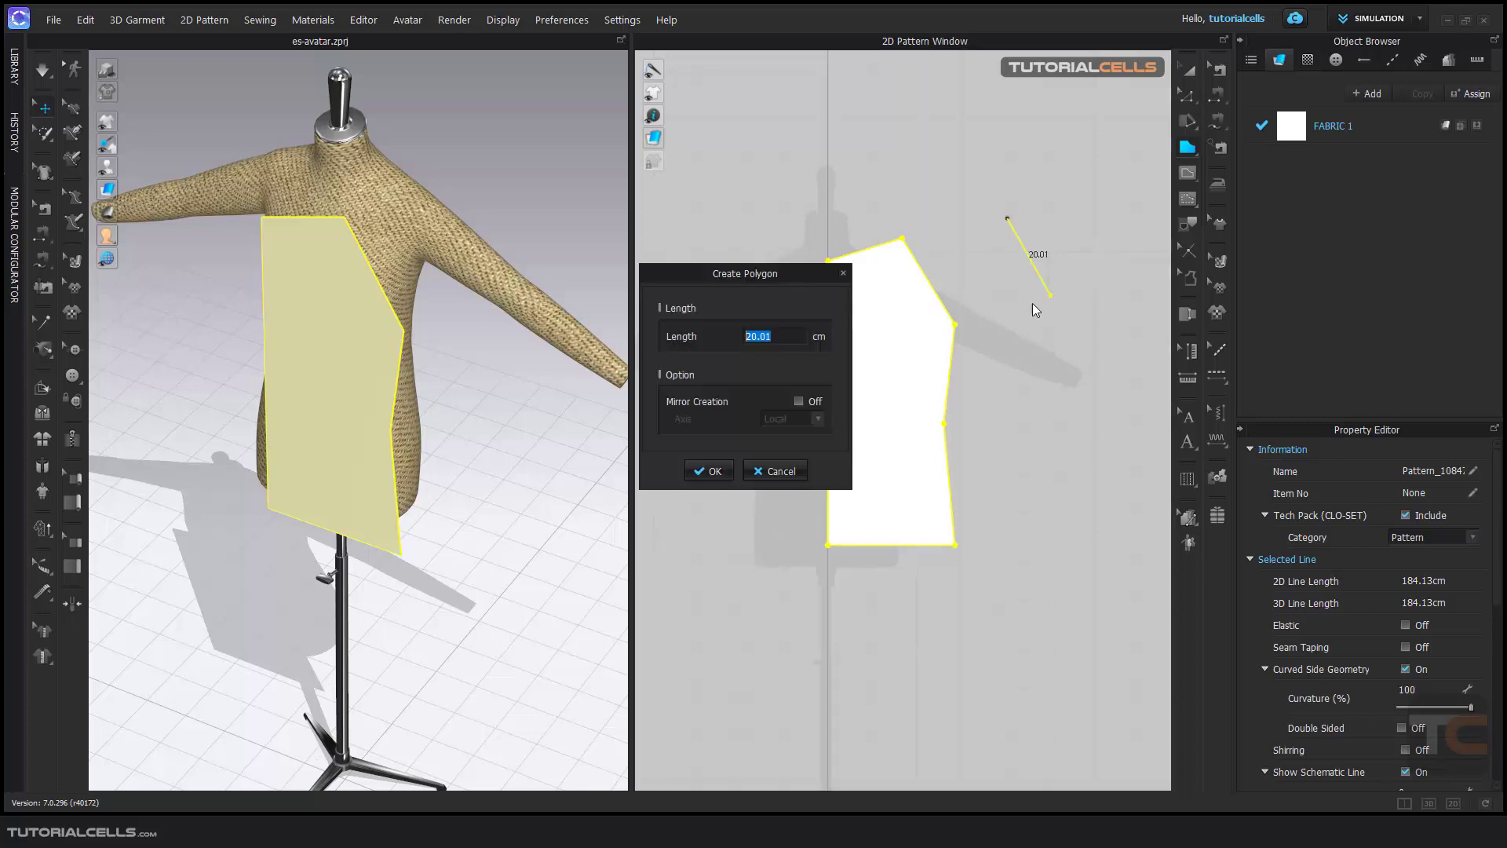
click(807, 469)
key(Escape)
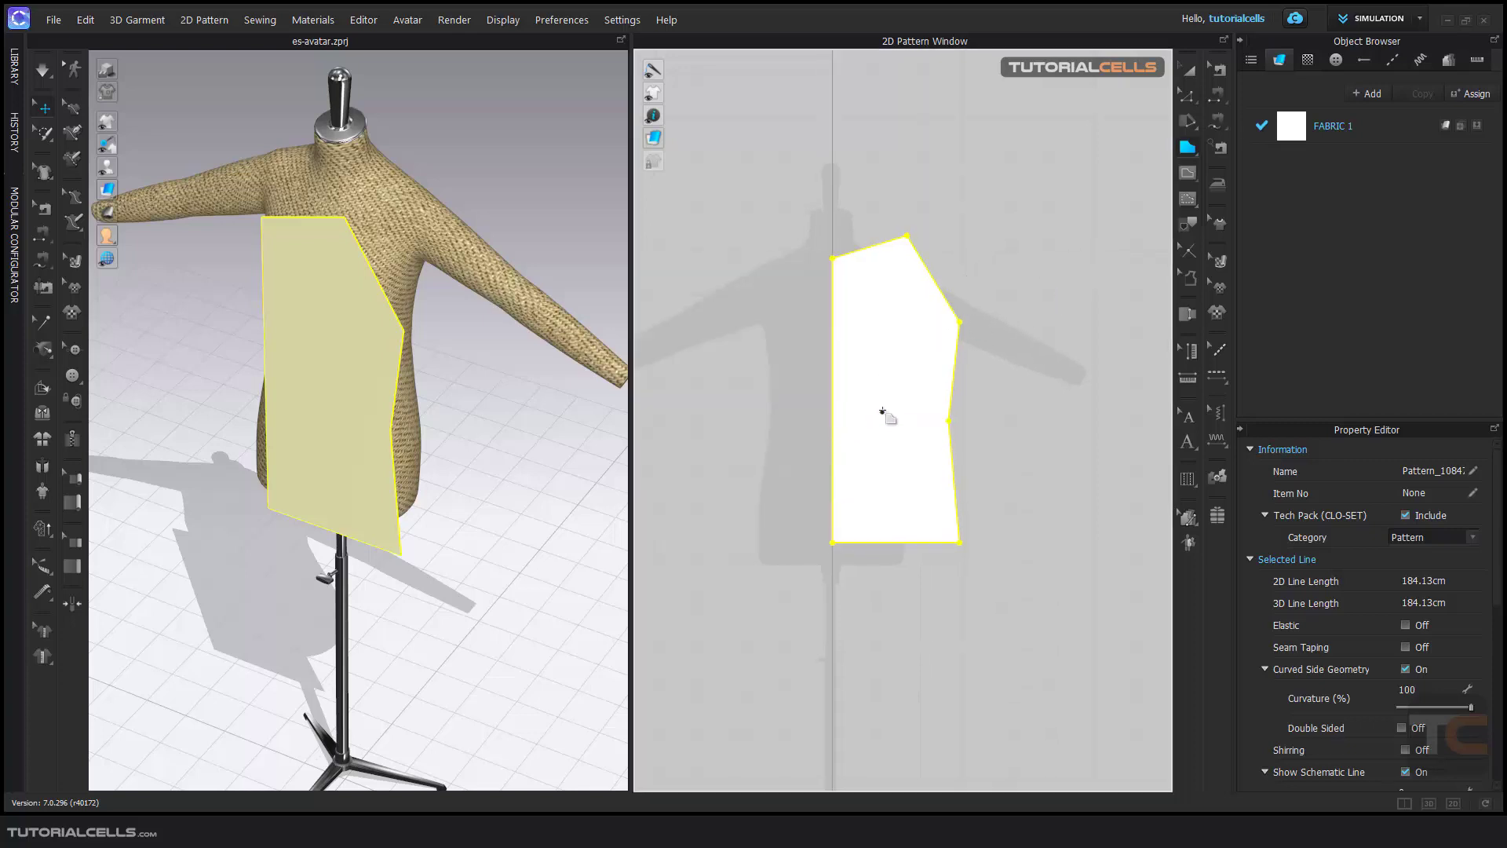
- Select the bodice pattern with the Transform Pattern tool and move it up and to the right in the 2D Pattern window
scroll(877, 390, down, 1)
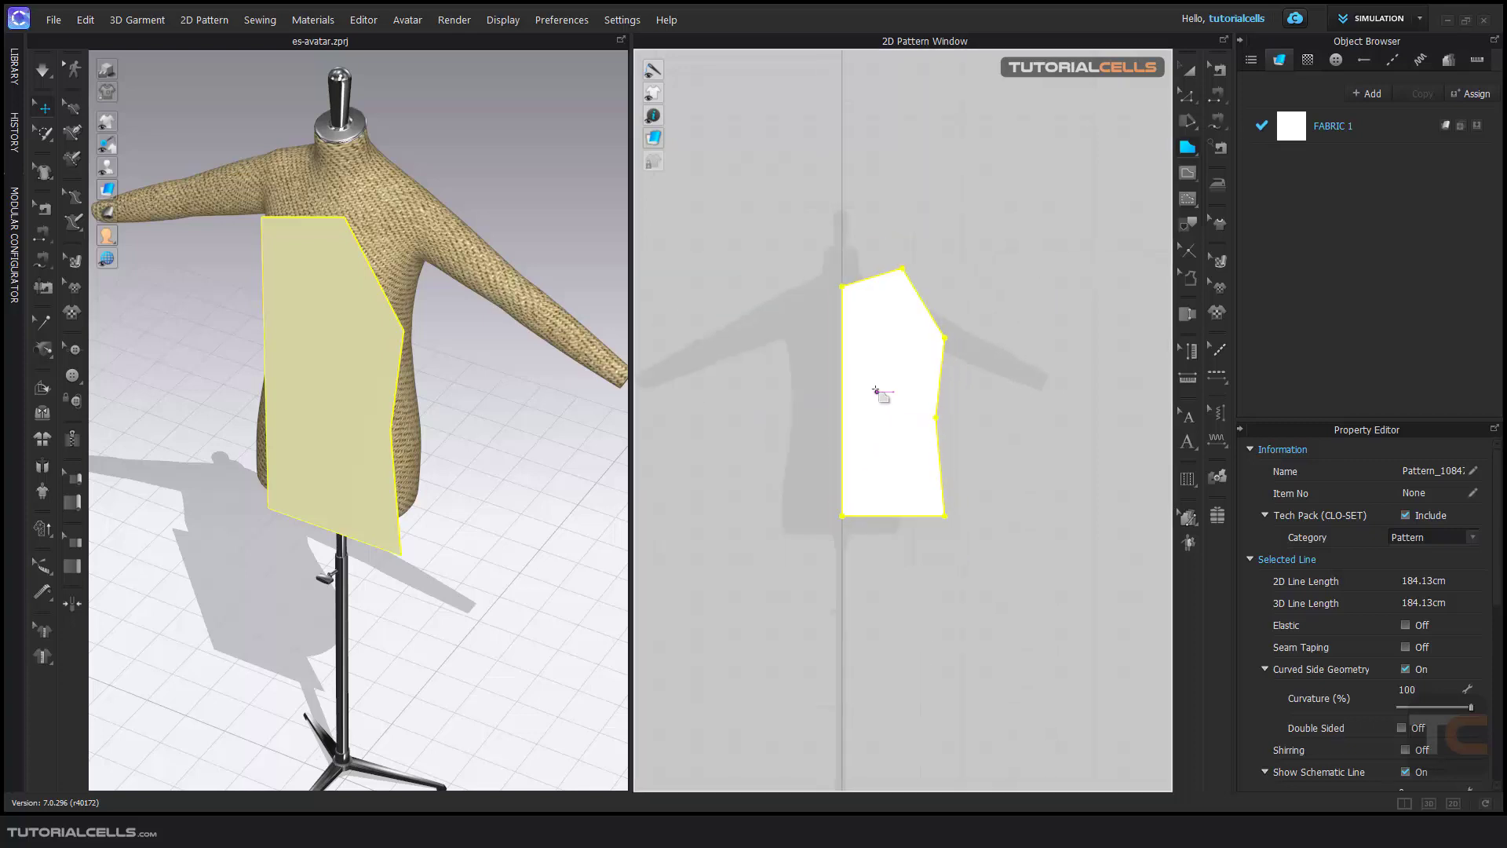
click(1190, 73)
key(ctrl+a)
drag(881, 367, 917, 310)
click(372, 338)
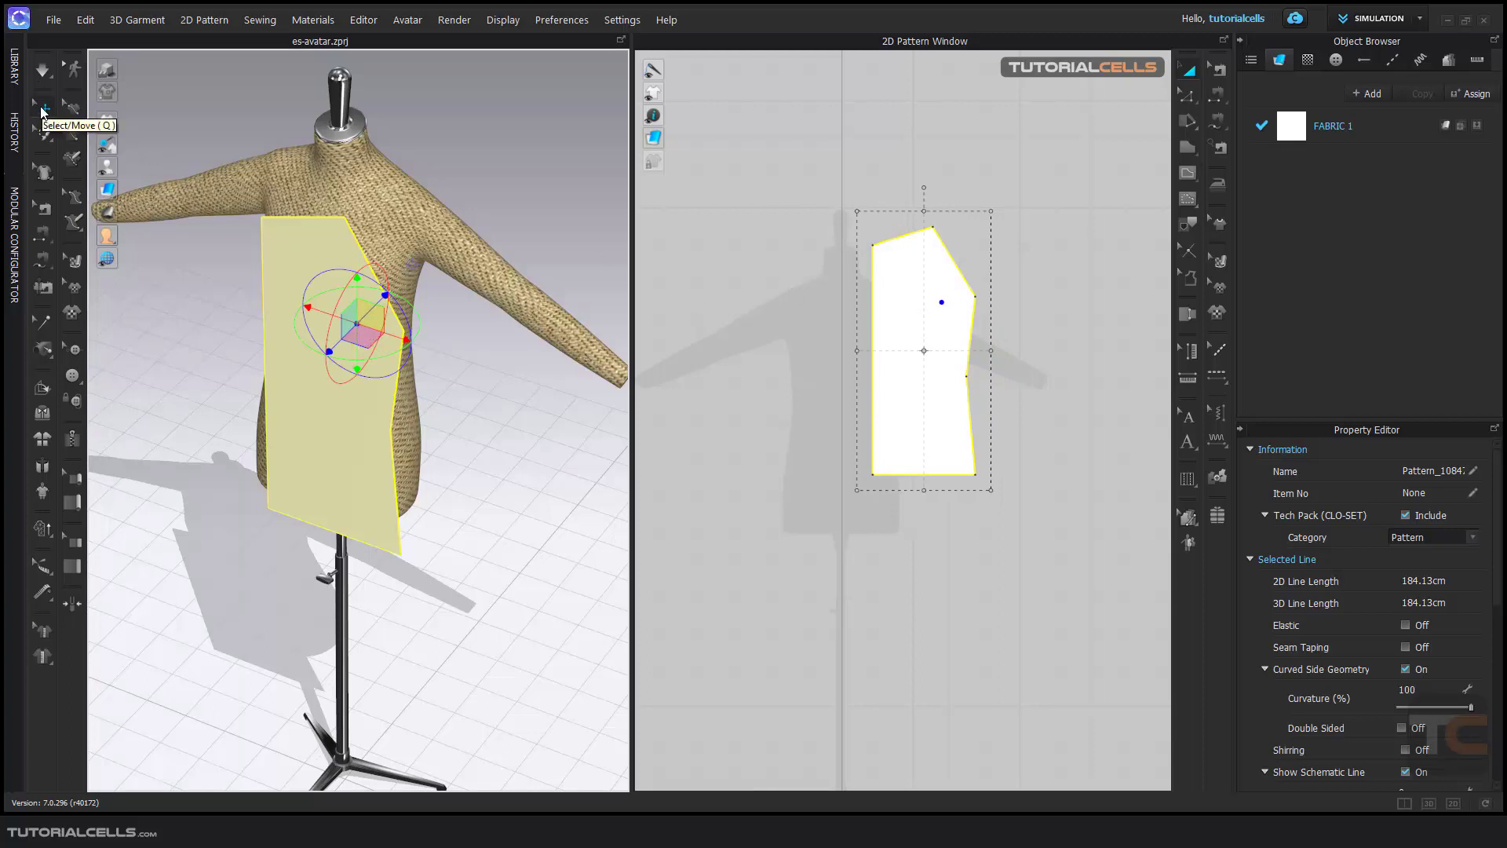
click(924, 272)
drag(924, 273, 925, 270)
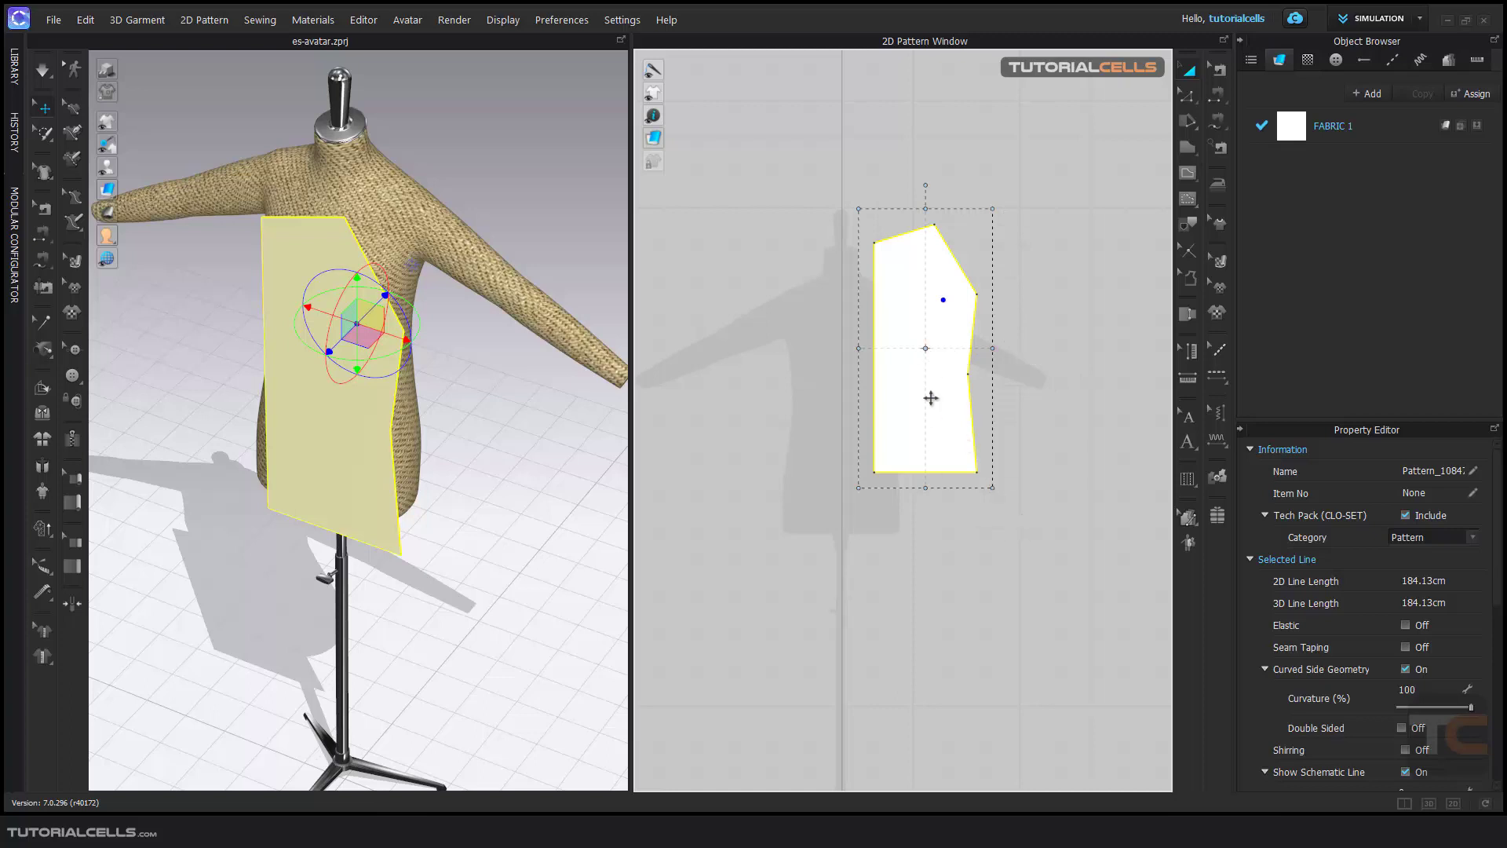
drag(910, 314, 916, 314)
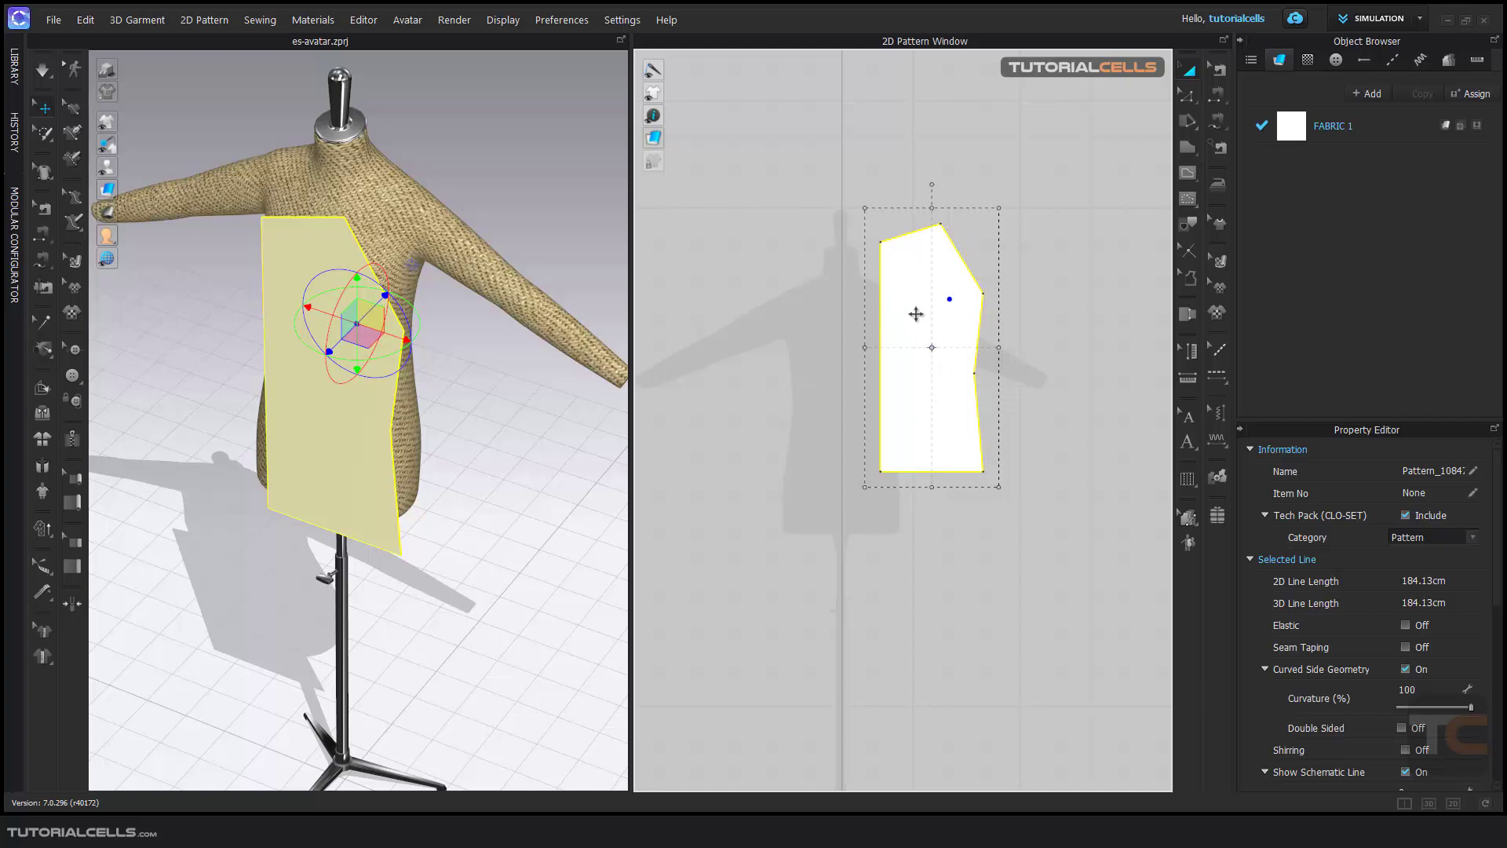
- Delete the bodice pattern piece and undo the deletion
key(Delete)
scroll(871, 319, up, 3)
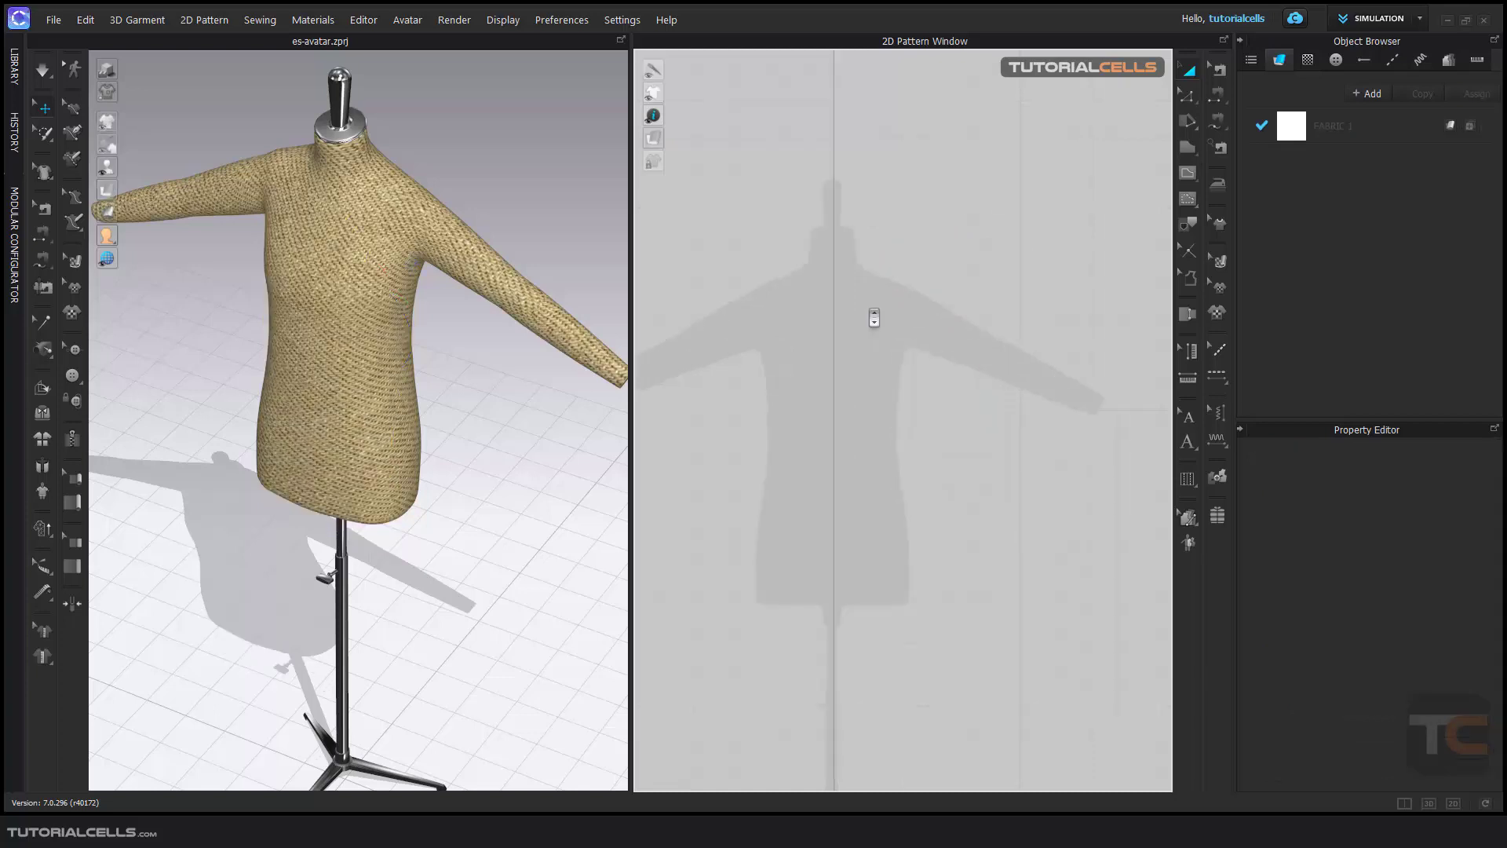
middle_drag(868, 320, 908, 303)
scroll(834, 311, down, 1)
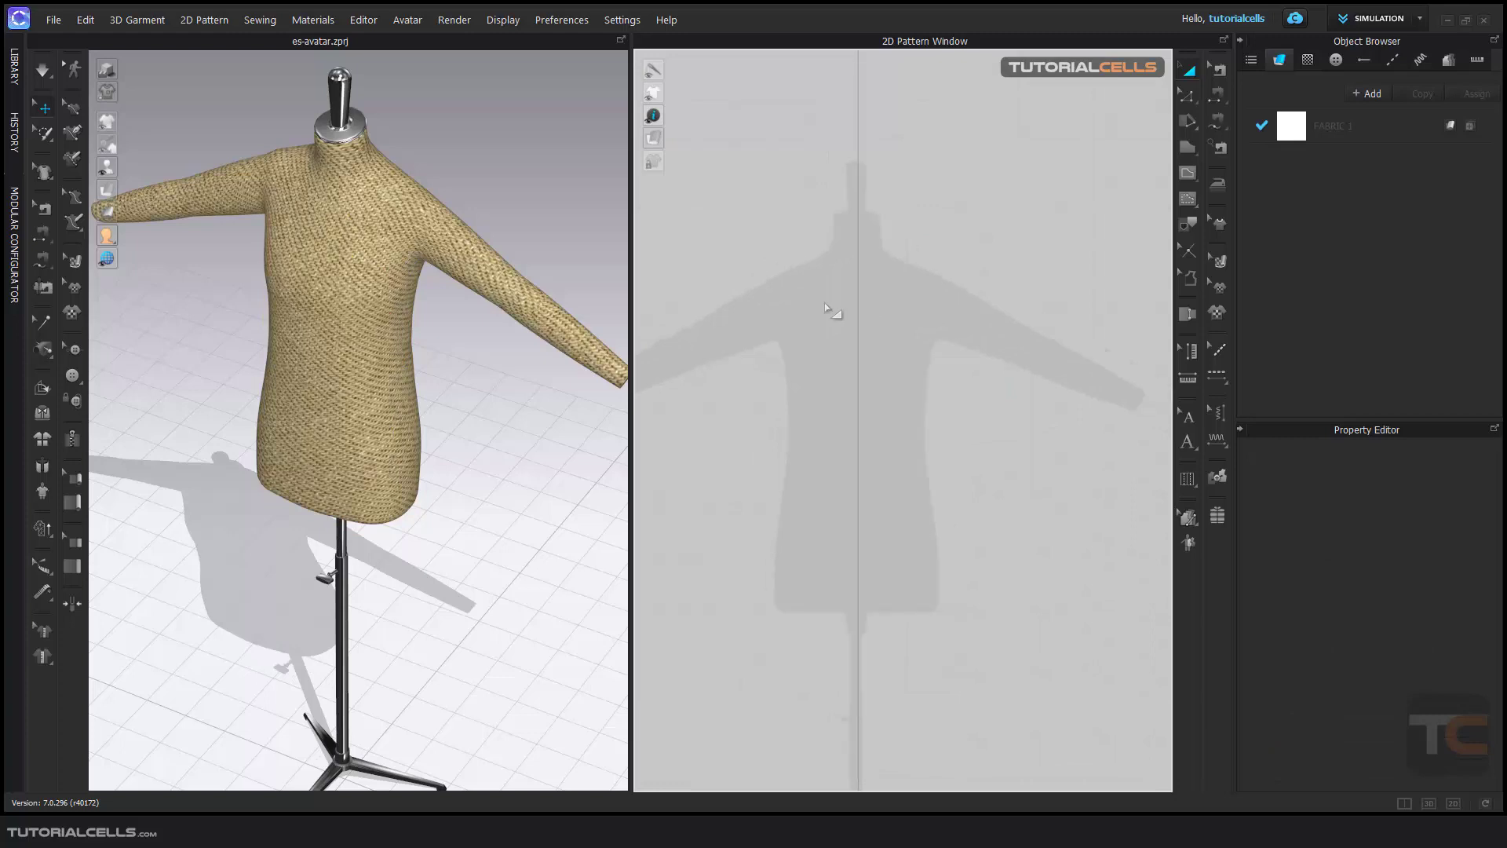
key(ctrl+z)
- Move the pattern piece off the silhouette's torso in 2D, select it on the 3D avatar, and clear the selection
scroll(989, 342, down, 5)
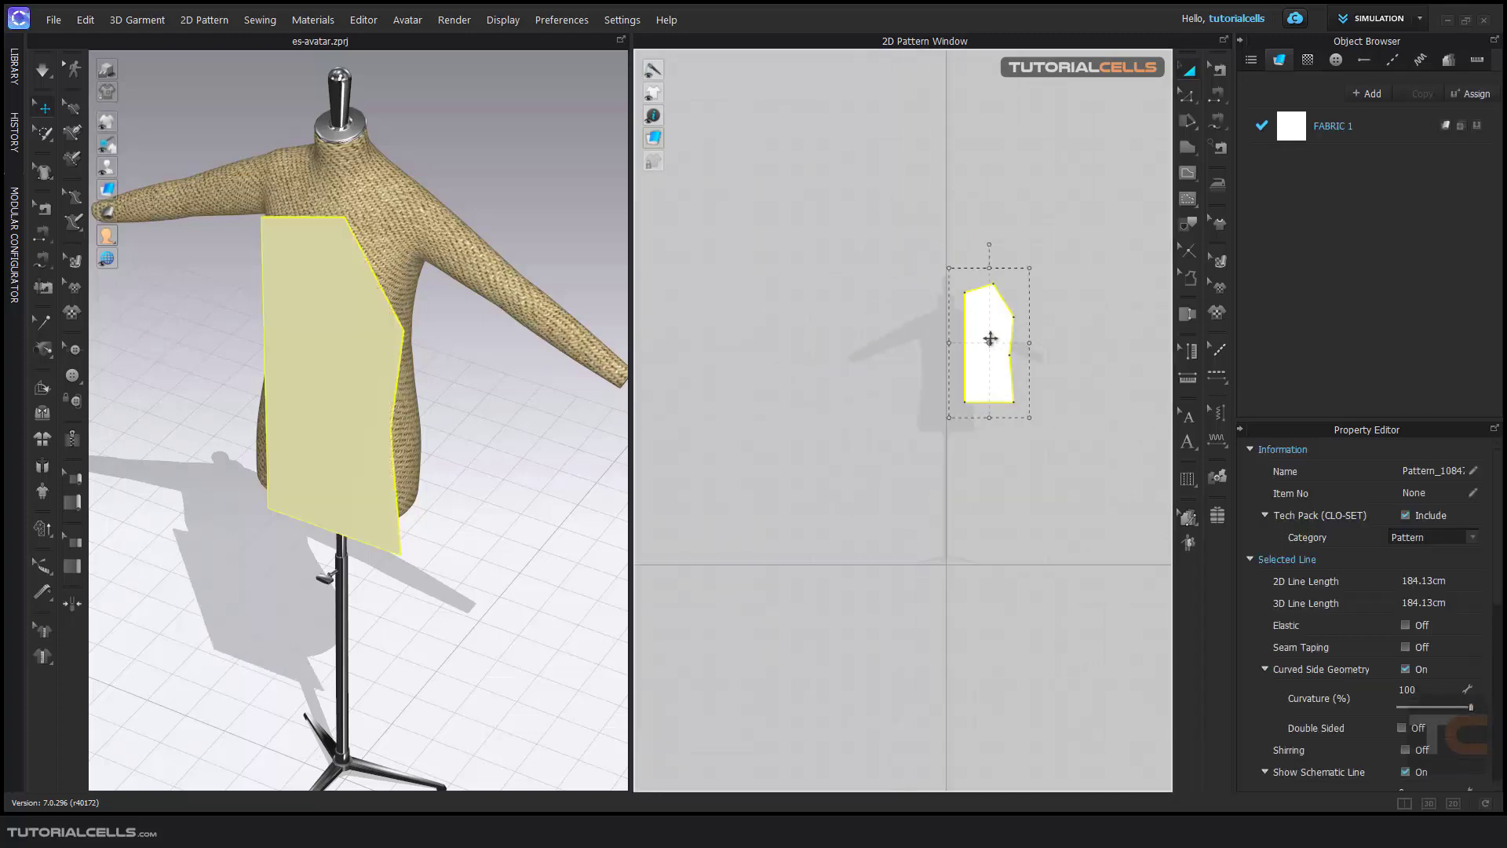
middle_drag(989, 340, 955, 350)
drag(943, 335, 982, 326)
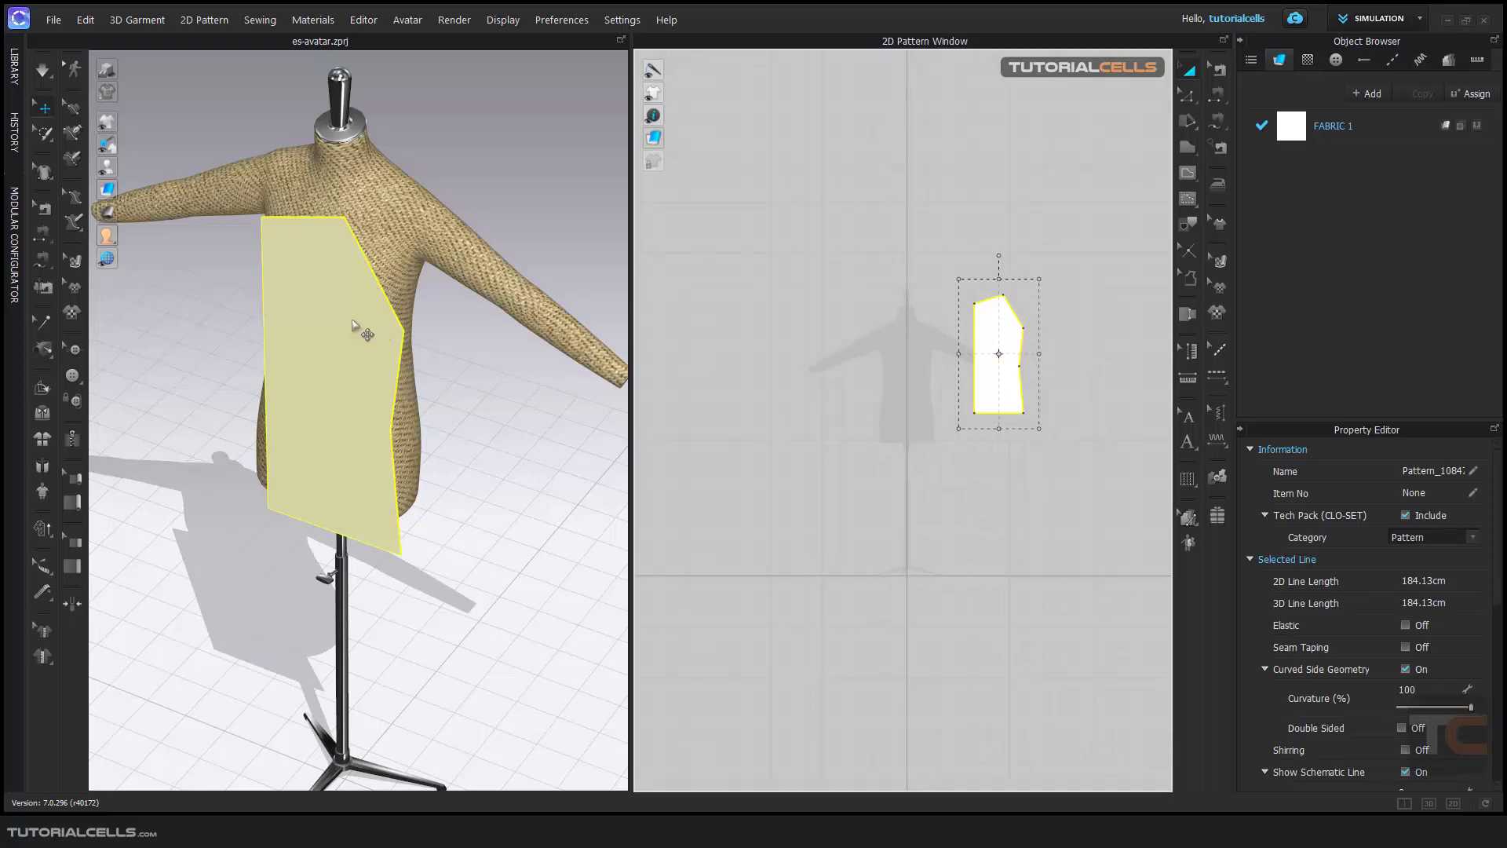
click(345, 377)
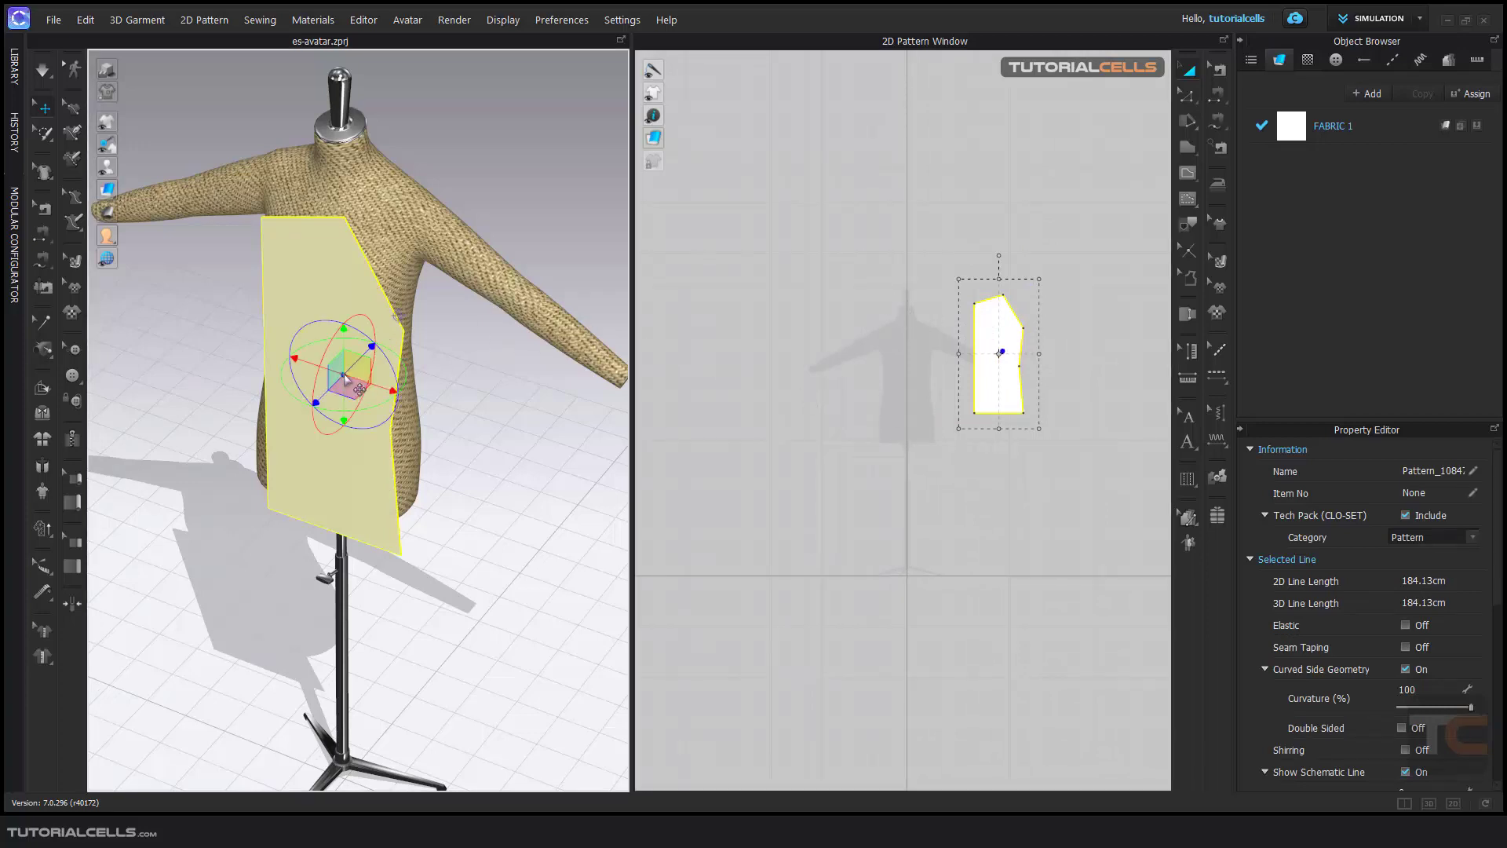
click(766, 329)
scroll(1055, 401, up, 3)
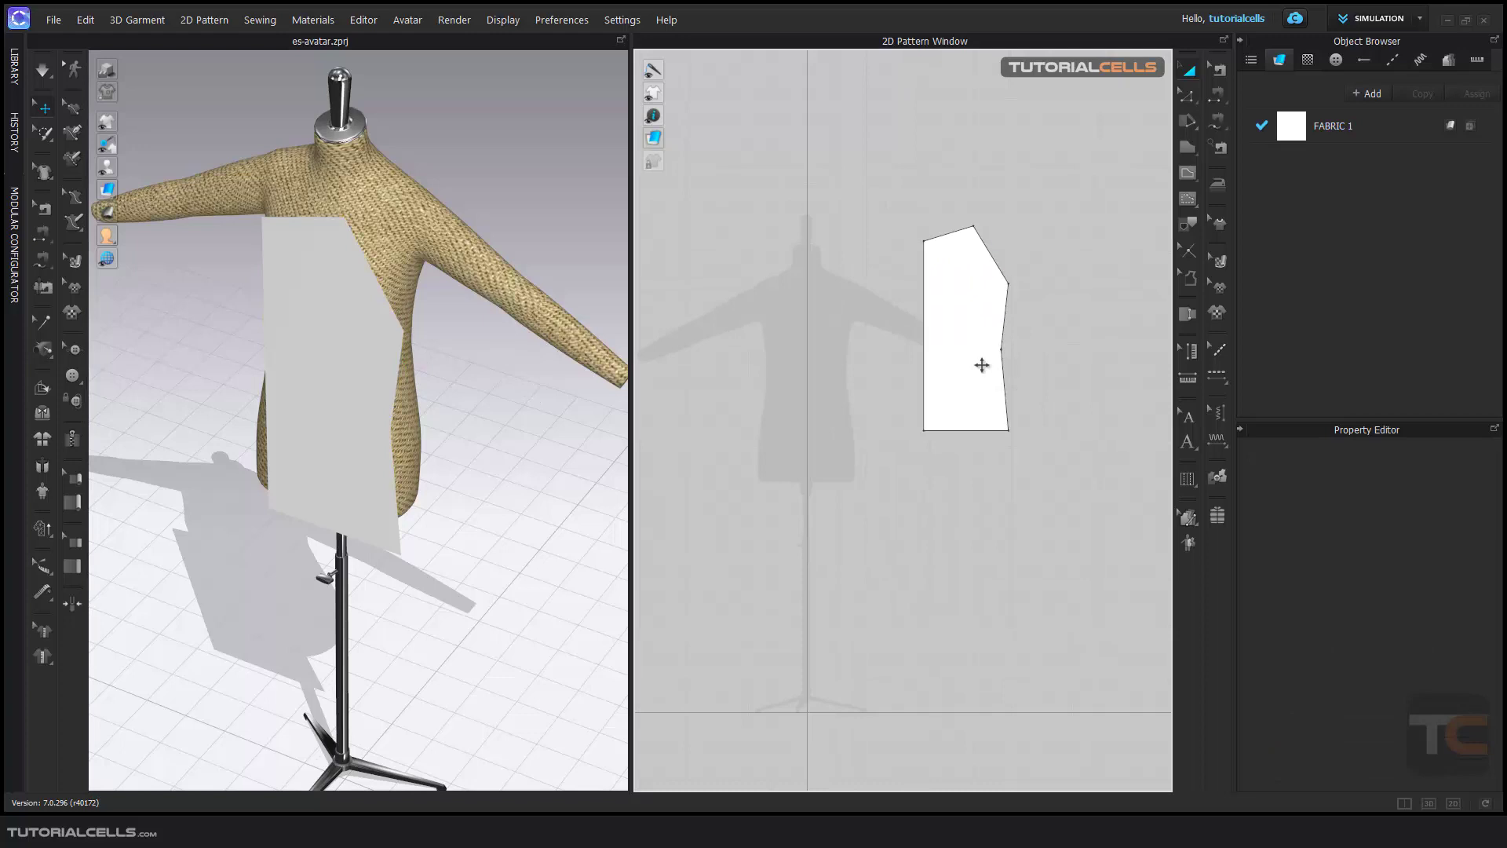
- Select the pattern piece in 2D and move it farther to the right, clear of the silhouette's arm
click(965, 353)
scroll(354, 324, down, 2)
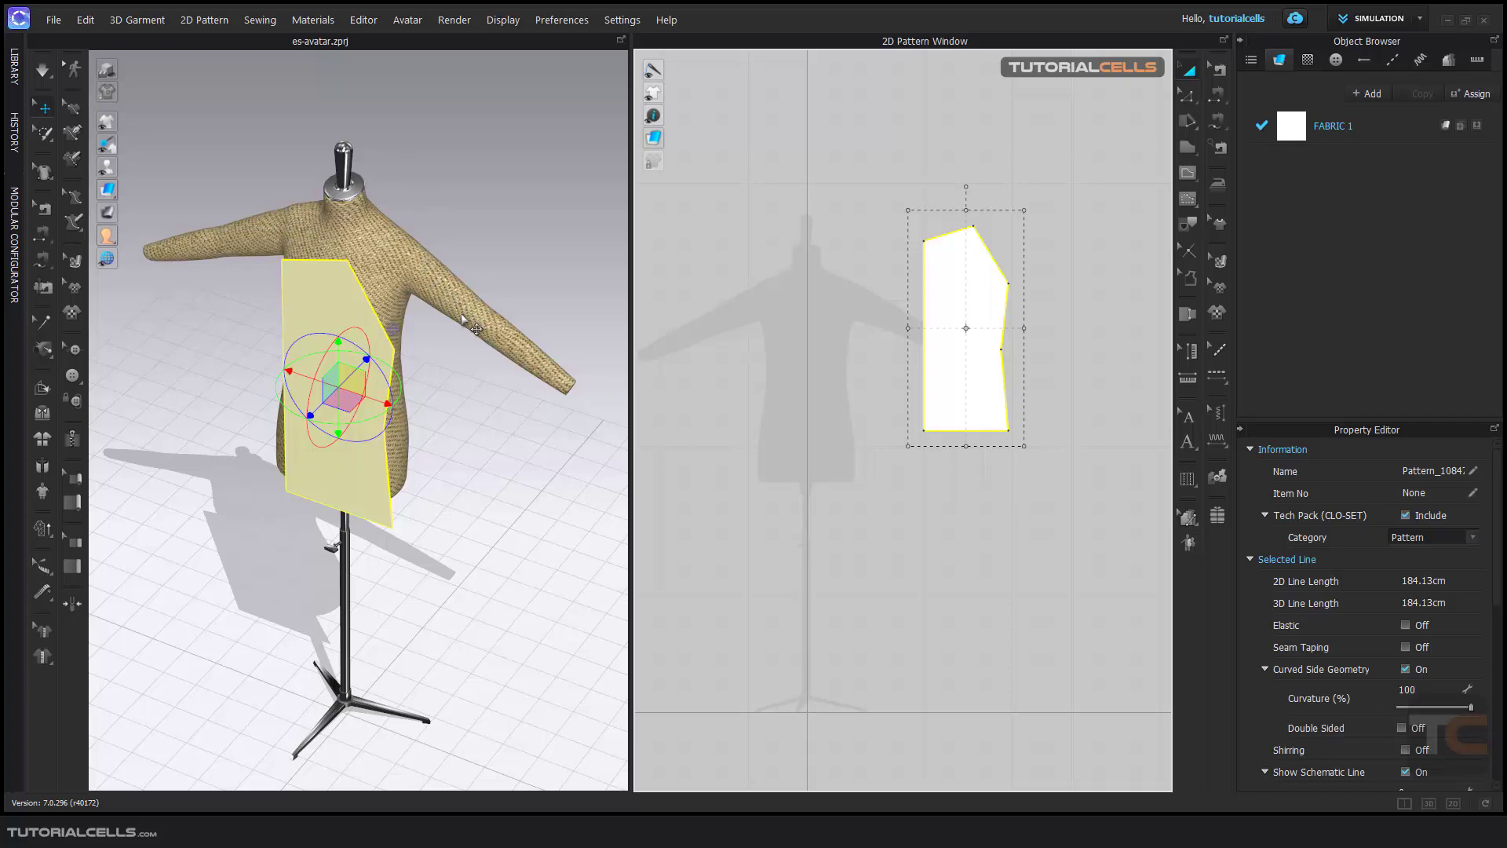
drag(939, 303, 1036, 318)
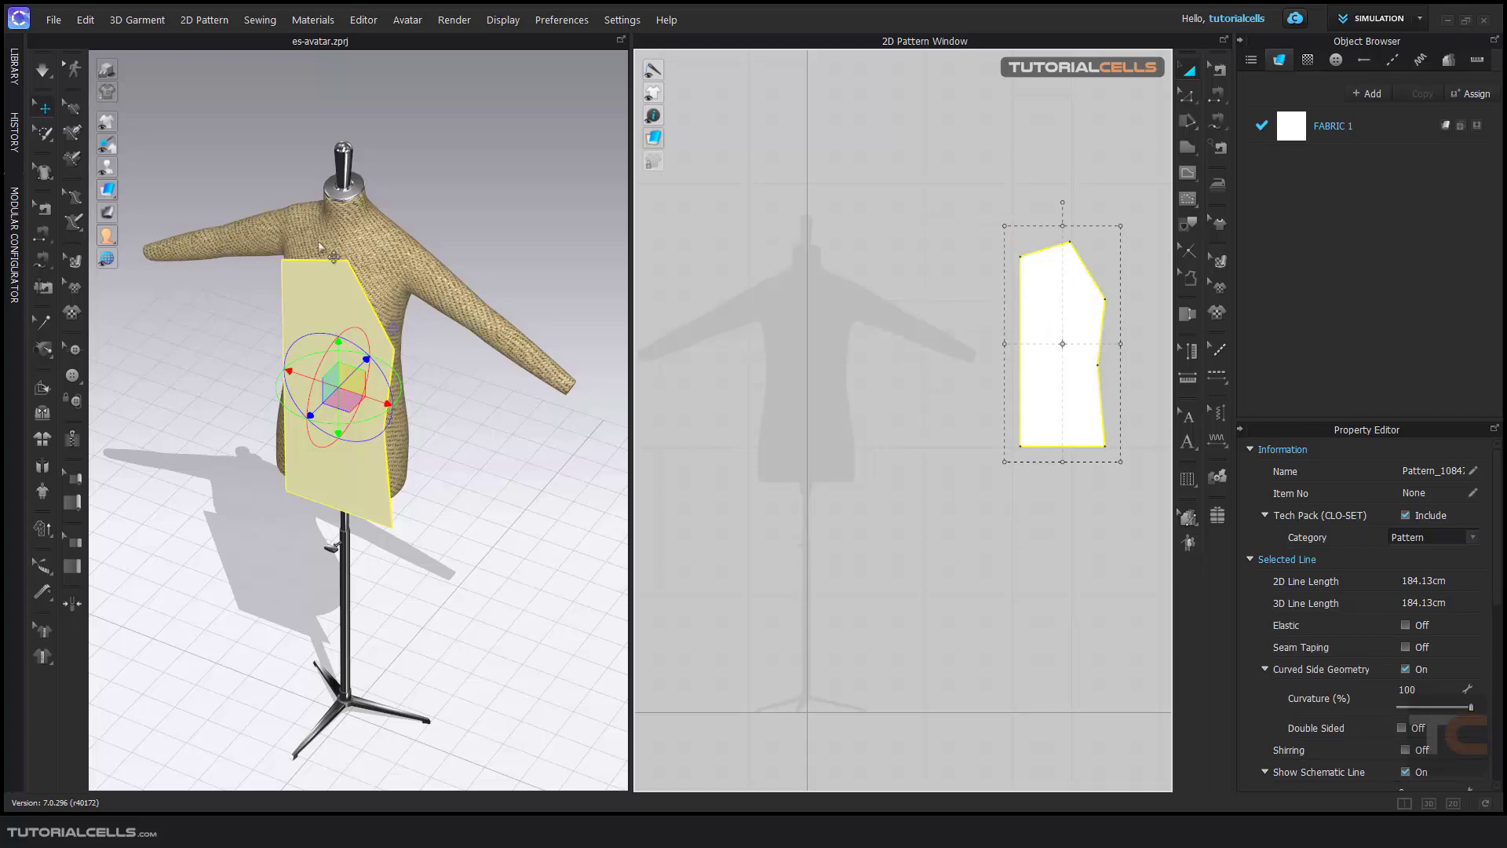
scroll(1048, 317, up, 1)
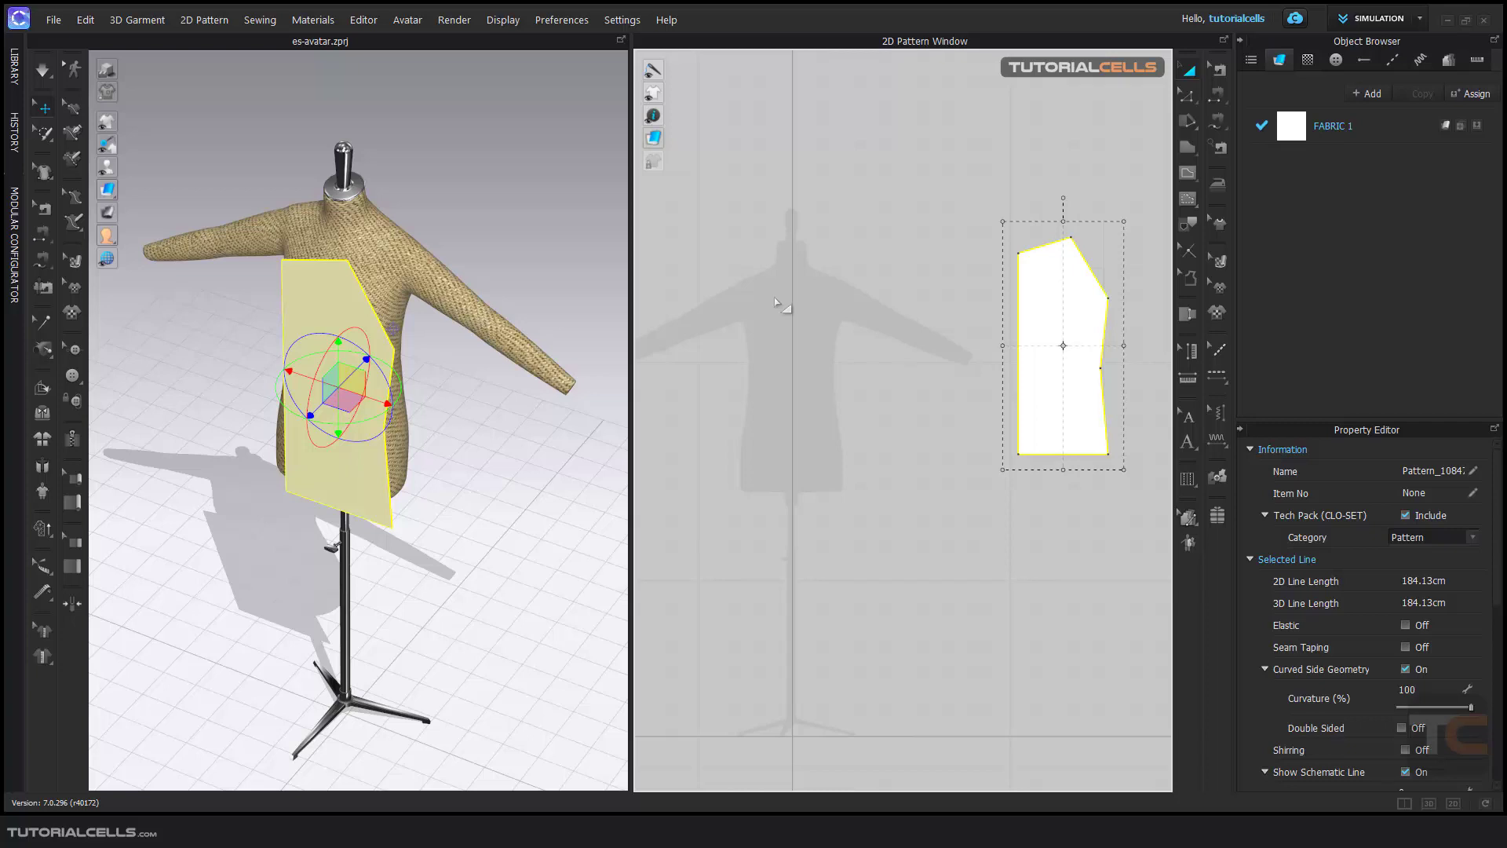
mouse_move(1030, 255)
mouse_down()
mouse_move(793, 270)
mouse_move(1023, 275)
mouse_up()
- Move the pattern piece back toward the avatar silhouette in 2D, and delete it
scroll(1019, 286, down, 2)
right_drag(1015, 299, 925, 279)
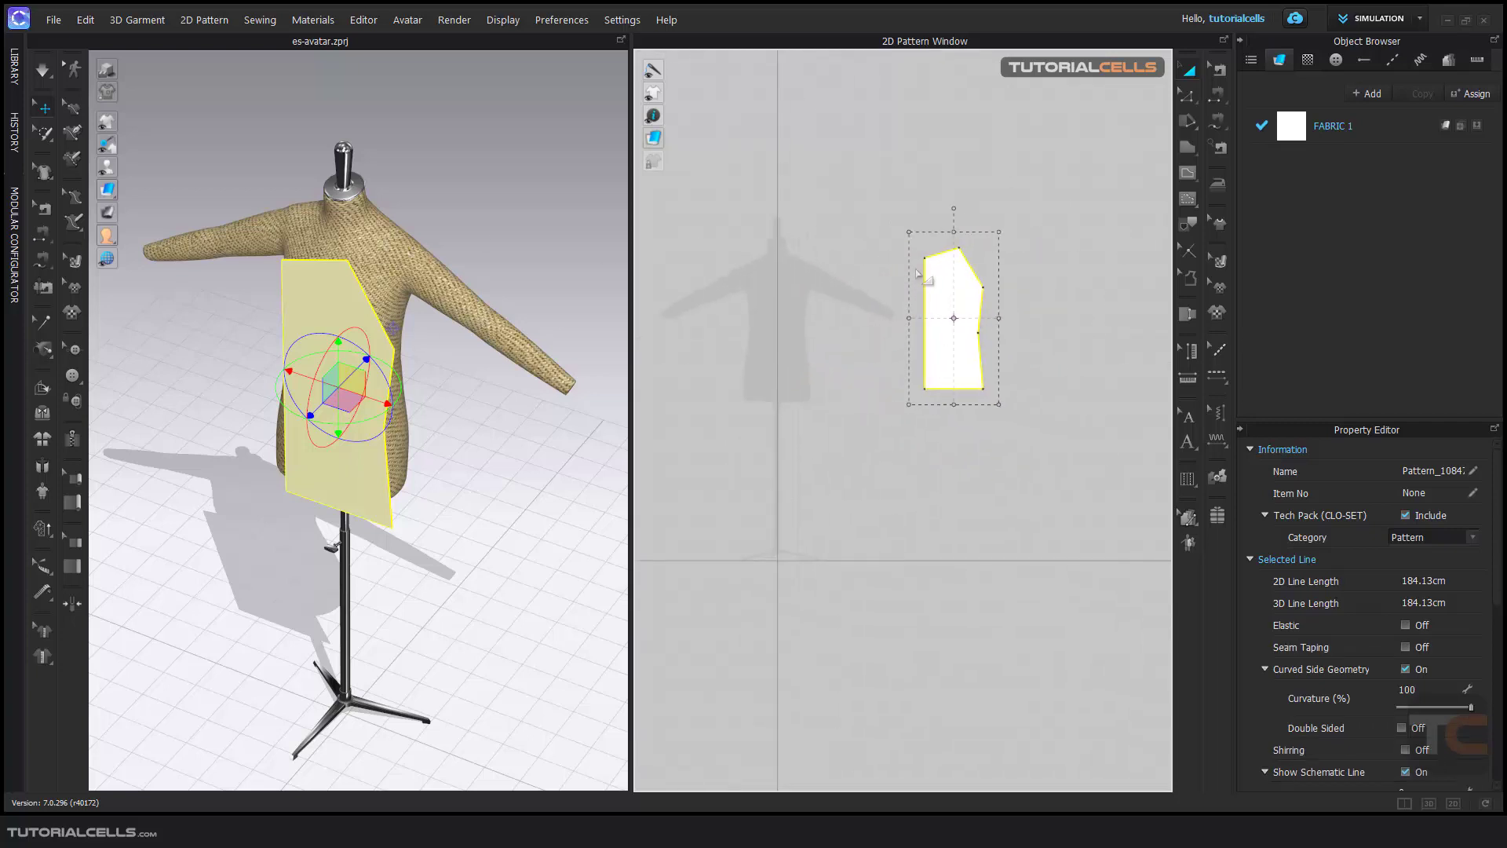
drag(947, 280, 836, 279)
scroll(830, 278, up, 2)
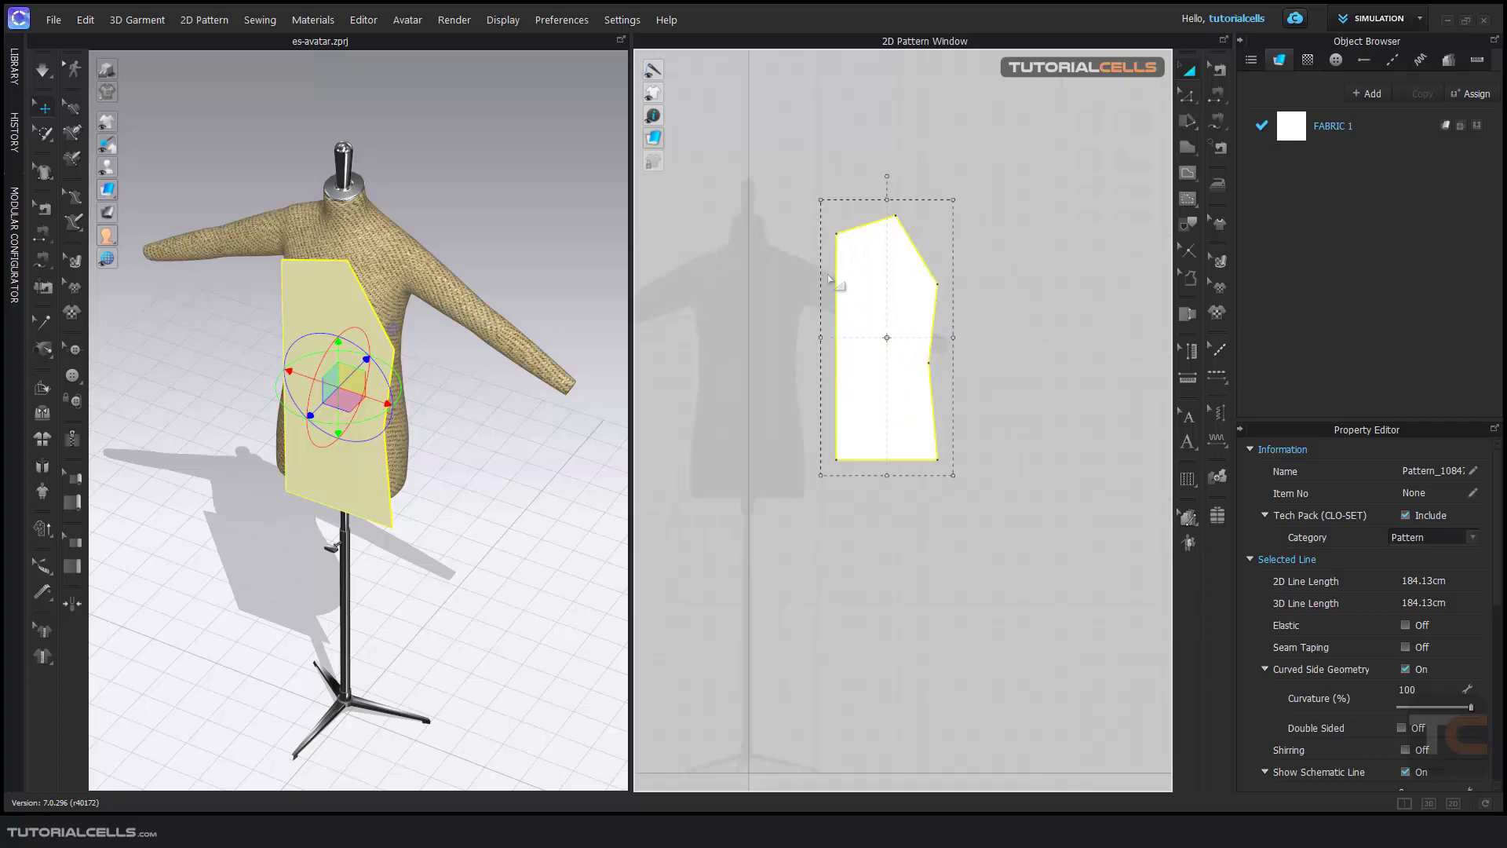
key(Delete)
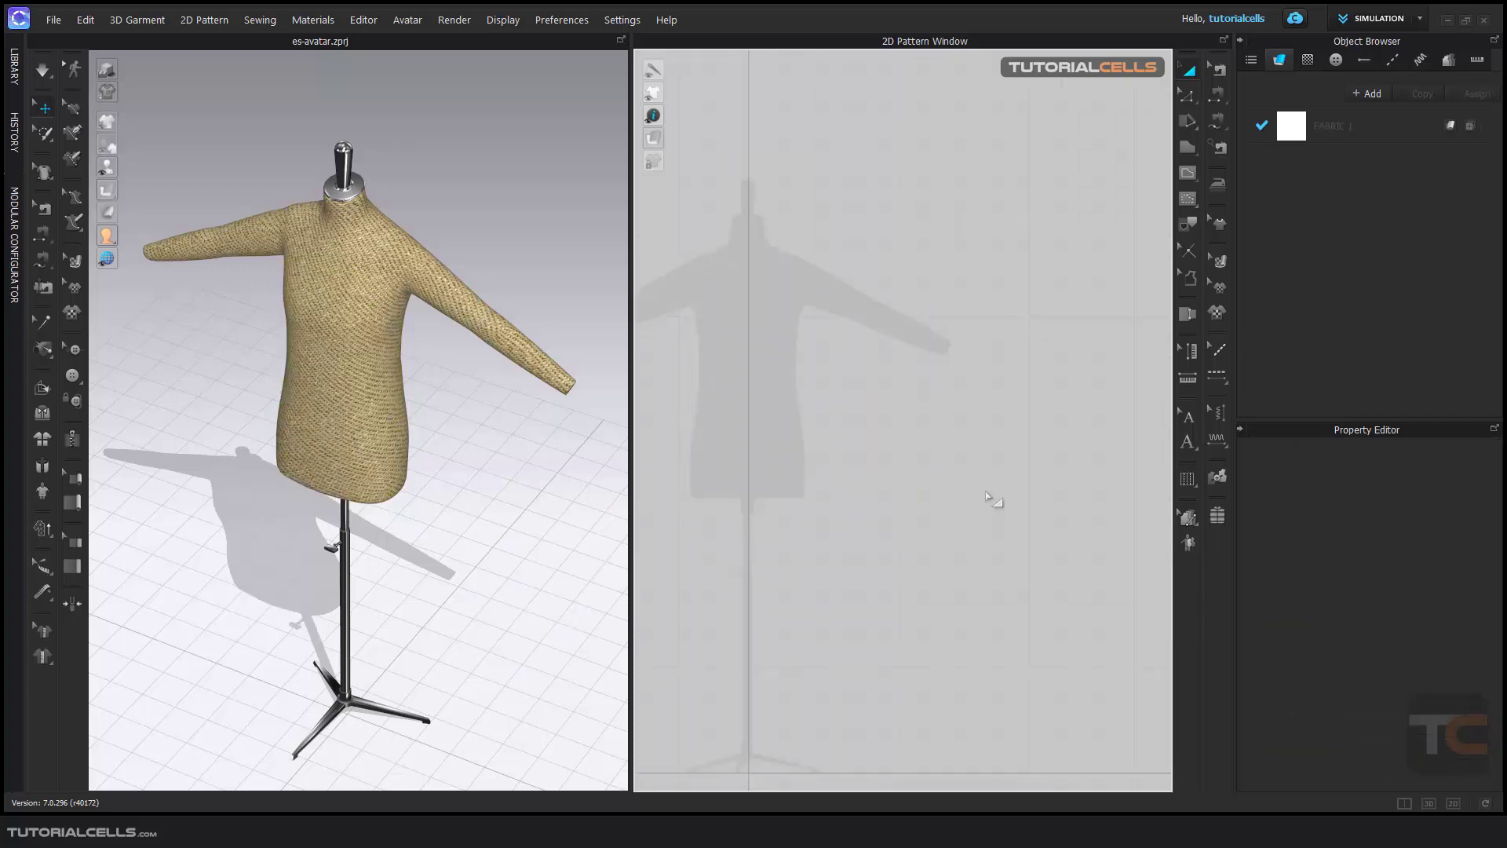
- Cycle the workspace through the 2D-only, 3D-only and combined 3D/2D window layouts
click(1451, 804)
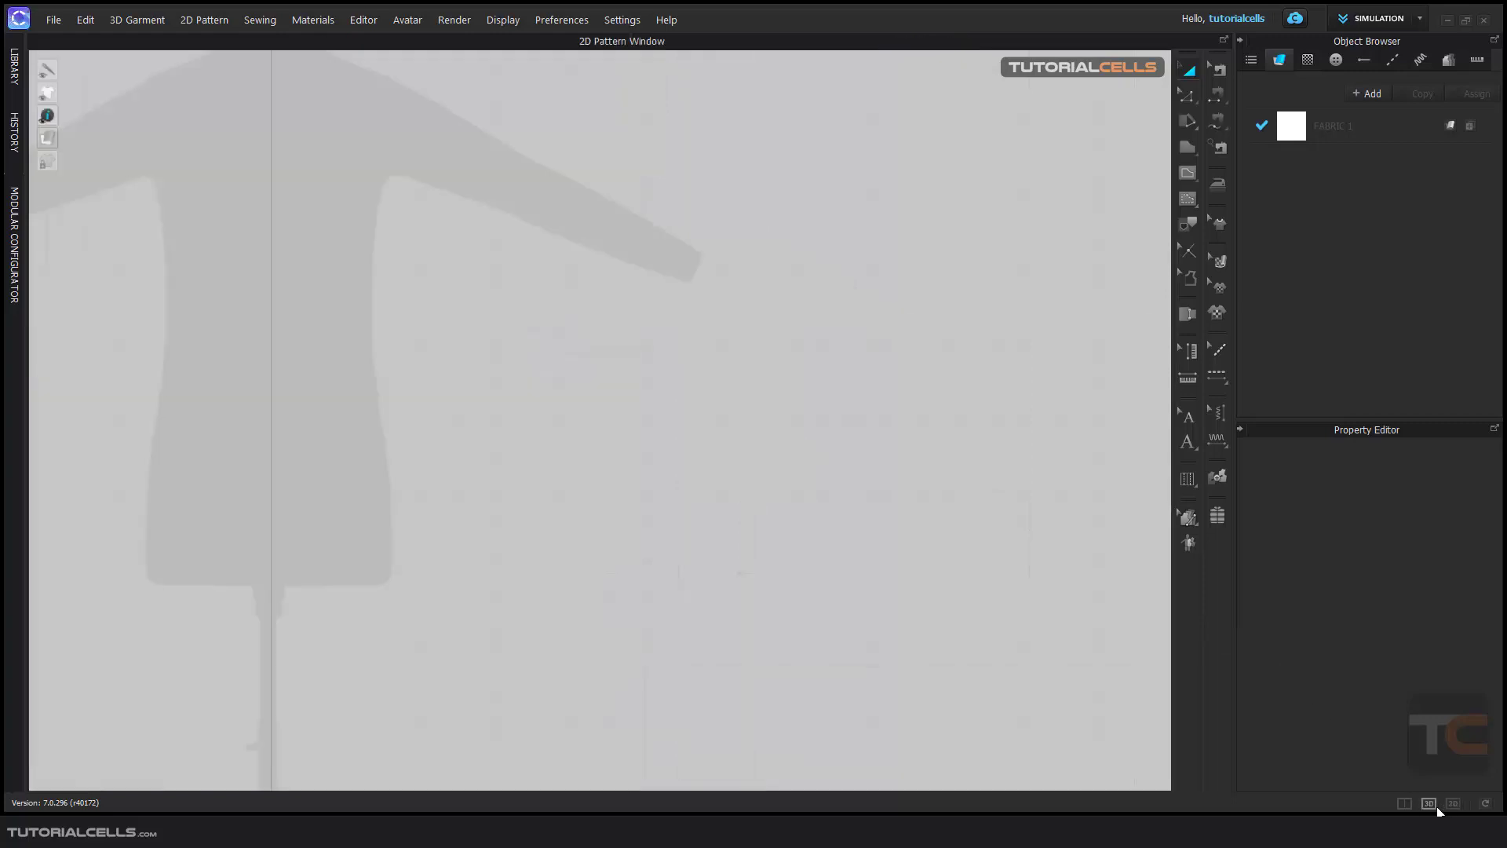
click(1438, 806)
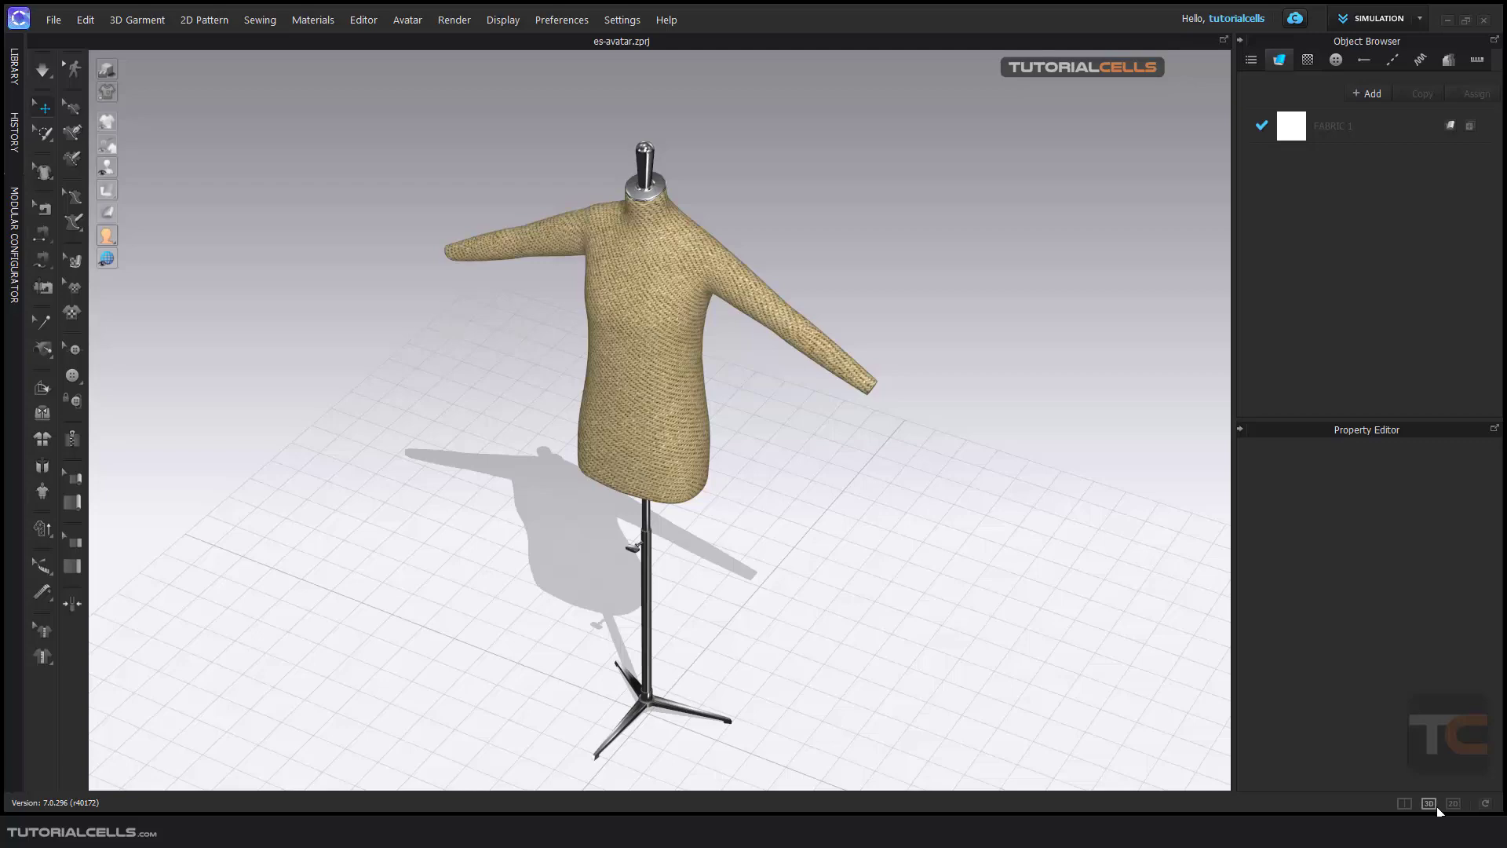
click(1404, 804)
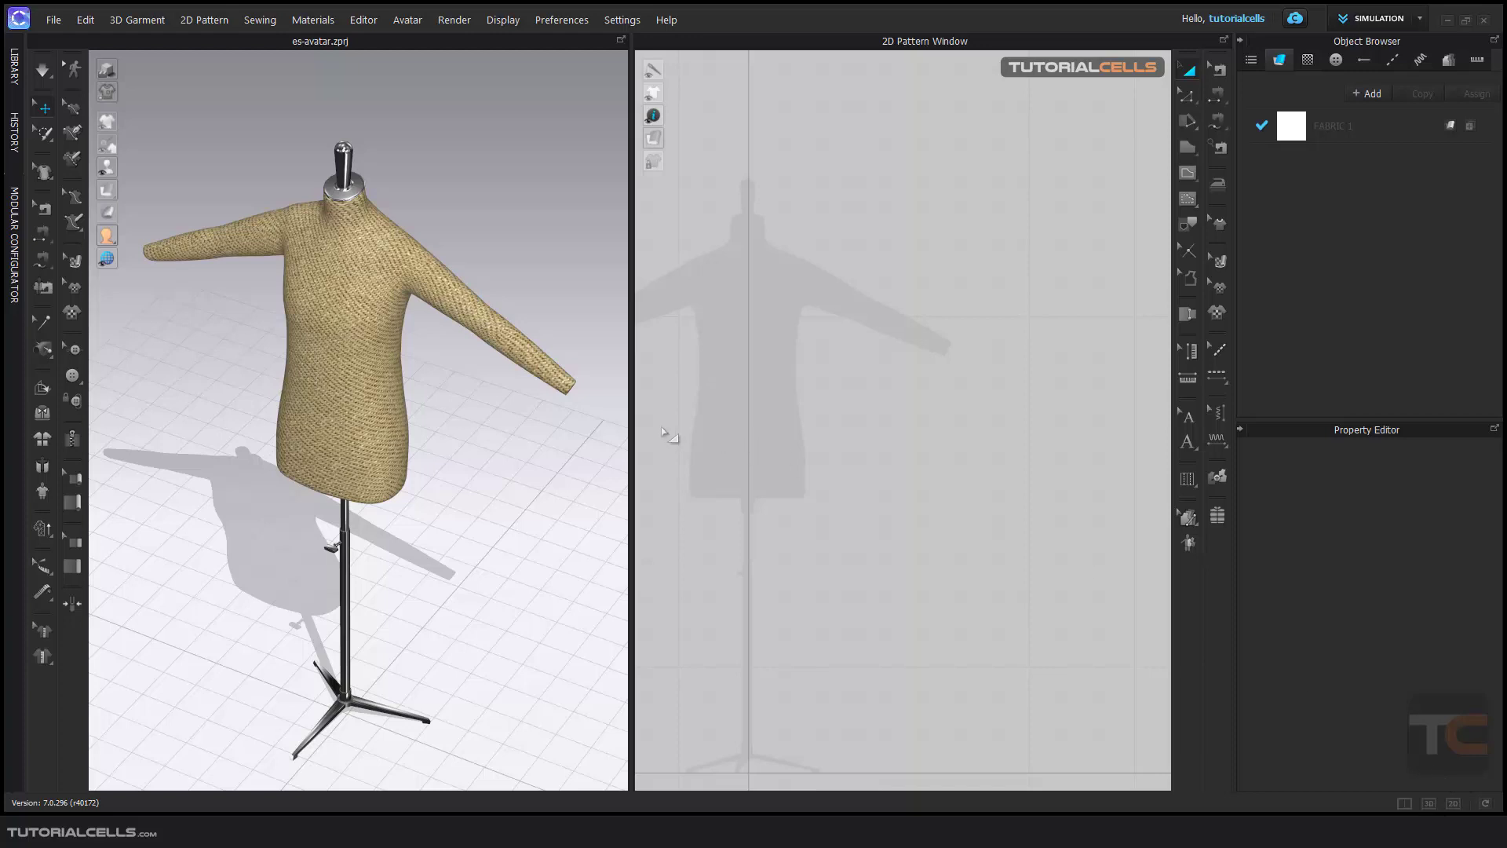
- Widen the 2D Pattern window against the 3D window, and reset the workspace layout to its default
drag(632, 424, 496, 427)
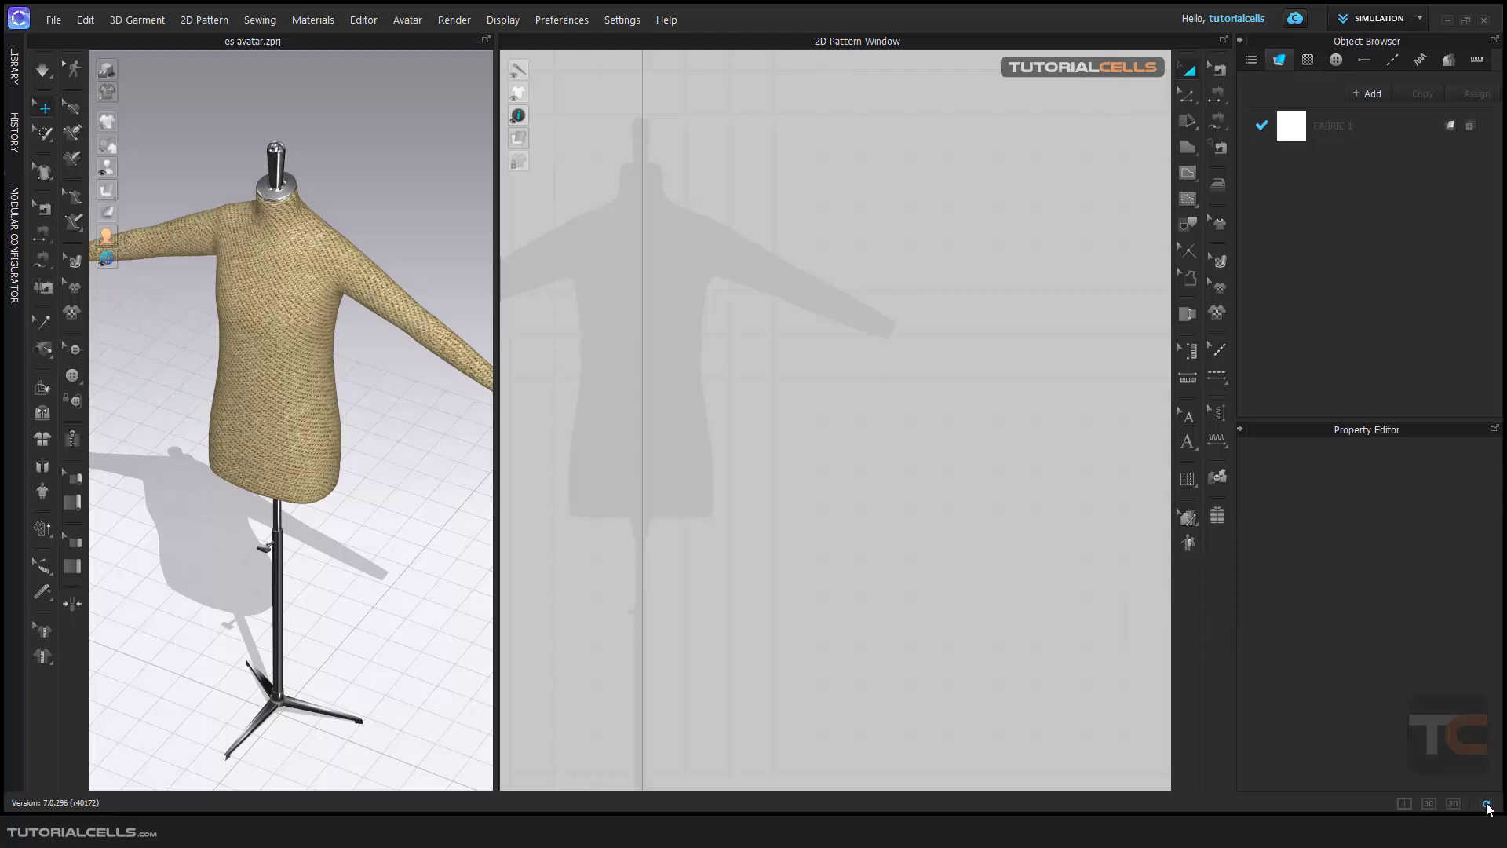
click(1486, 804)
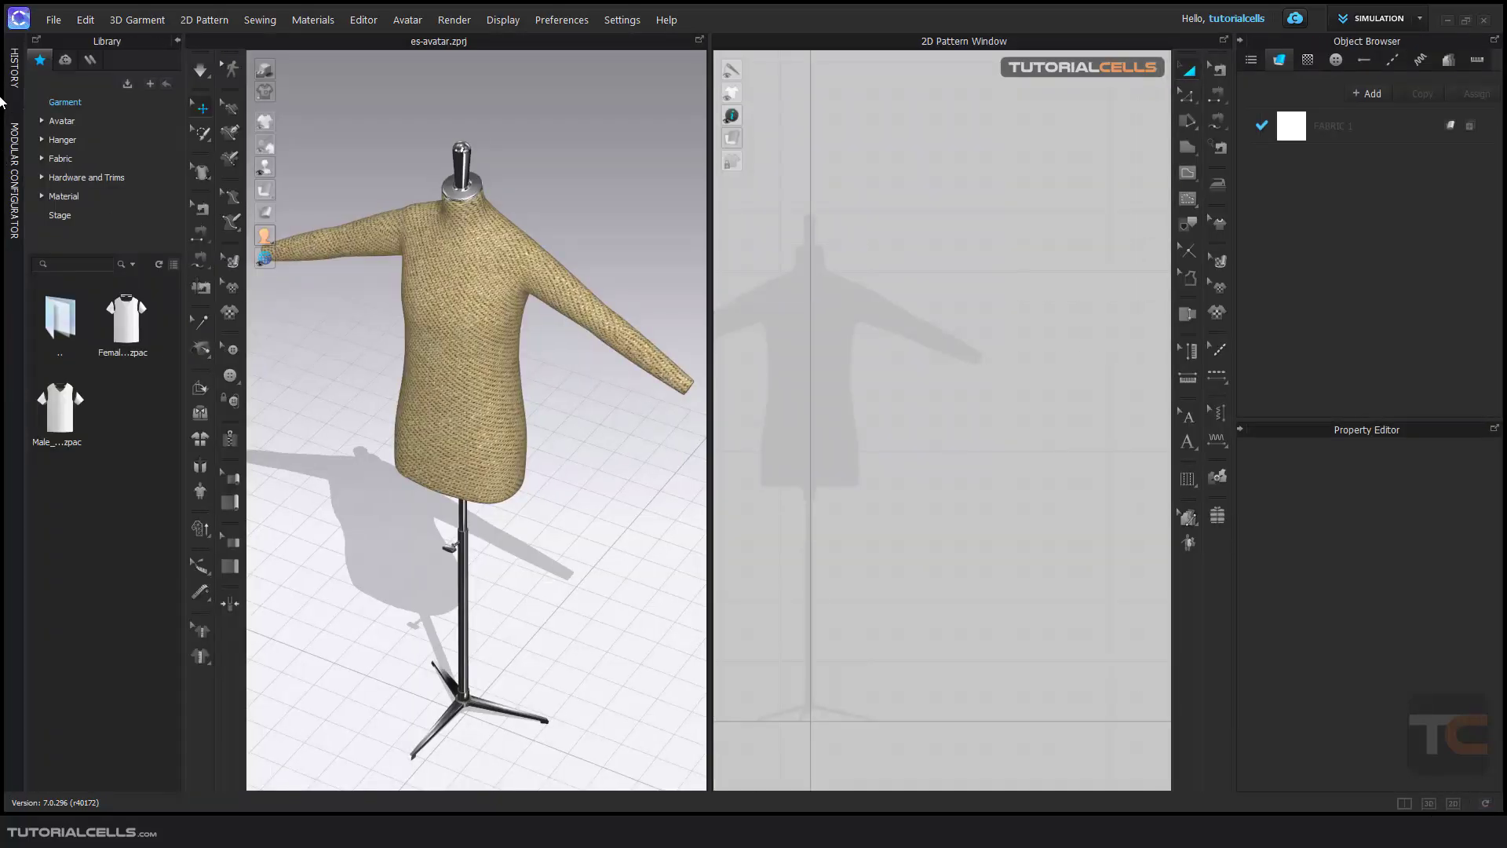
- Collapse the Library and switch the workspace to the 2D-only layout
click(176, 41)
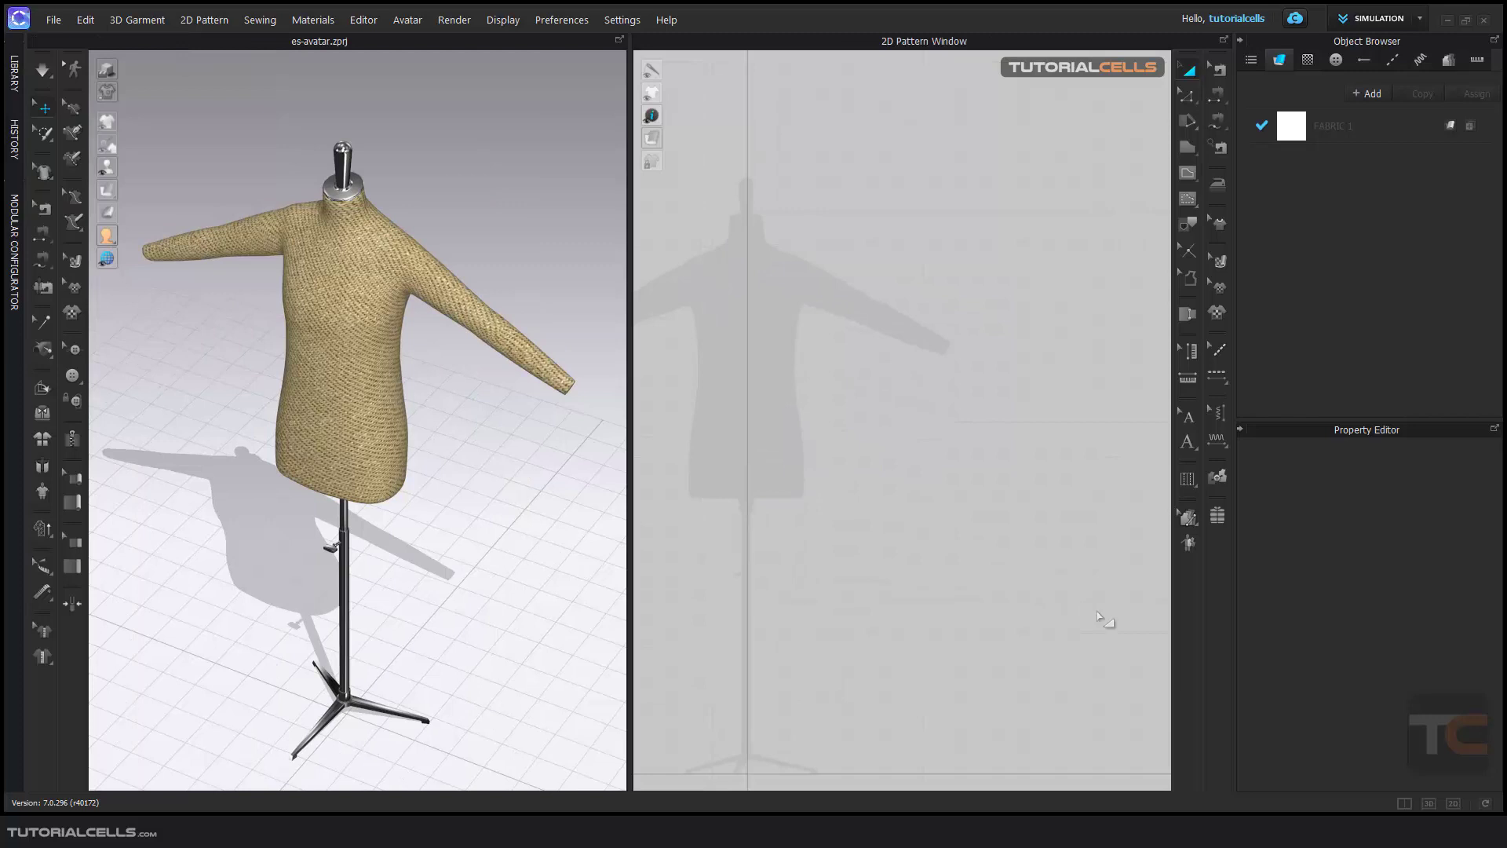
click(1453, 803)
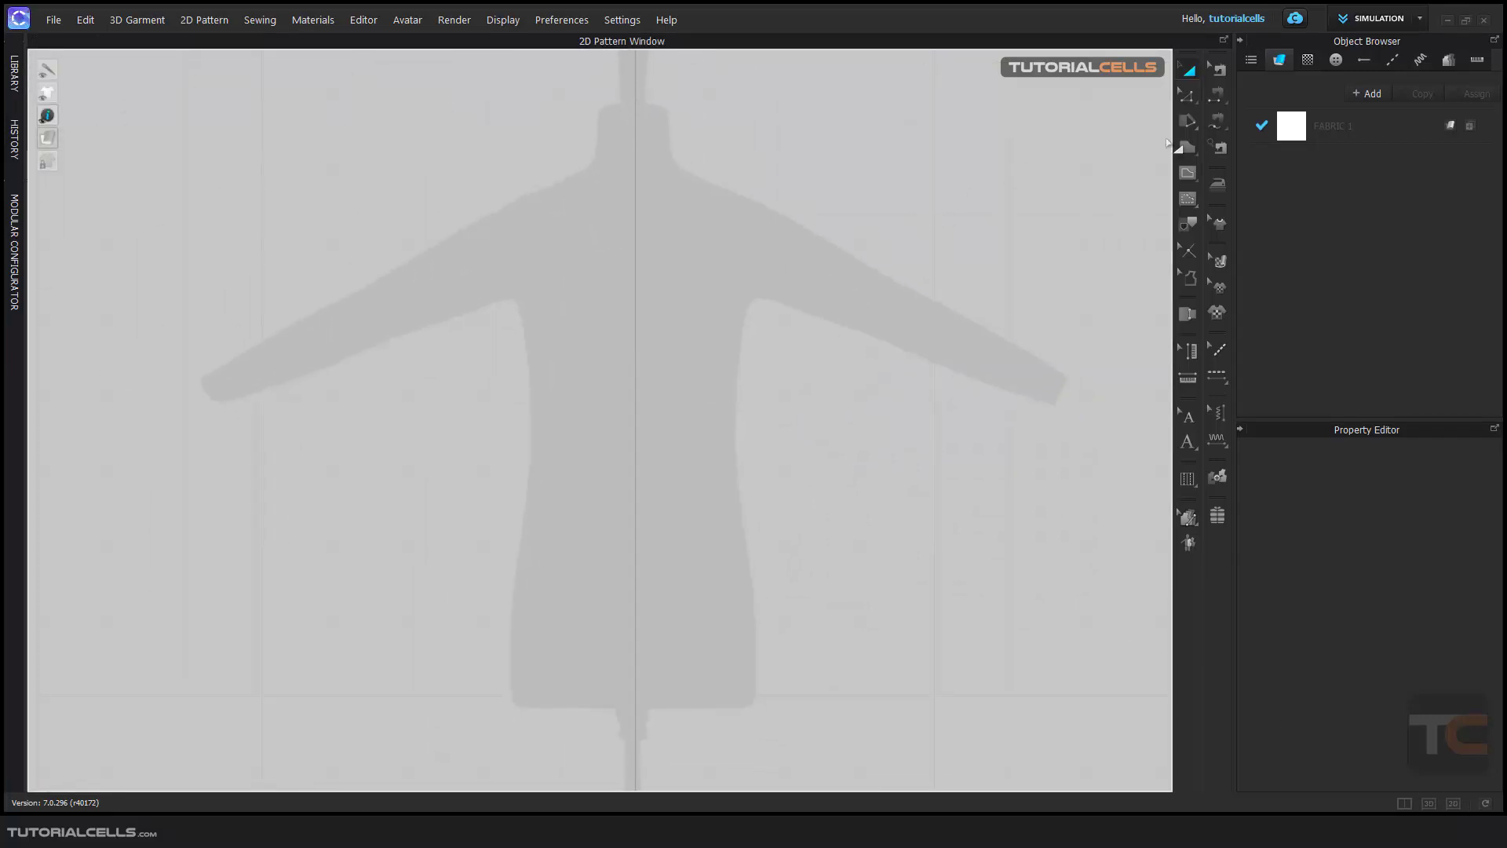
- Draw a closed six-point polygon pattern over the silhouette's chest, starting on the centre line with angle-snapped sides of about 12.6 and 10.9 cm
click(1184, 145)
scroll(639, 229, up, 2)
middle_drag(636, 226, 594, 296)
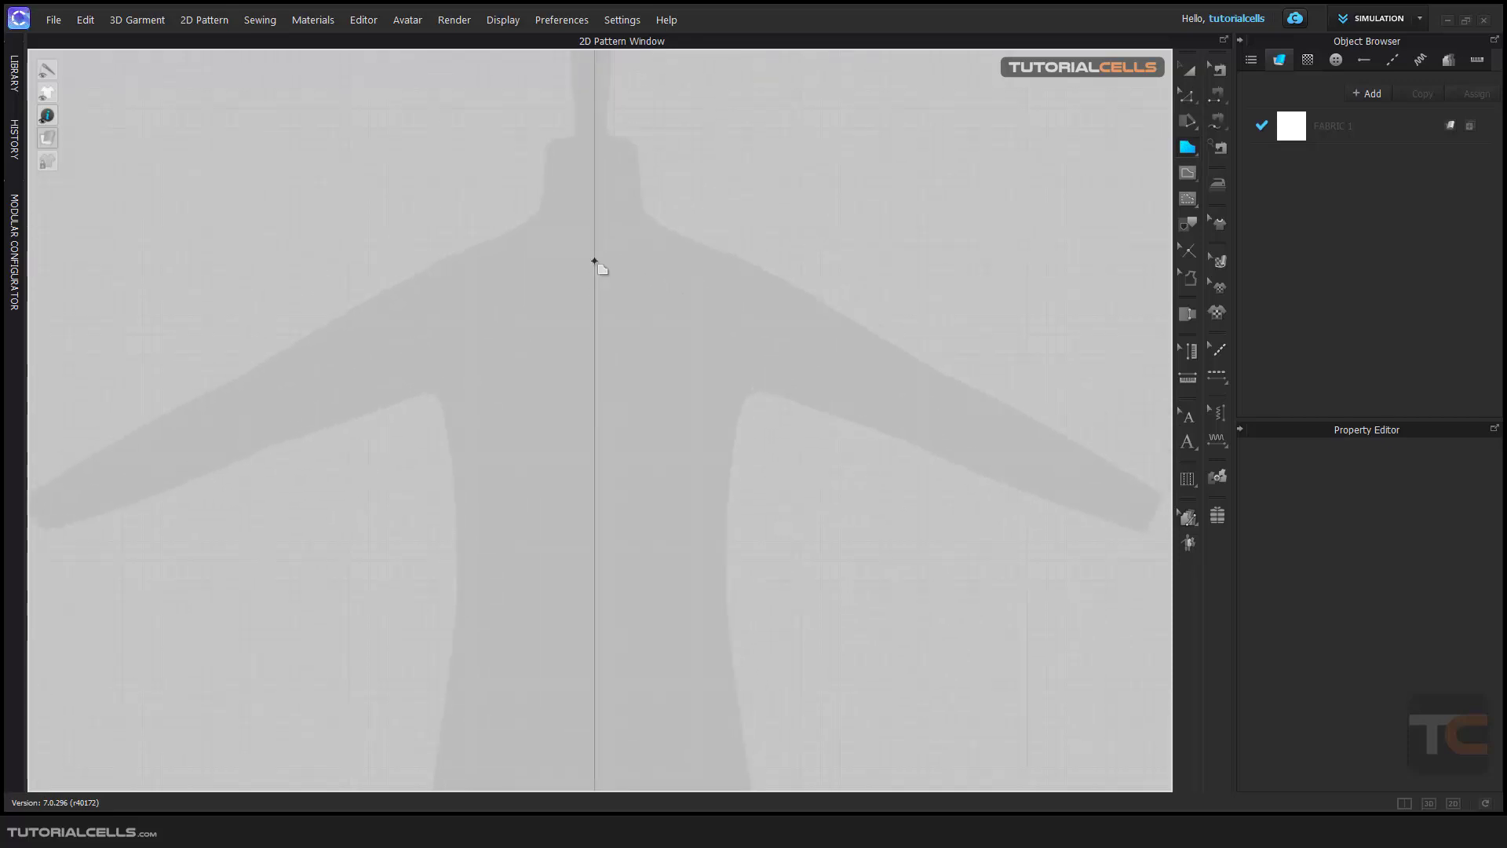
click(594, 262)
key(shift)
click(718, 262)
click(718, 369)
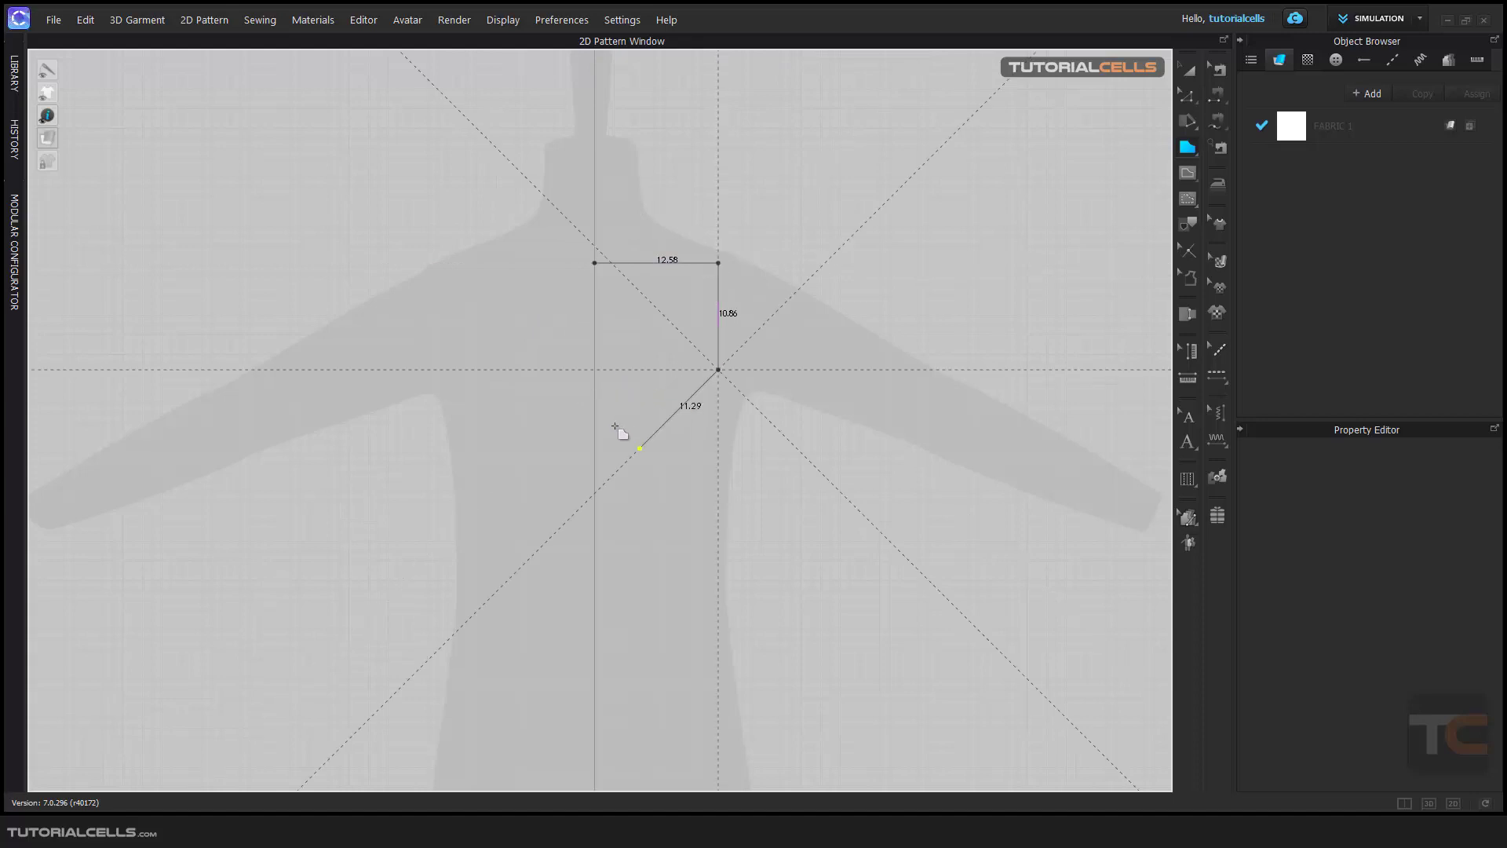
click(631, 457)
click(496, 322)
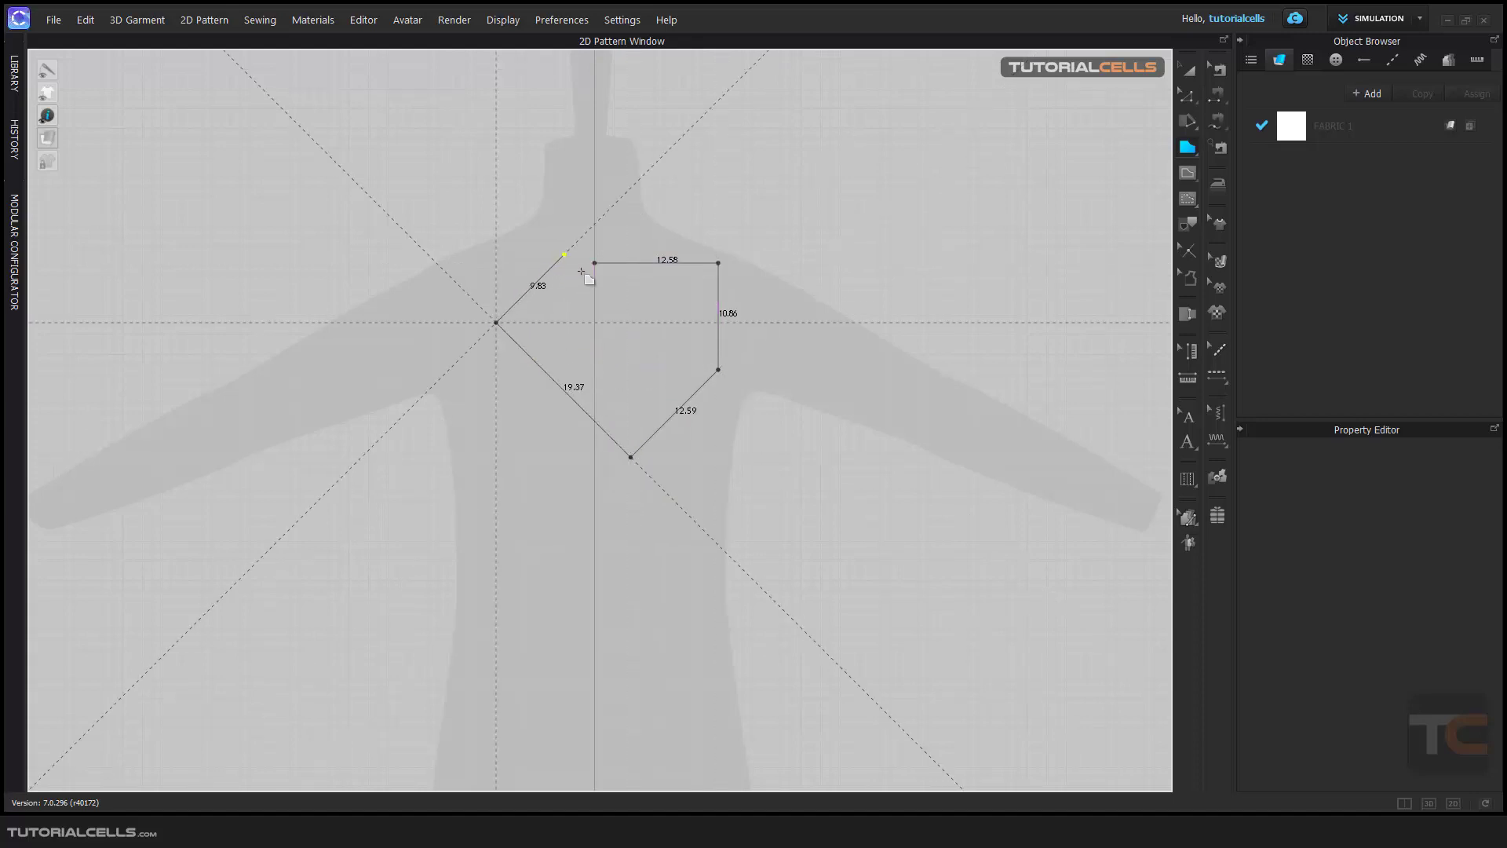
click(522, 294)
click(594, 263)
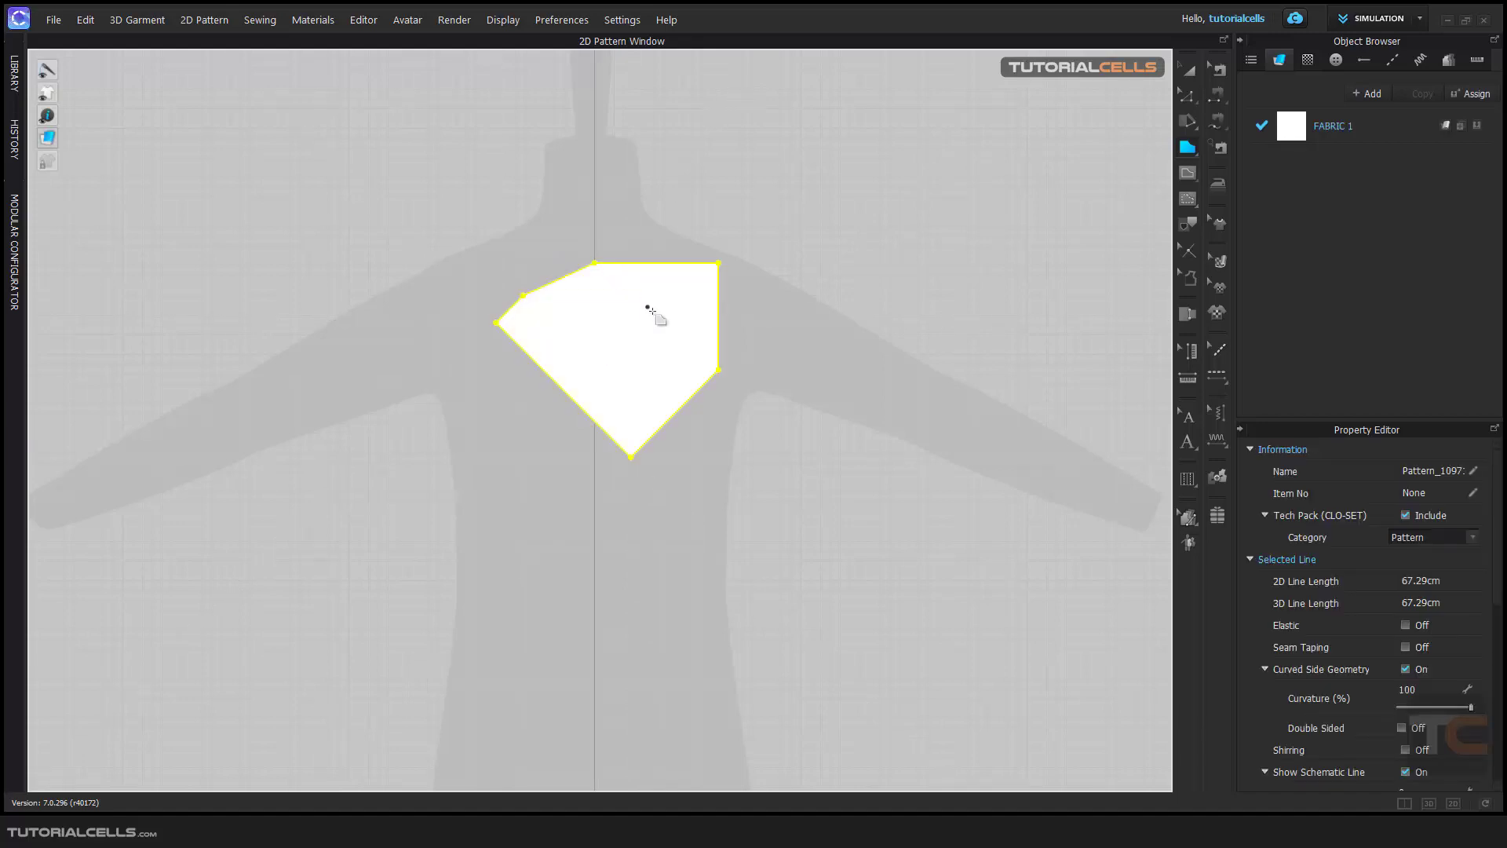
- Delete the six-point polygon pattern from the silhouette's chest
right_drag(632, 318, 813, 280)
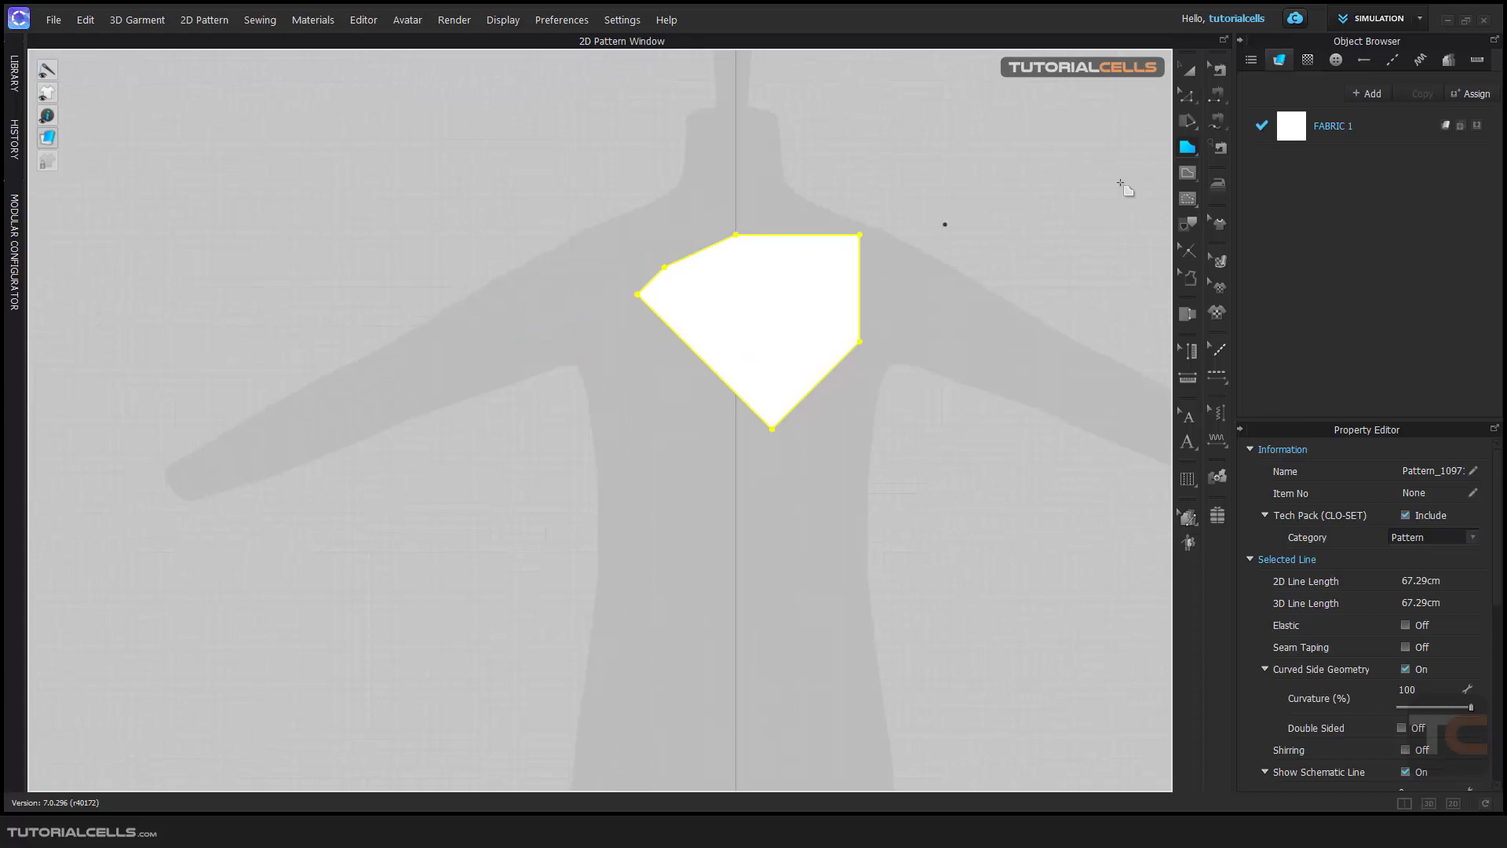
click(1190, 71)
key(Delete)
right_drag(725, 323, 682, 340)
scroll(677, 314, up, 3)
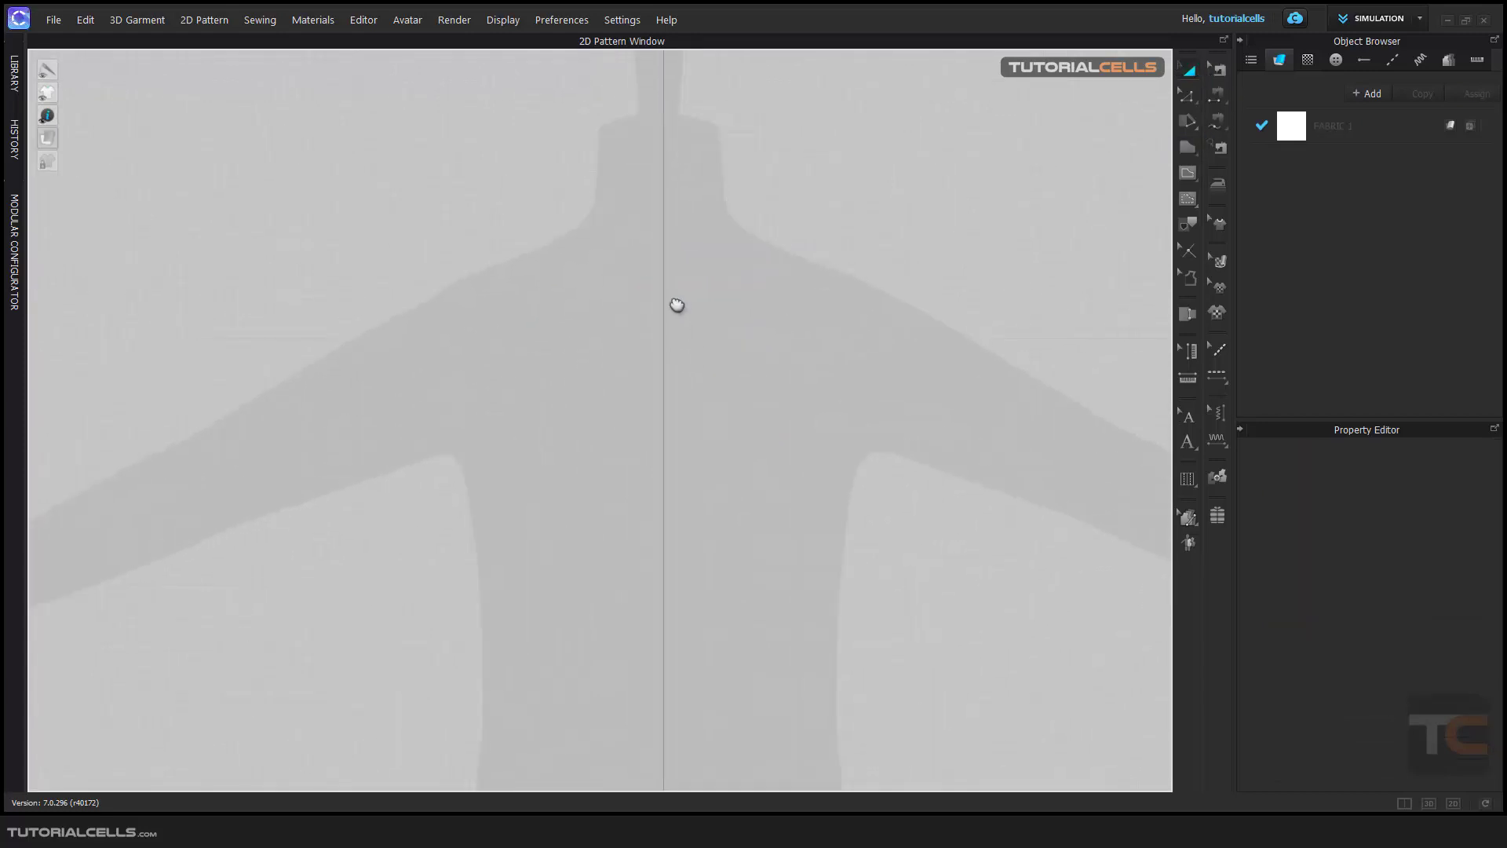
click(1188, 147)
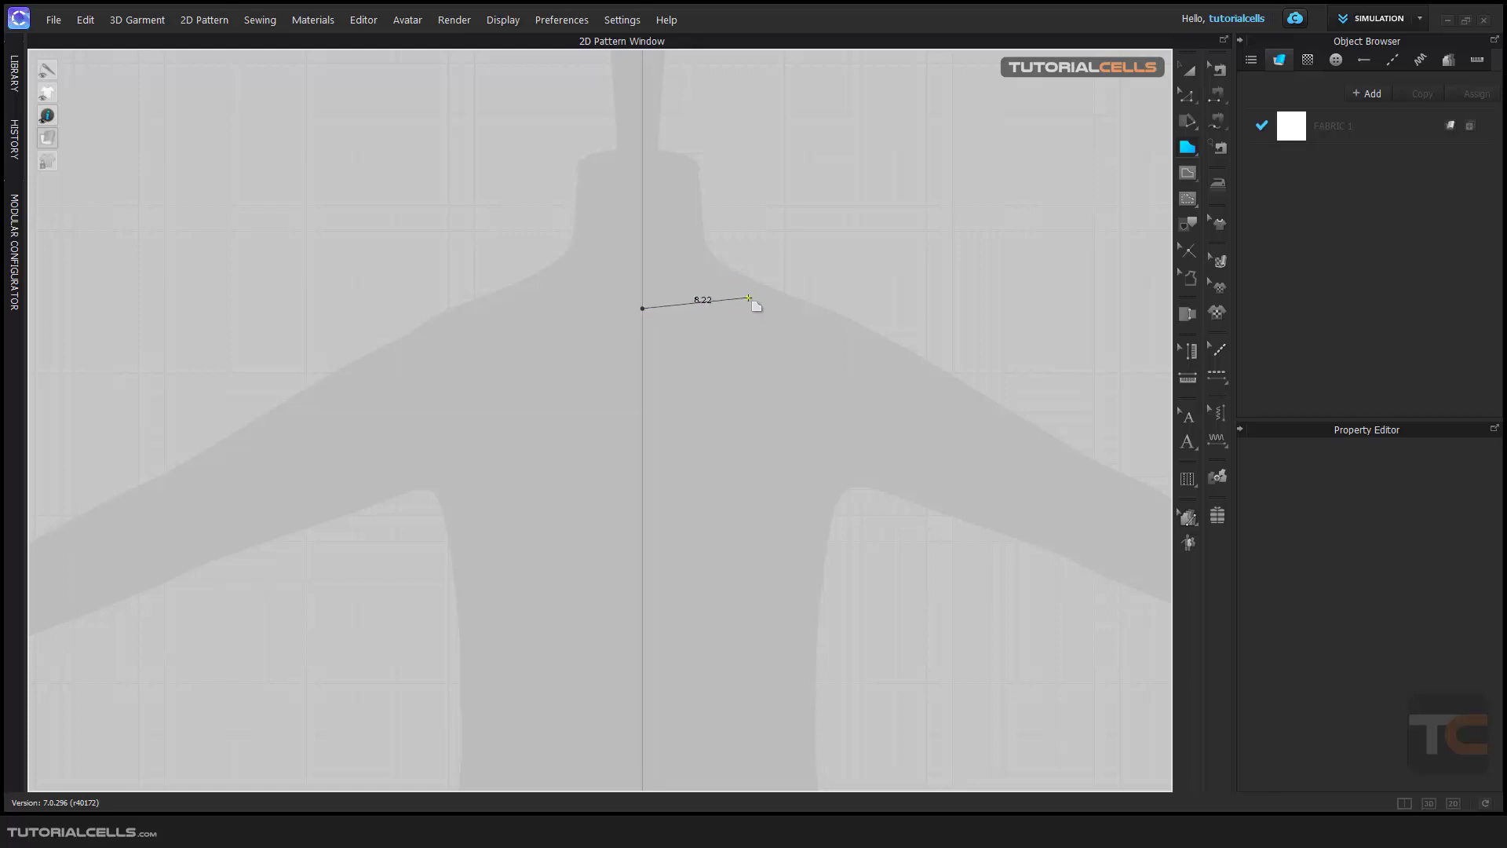
key(Escape)
click(729, 251)
- Set the unit system to Centimeter in the User Interface section of the user settings
click(623, 19)
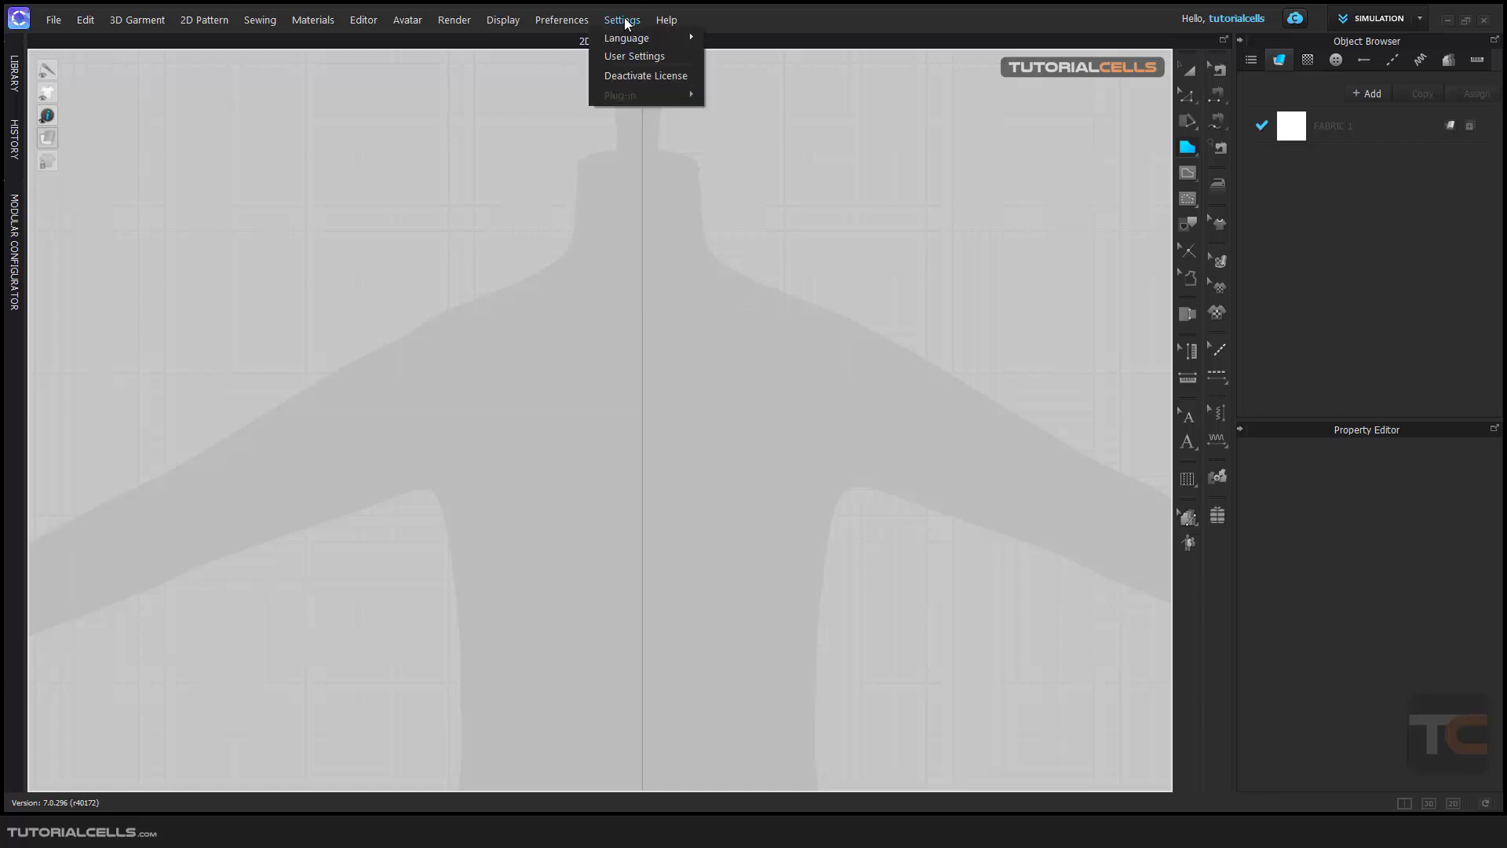
click(628, 57)
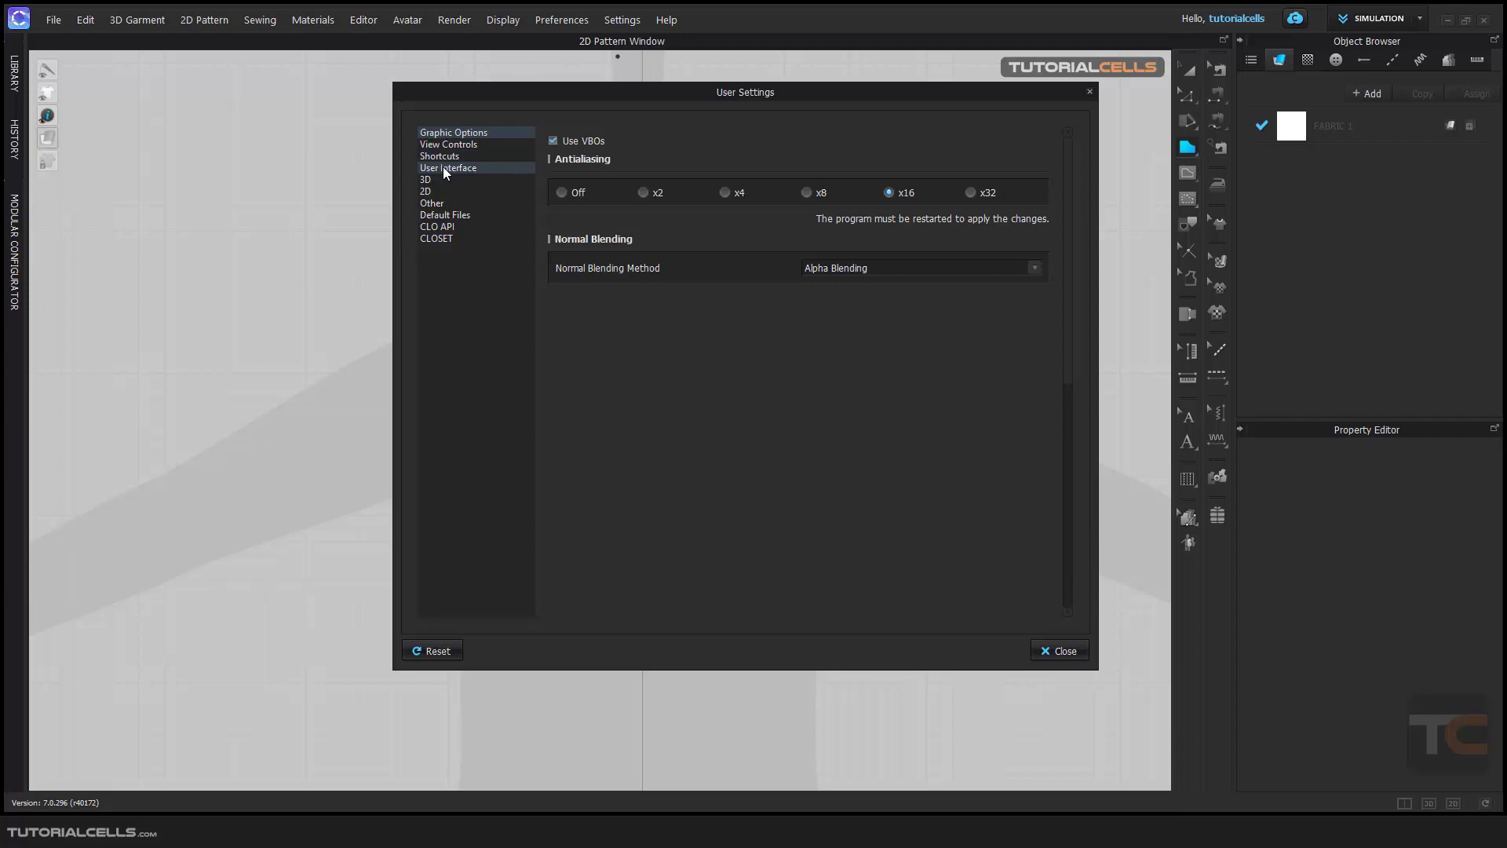
click(442, 167)
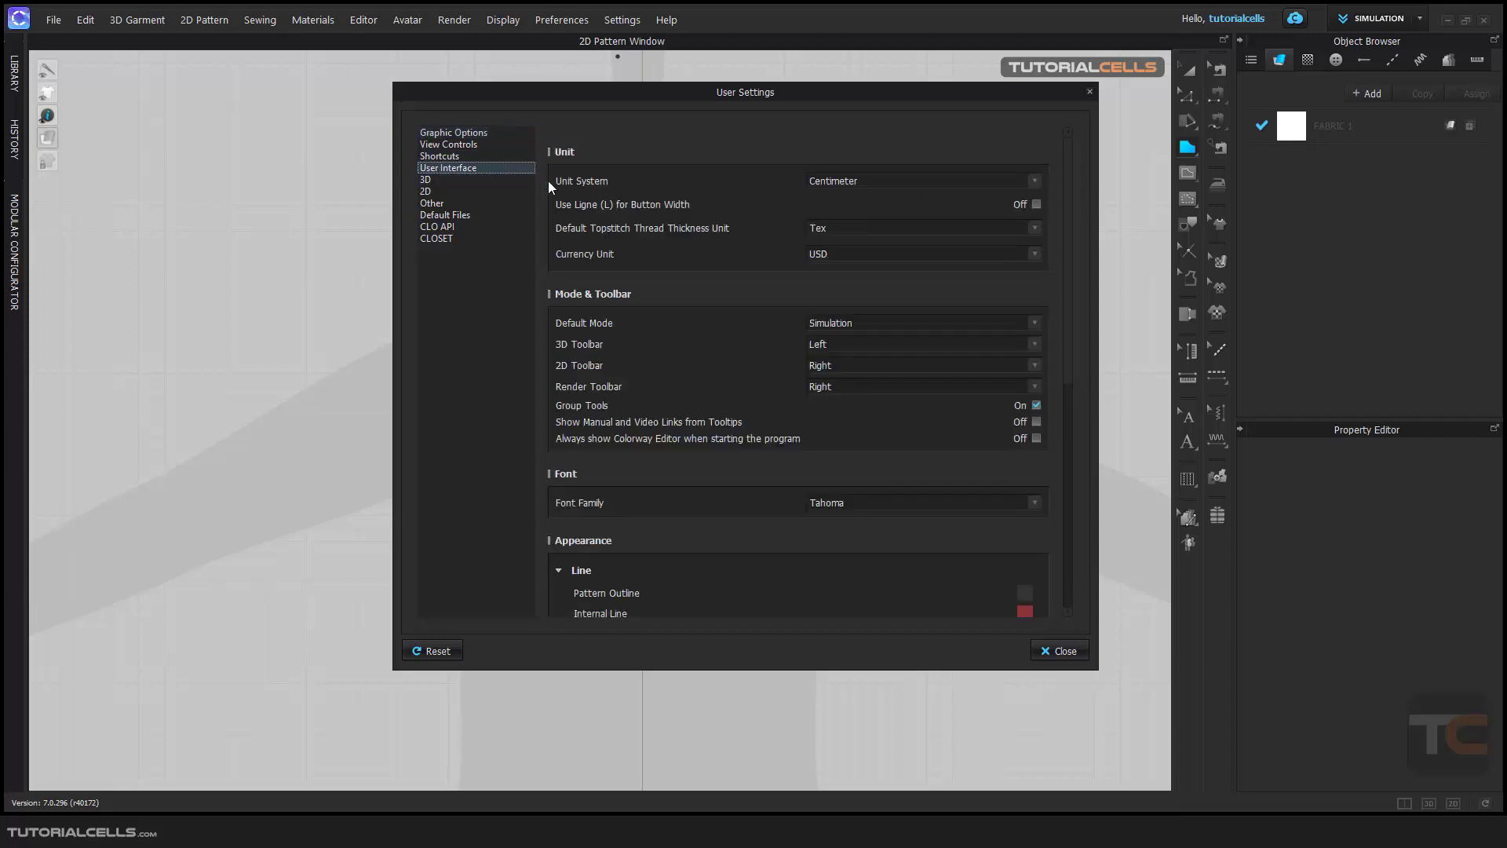
click(853, 183)
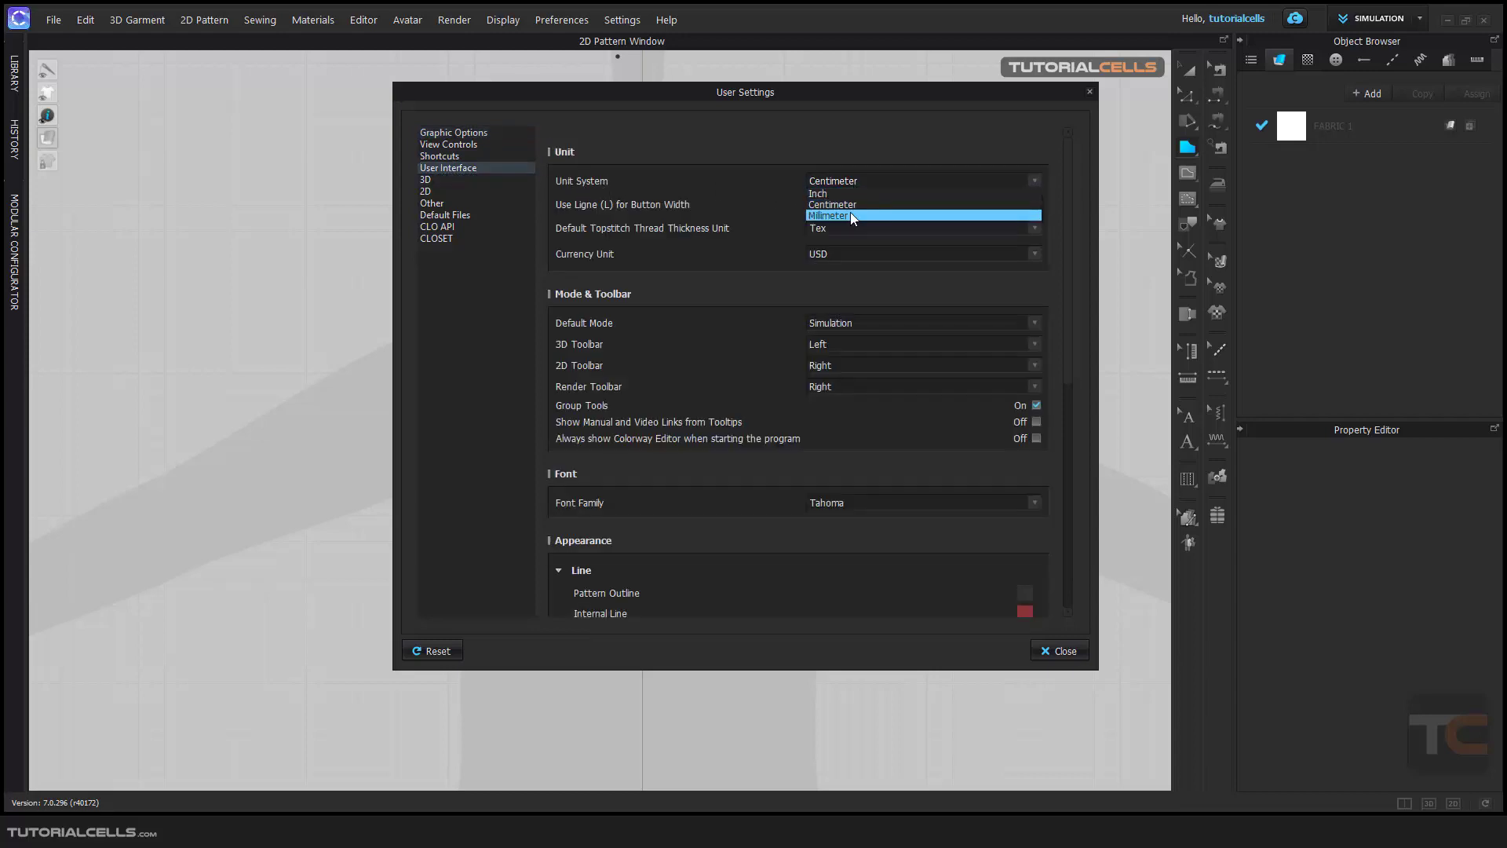
click(855, 205)
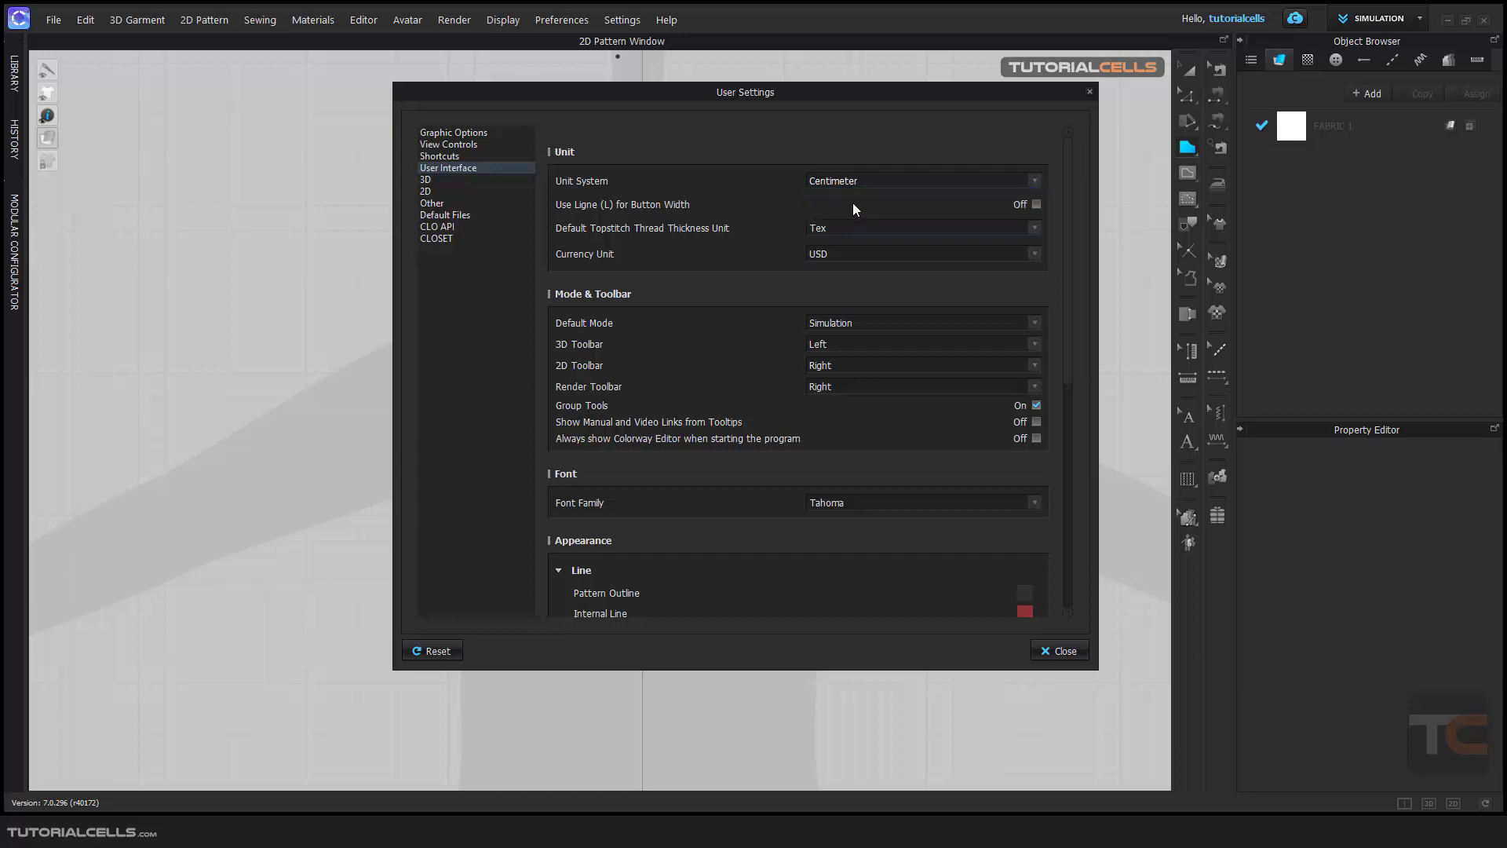
click(1053, 653)
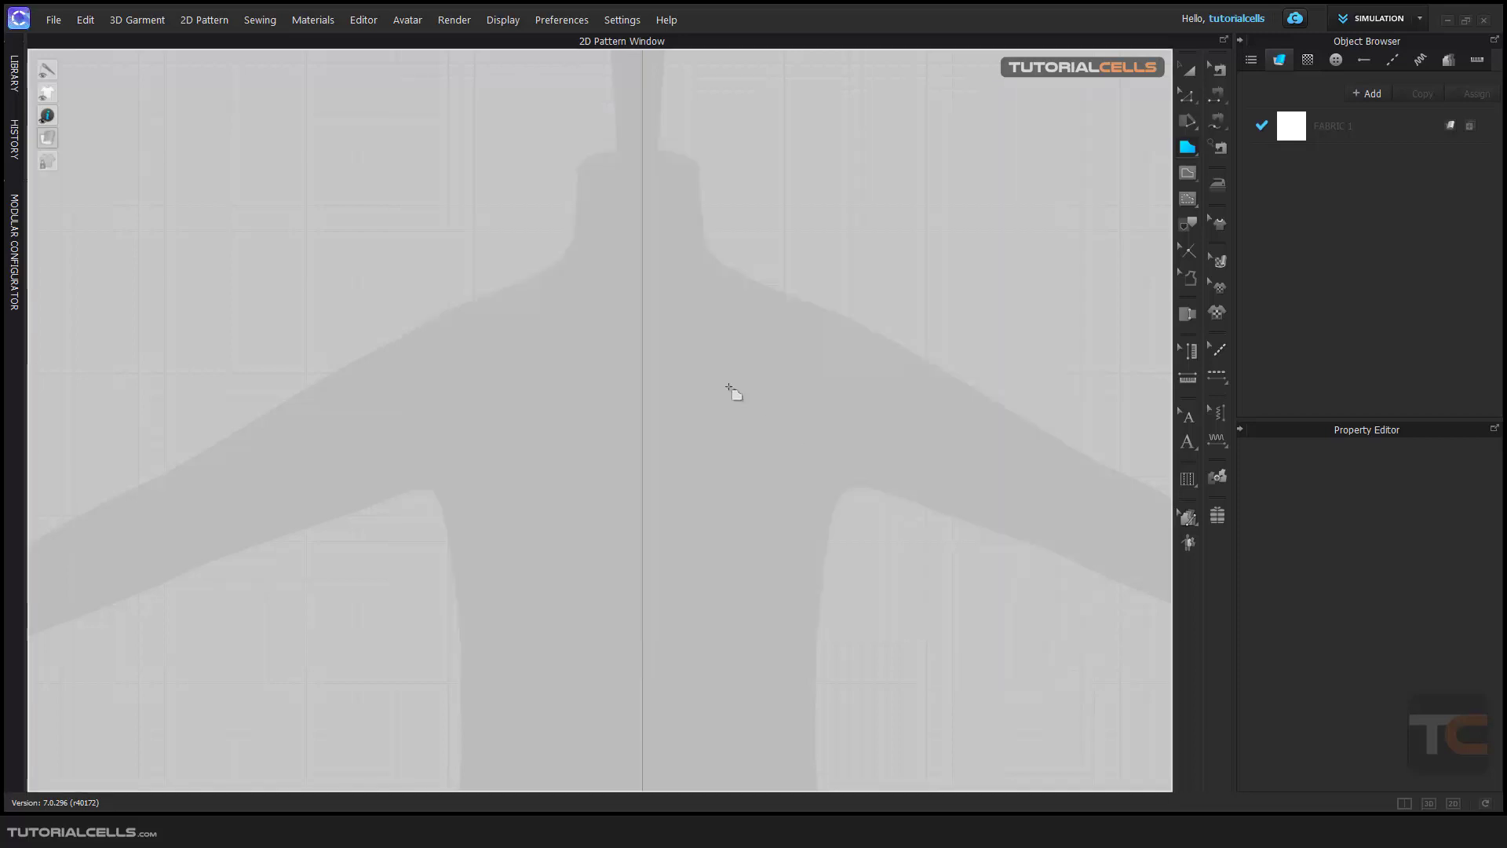
- Start a polygon on the centre line with a horizontal 10 cm segment followed by a downward-sloping 7 cm segment, entering exact lengths
click(642, 306)
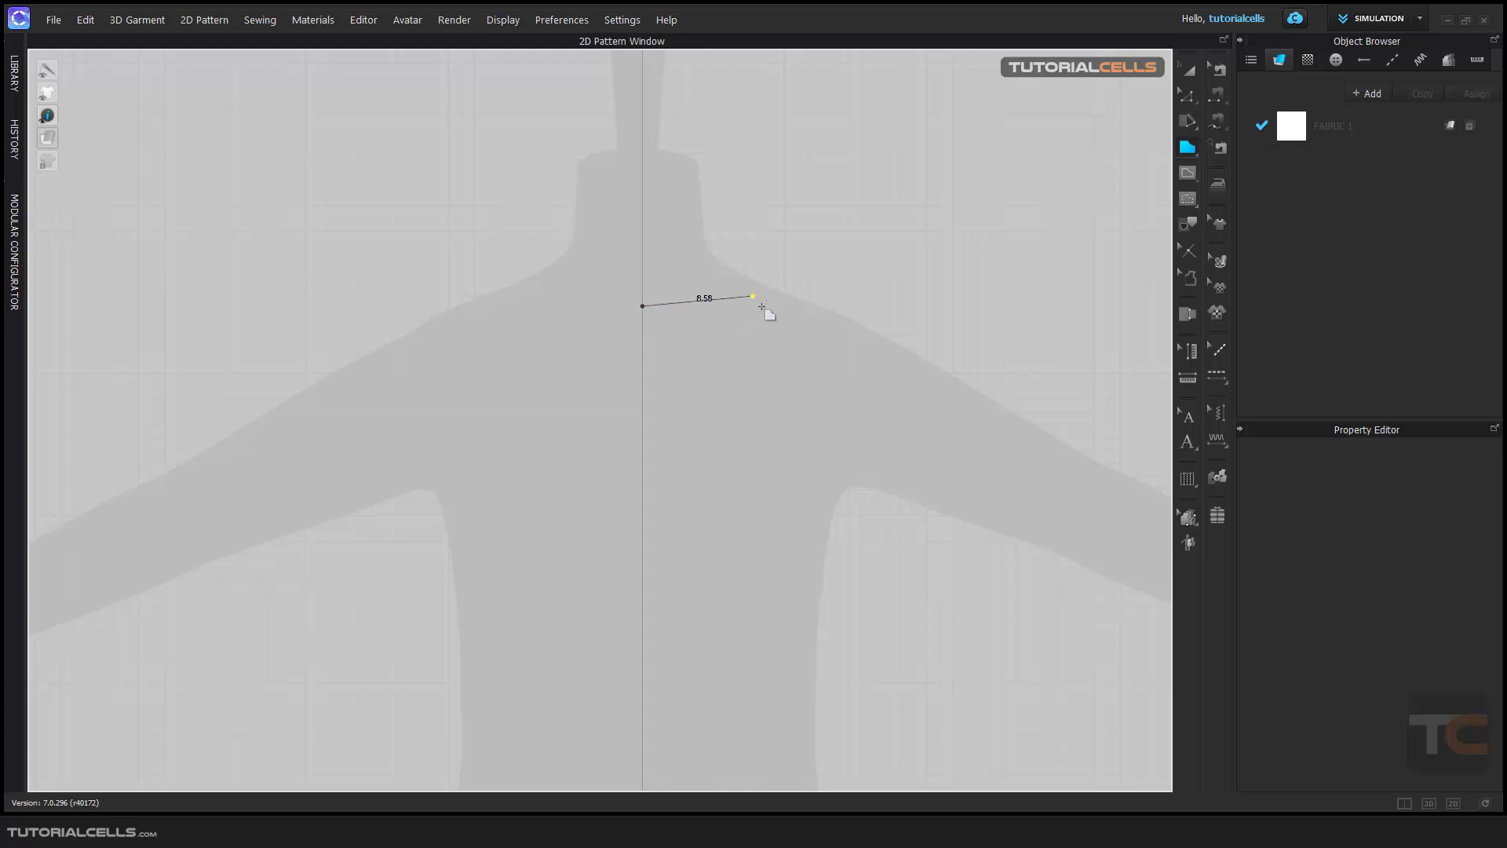
key(shift)
right_click(752, 307)
drag(747, 276, 515, 261)
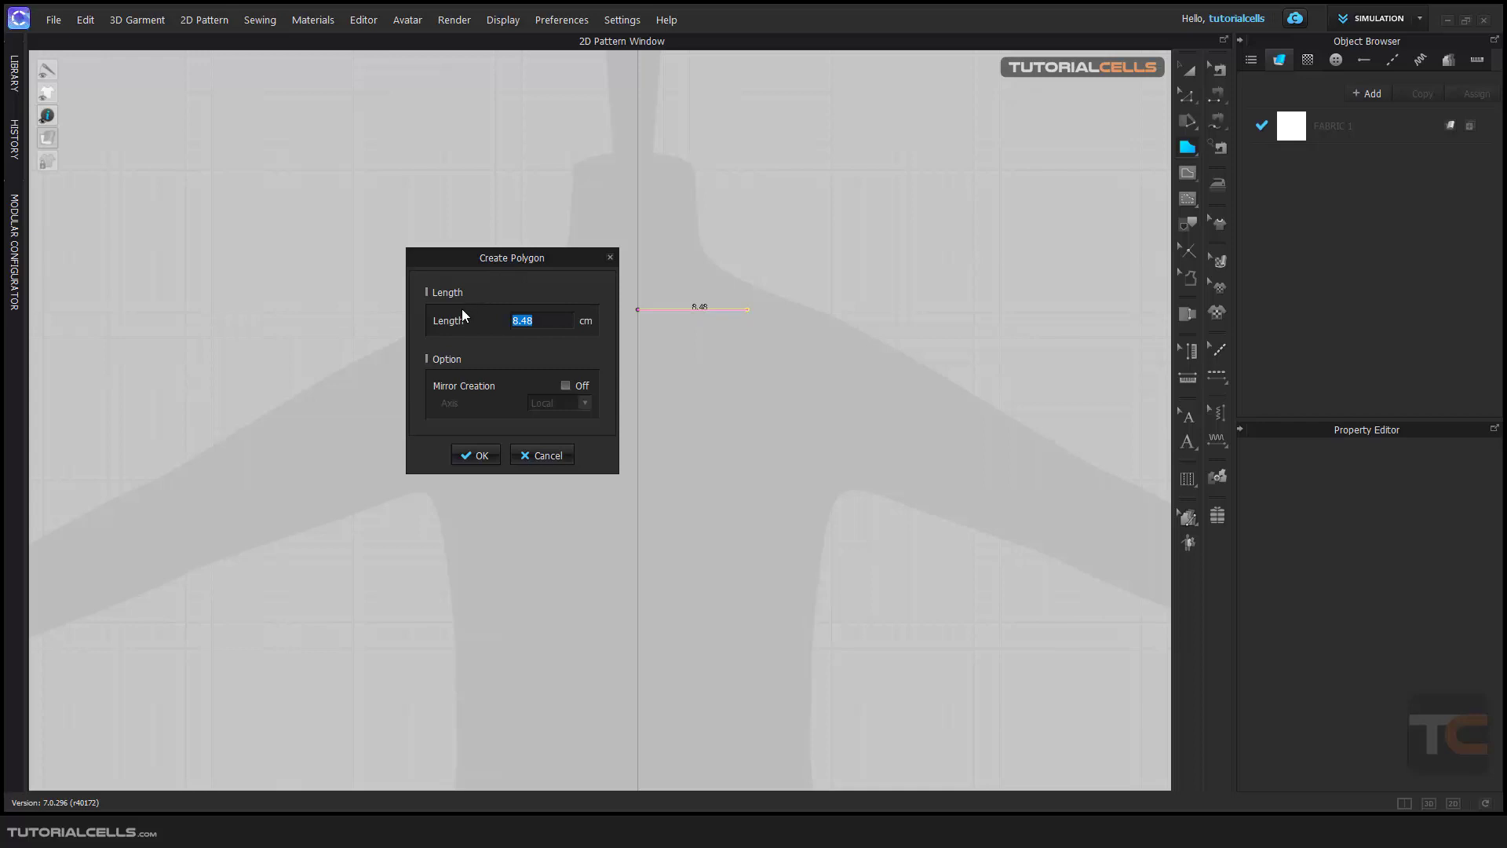
text(10)
click(473, 456)
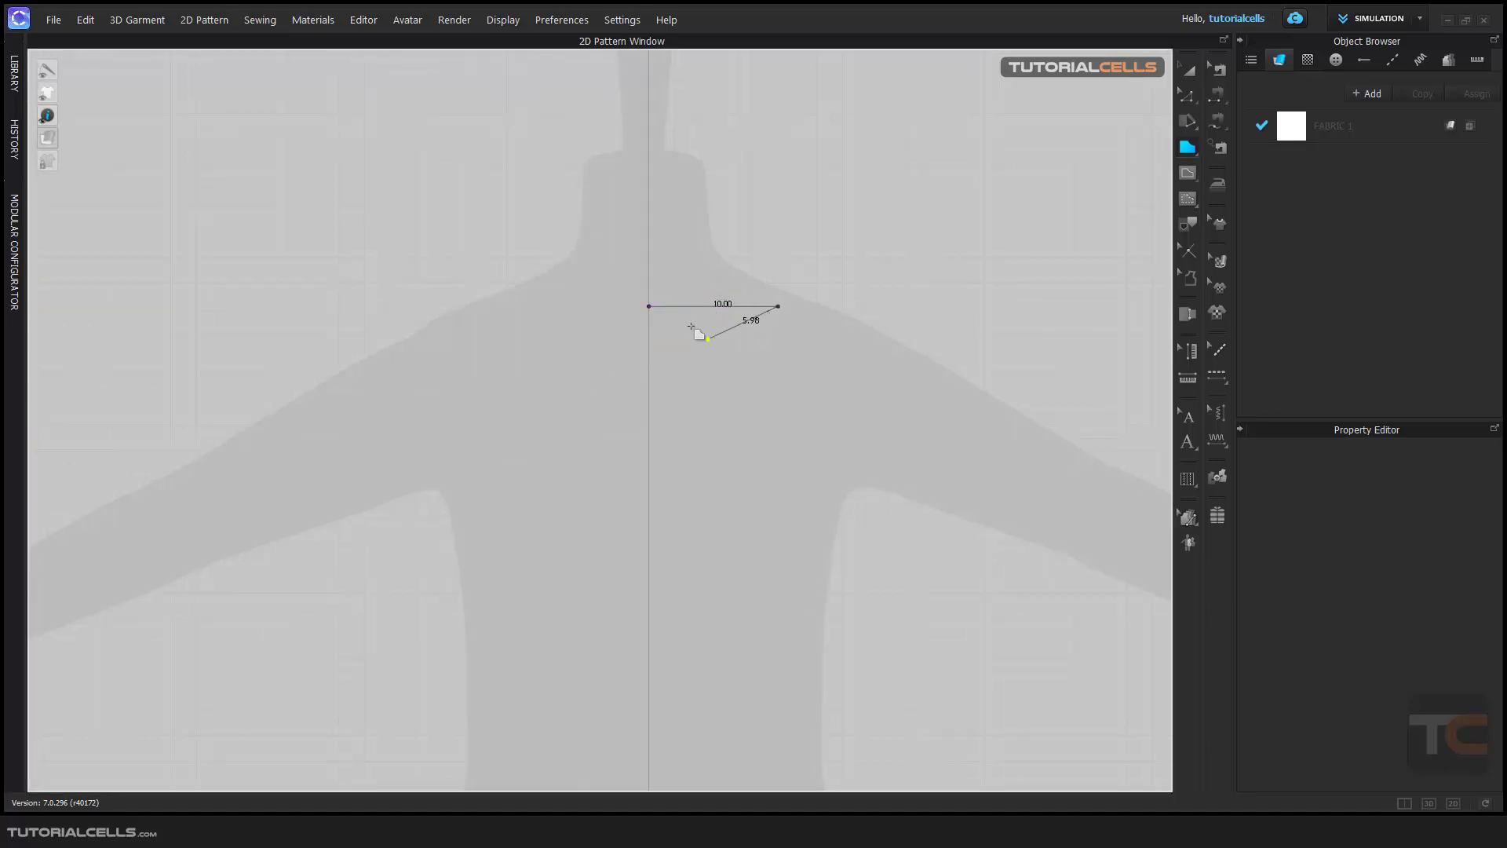
right_click(839, 376)
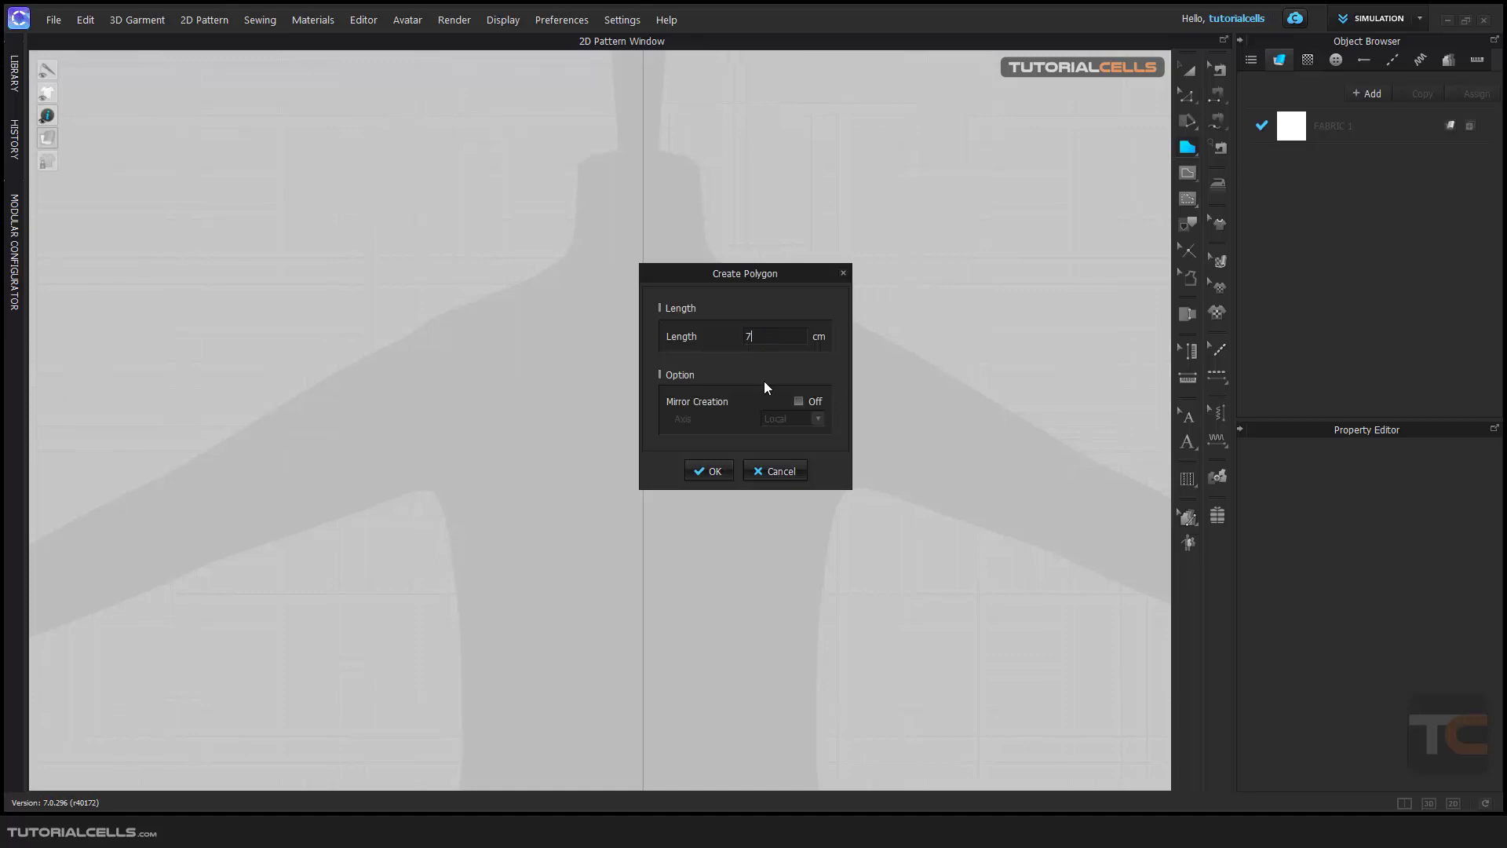
click(712, 471)
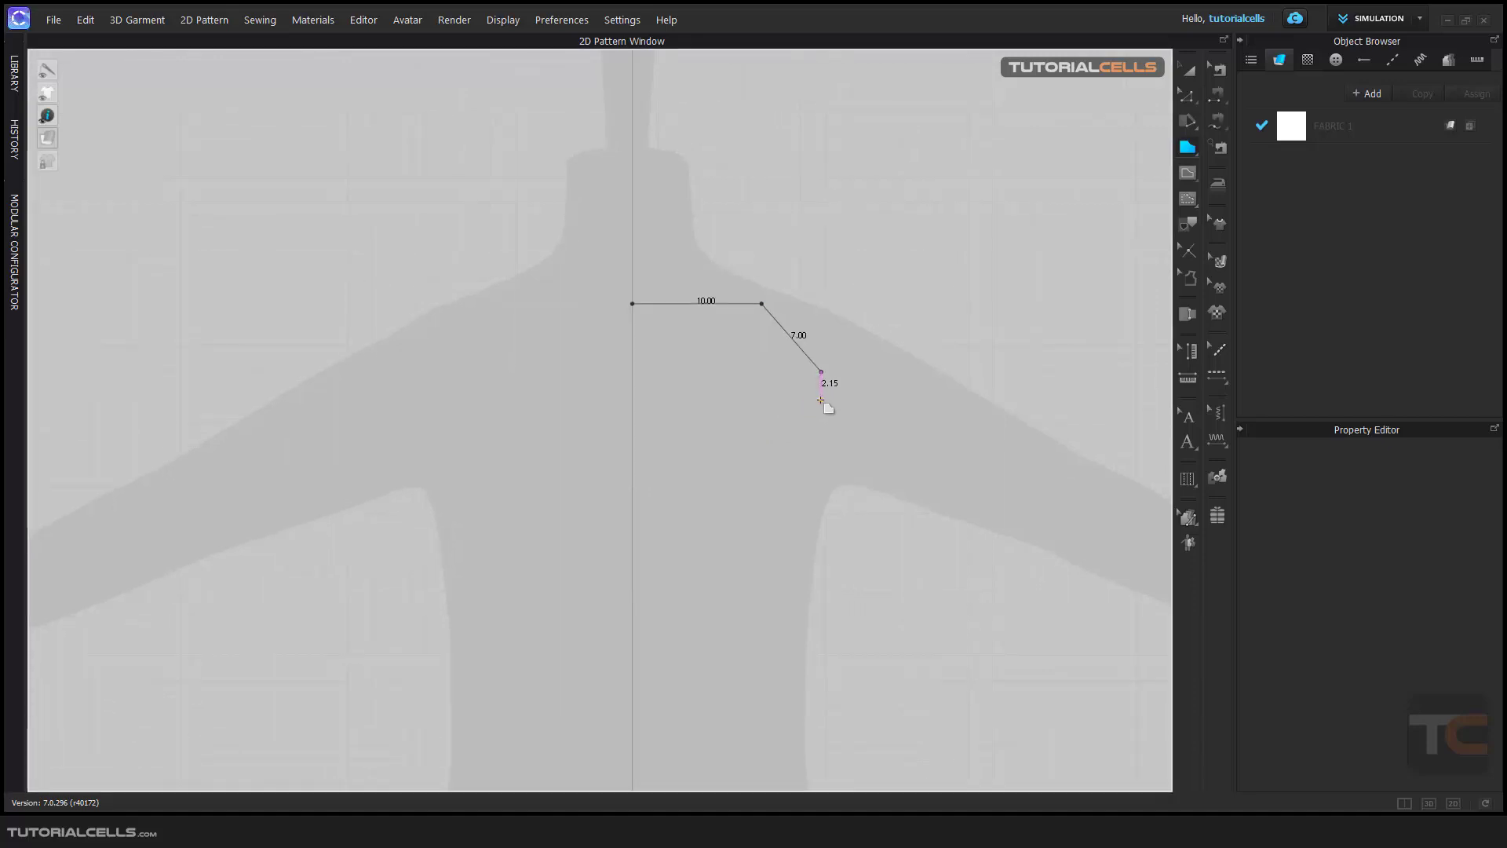
- Continue the outline with curved segments of about 6.4, 13 and 12.9 cm down the torso, and close it at its starting point
scroll(863, 416, up, 2)
scroll(816, 369, down, 3)
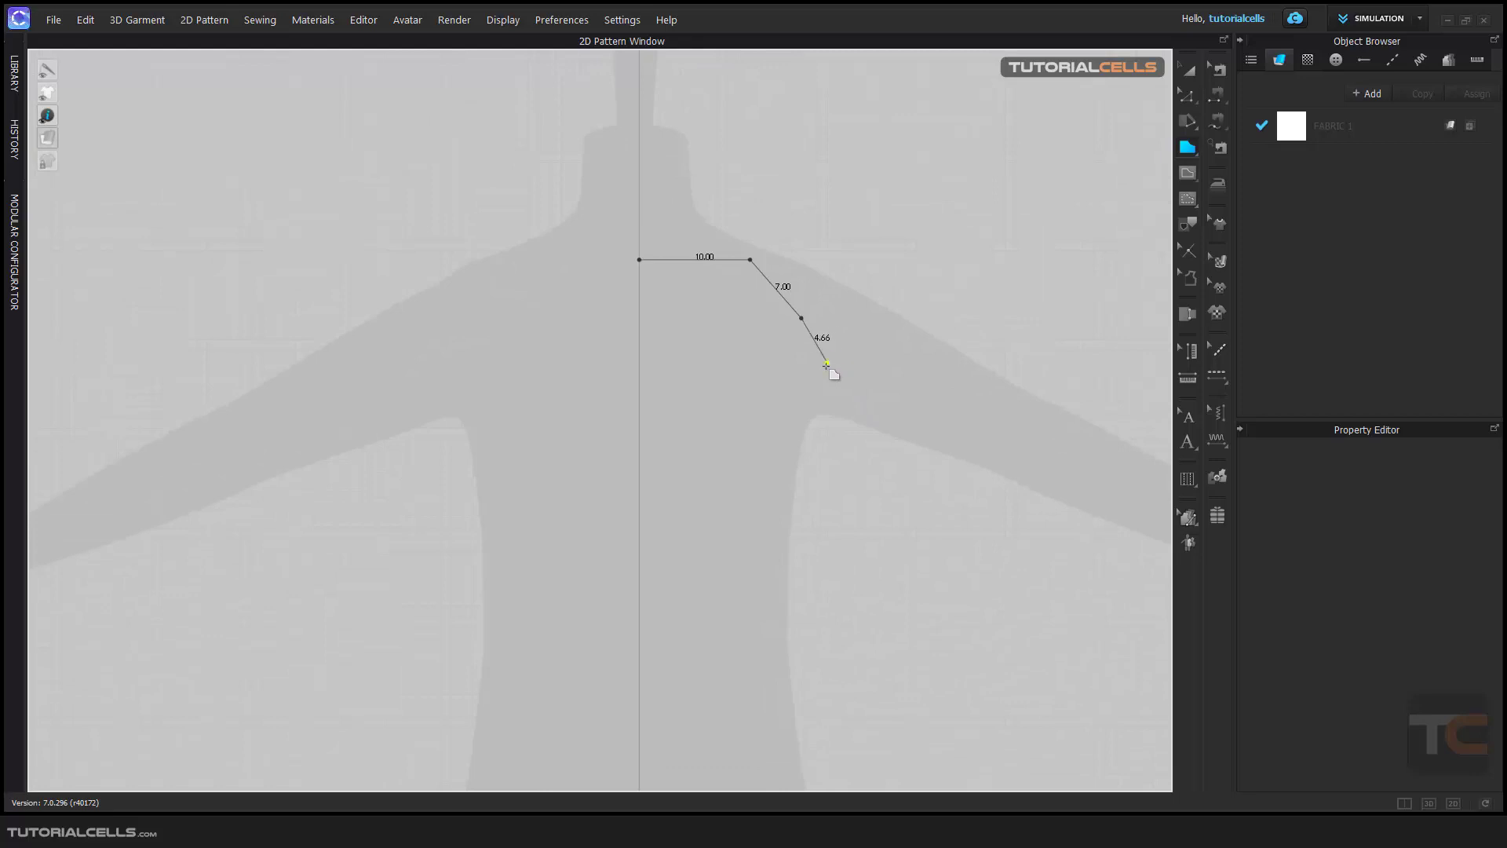
drag(825, 368, 802, 419)
drag(772, 492, 802, 545)
click(749, 587)
drag(716, 603, 673, 584)
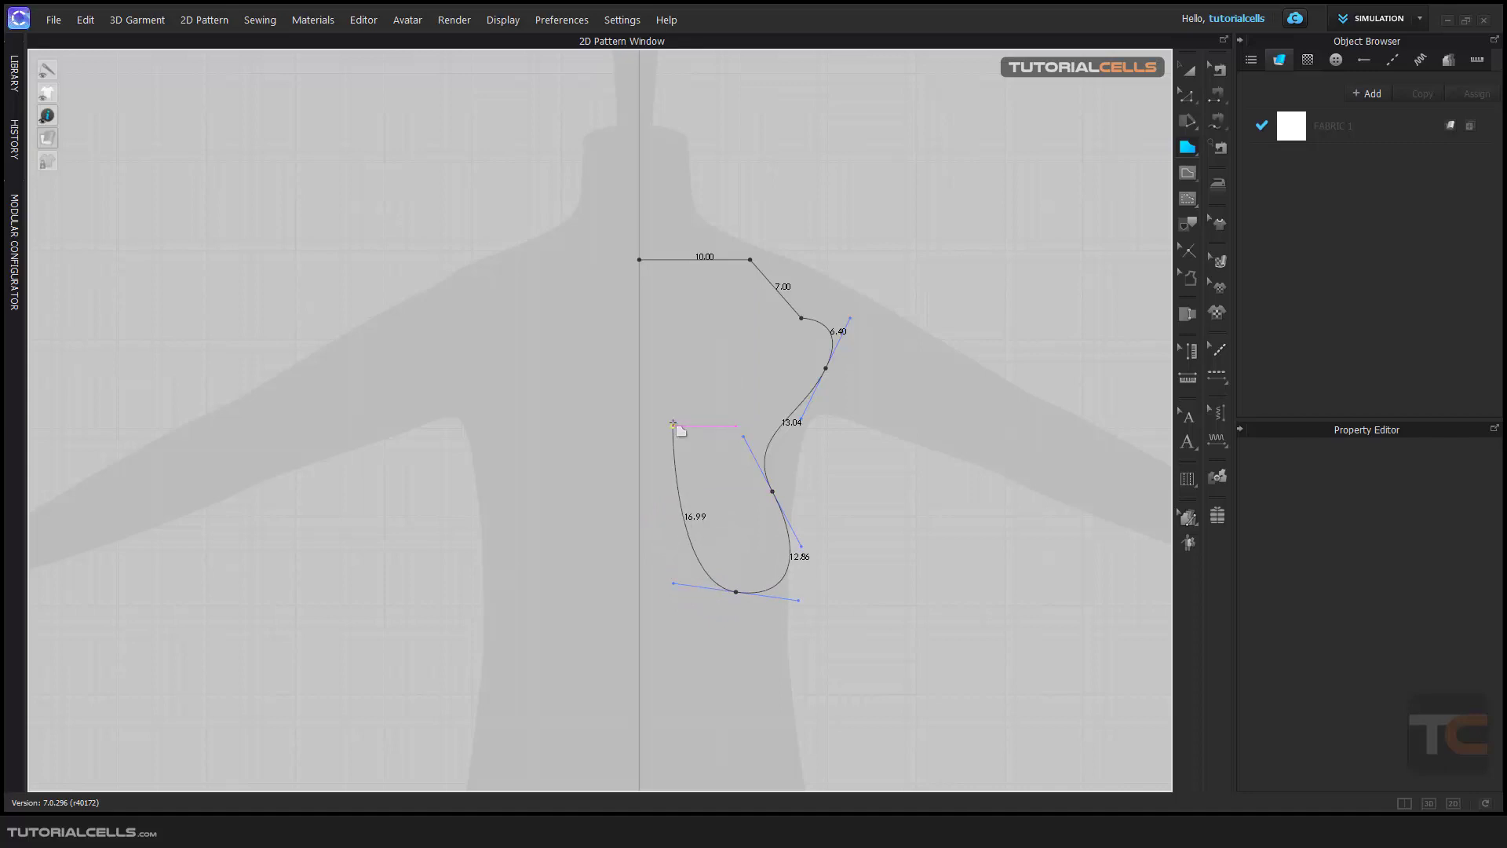
click(640, 259)
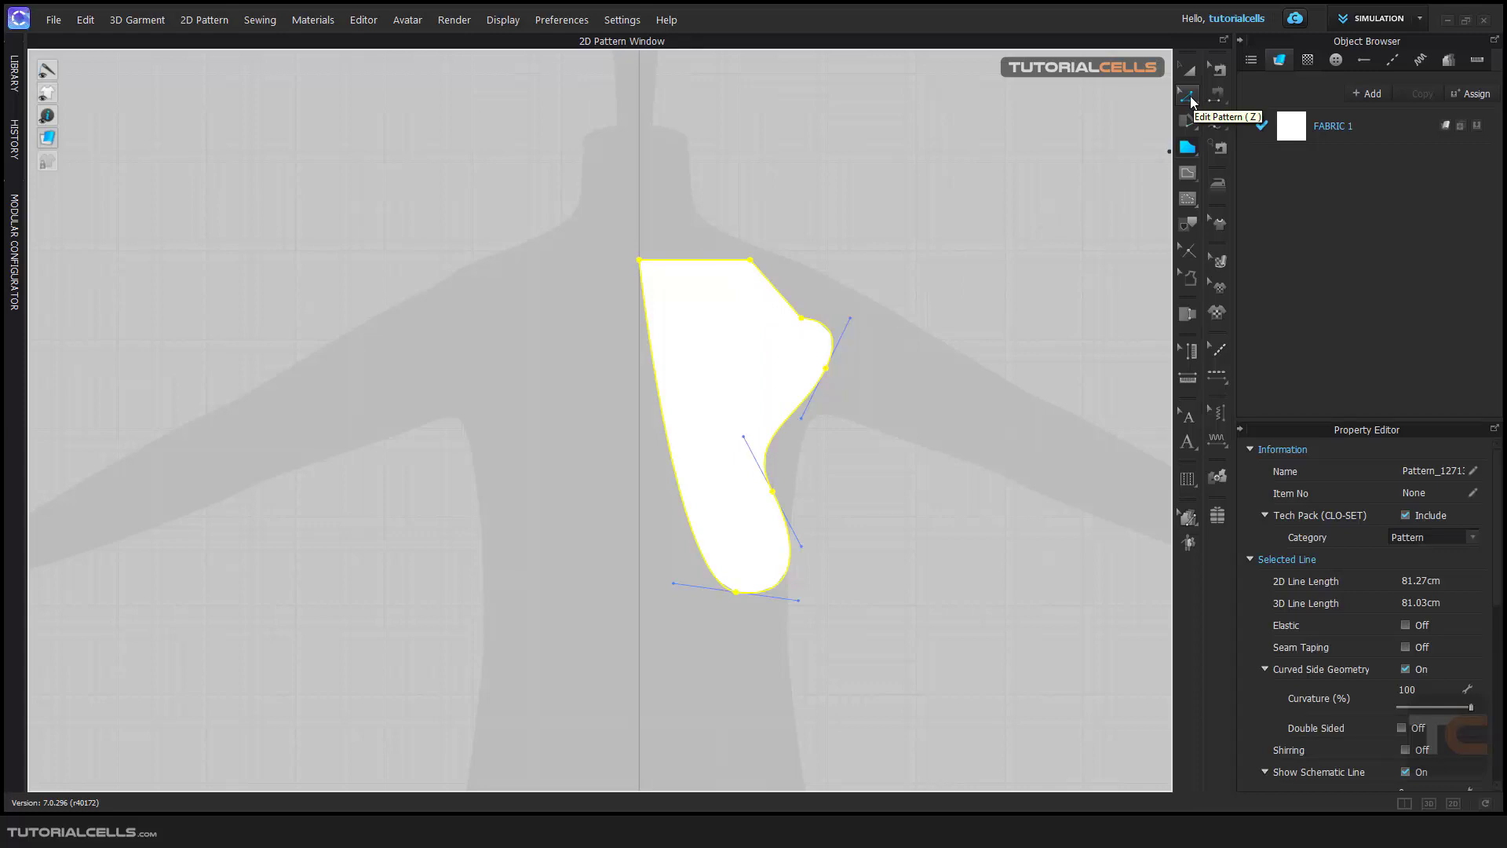
- Use Edit Pattern to move the curve point below the shoulder corner slightly outward
click(1188, 95)
click(855, 420)
click(828, 376)
drag(838, 380, 848, 328)
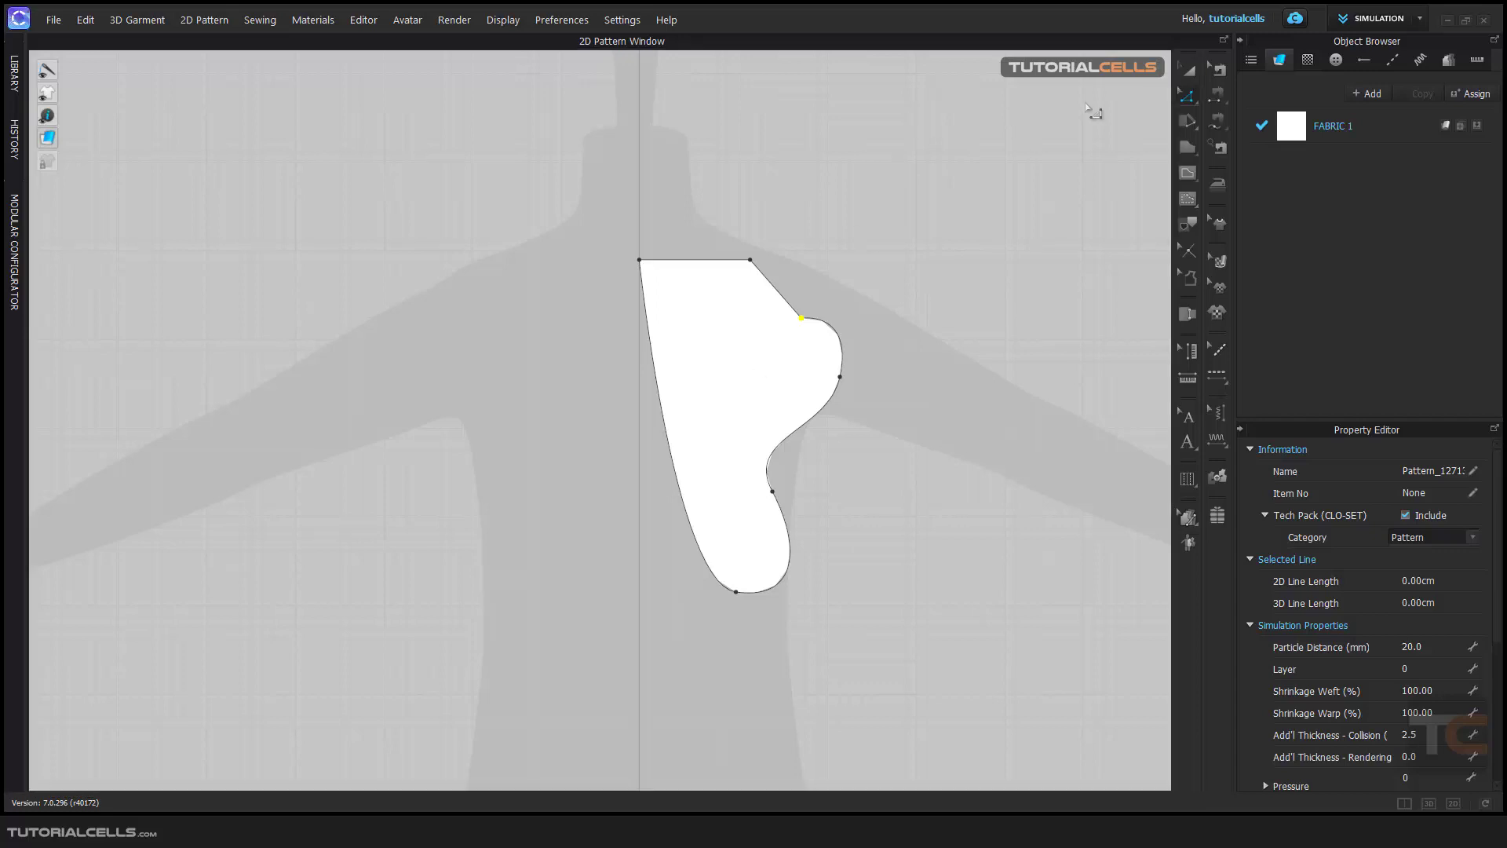
- Move the curved pattern piece over the silhouette's left-hand arm and delete it
key(a)
drag(737, 353, 388, 332)
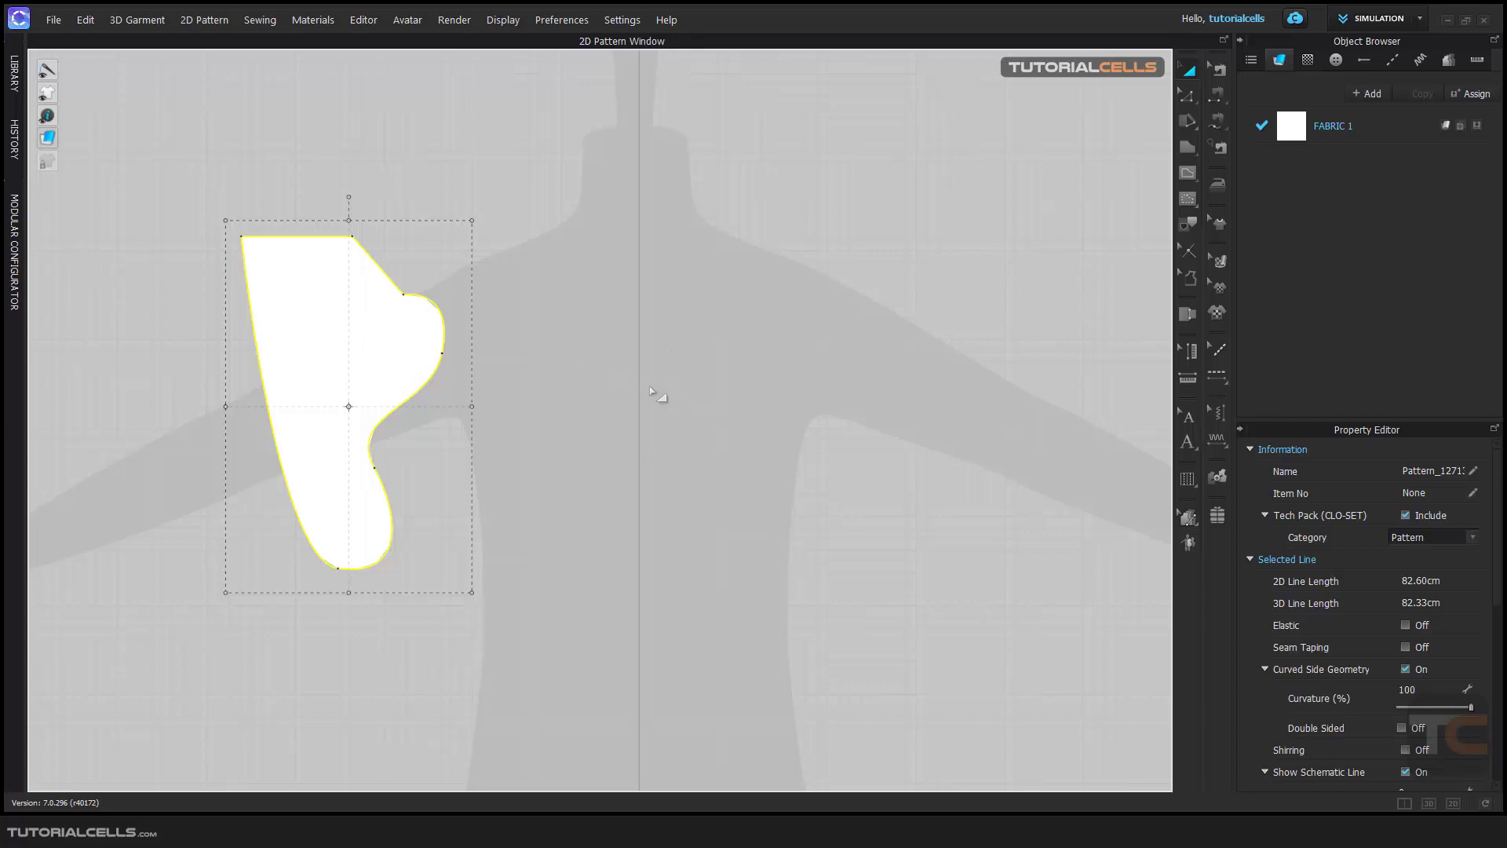
key(Delete)
- Draw a closed freehand-curved pattern over the right half of the silhouette's chest, starting and ending at the neck-shoulder point
scroll(695, 282, up, 2)
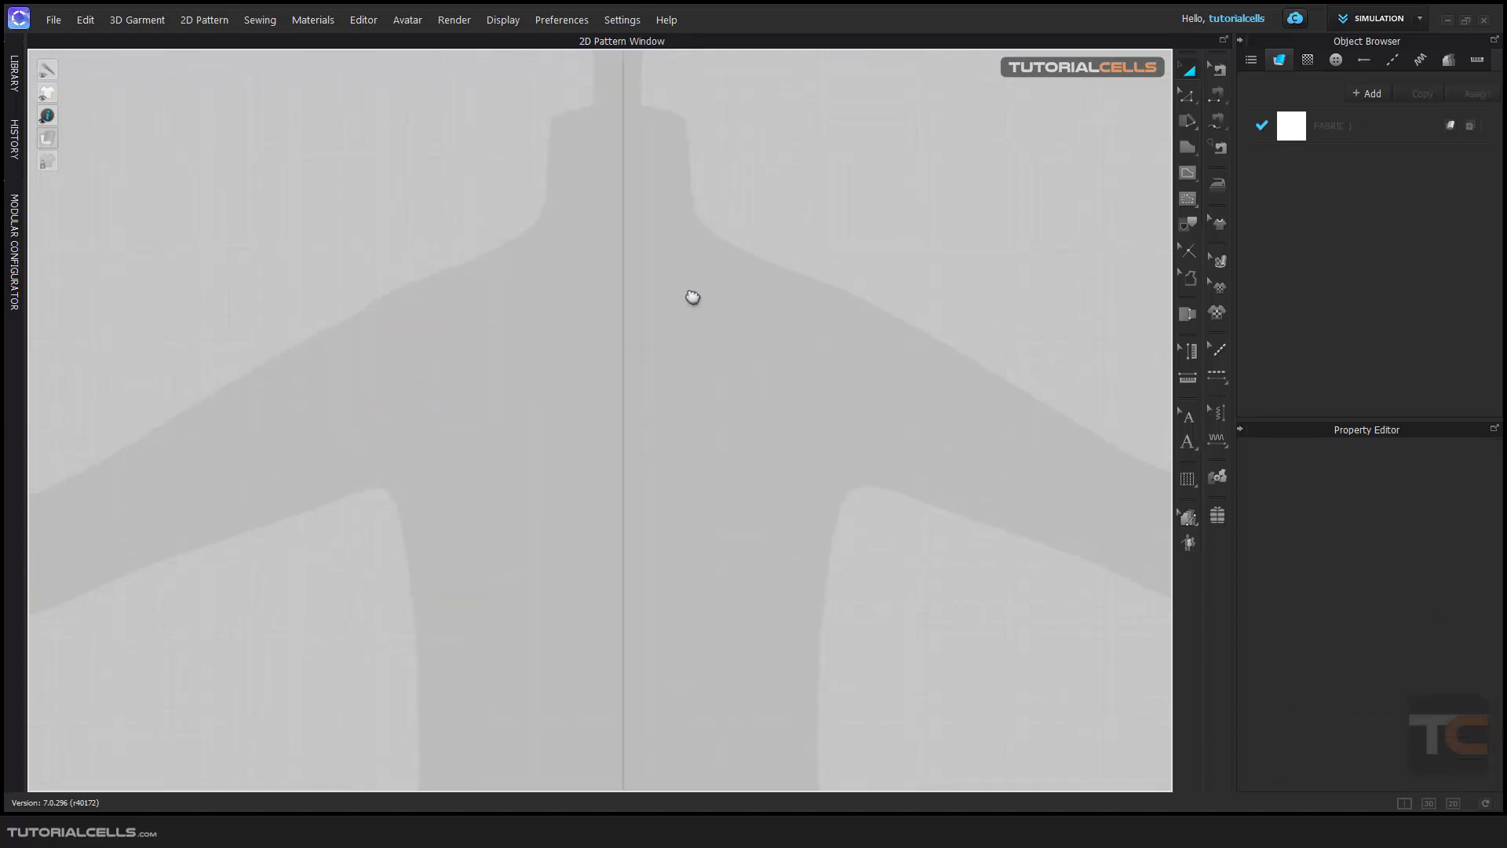
click(1186, 153)
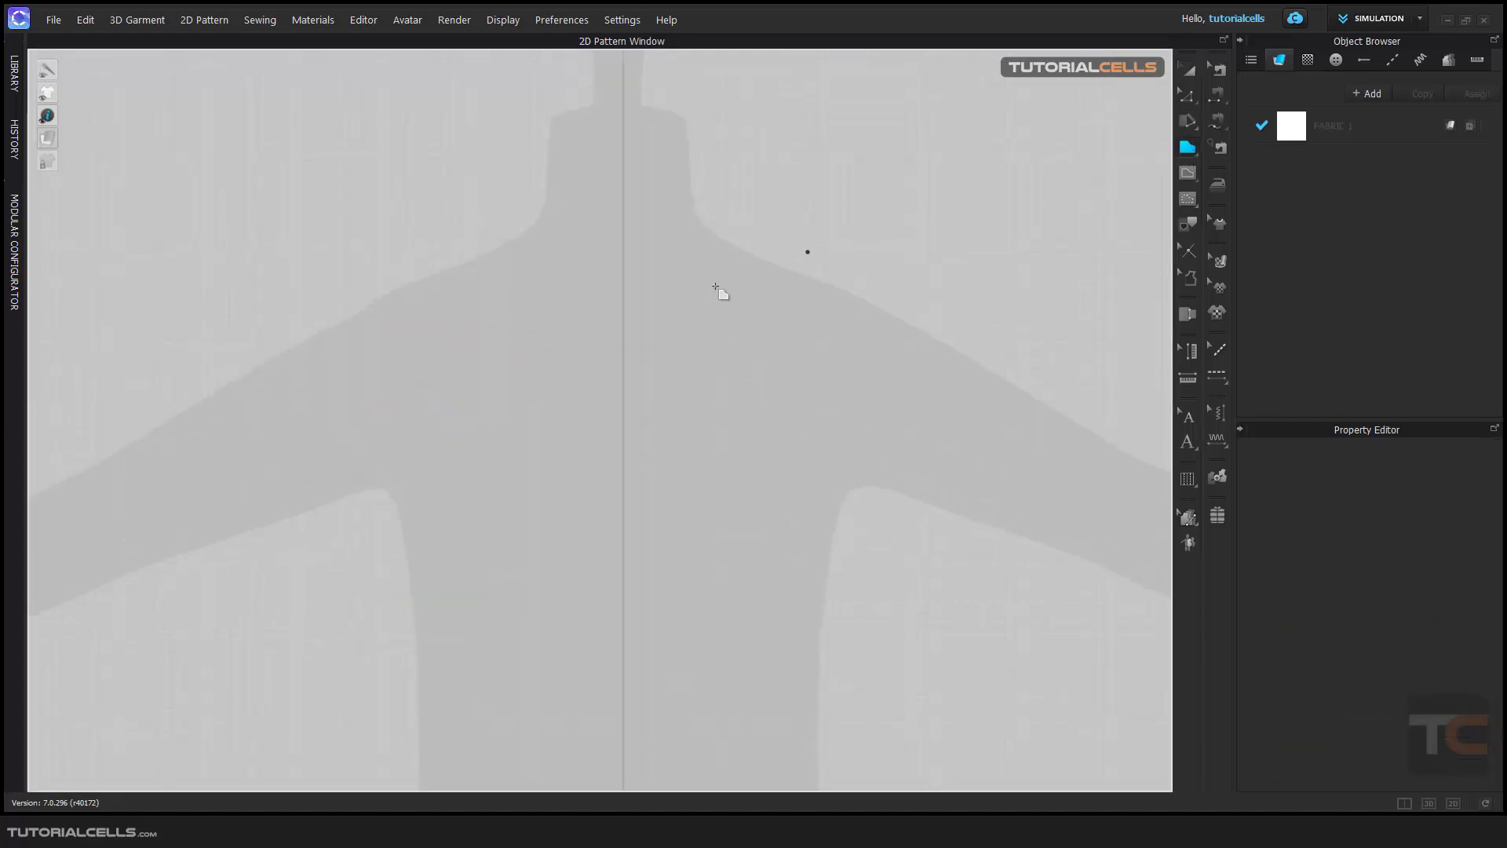
click(738, 248)
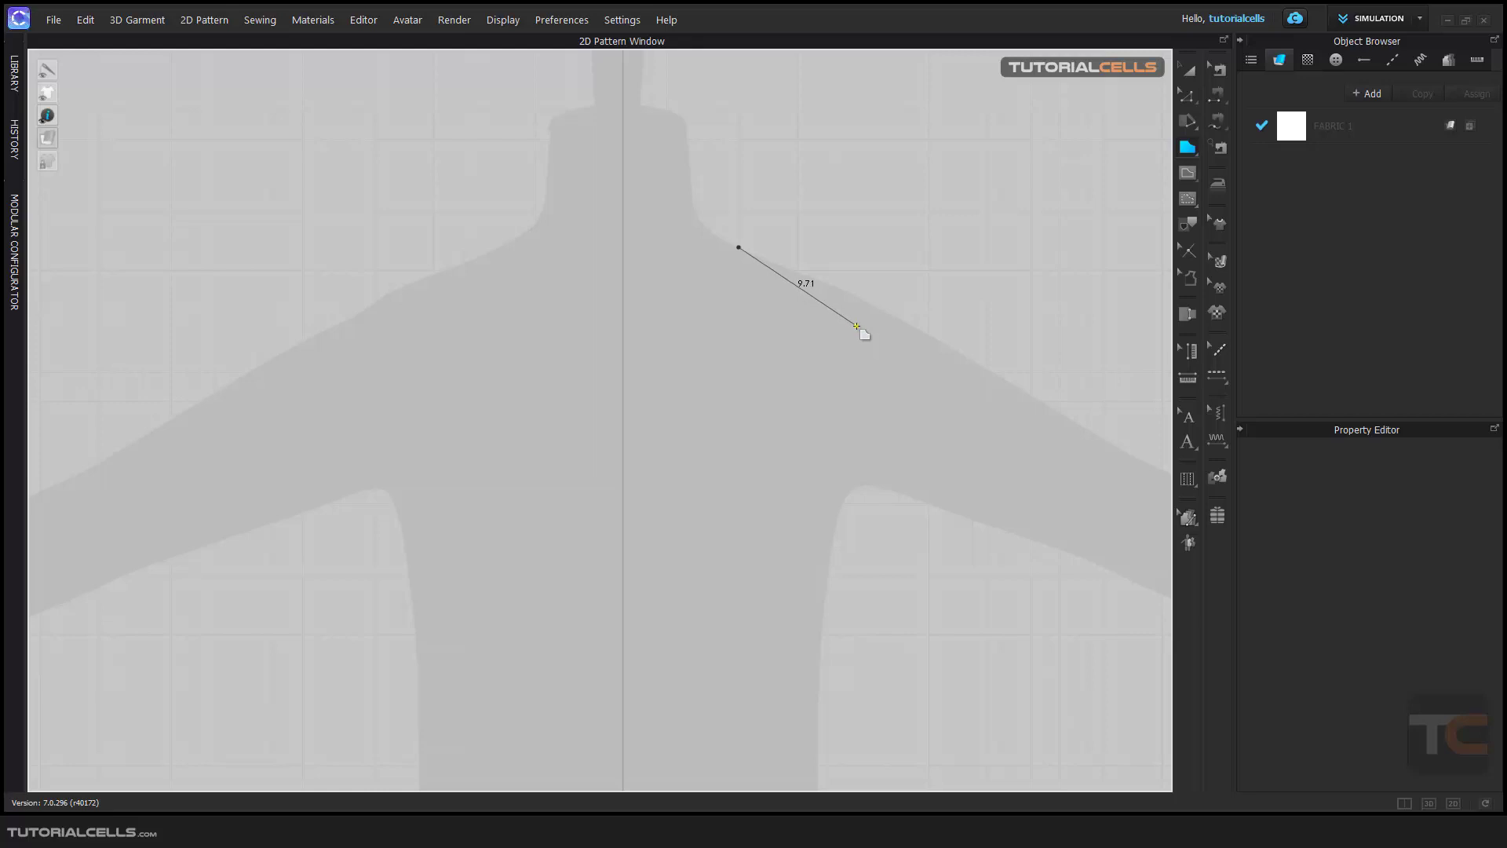
mouse_move(857, 326)
mouse_down()
mouse_move(814, 461)
mouse_move(827, 488)
mouse_move(715, 480)
mouse_move(736, 415)
mouse_move(683, 401)
mouse_move(655, 435)
mouse_move(620, 400)
mouse_move(636, 368)
mouse_move(697, 348)
mouse_move(659, 298)
mouse_move(714, 302)
mouse_move(683, 302)
mouse_move(740, 252)
mouse_up()
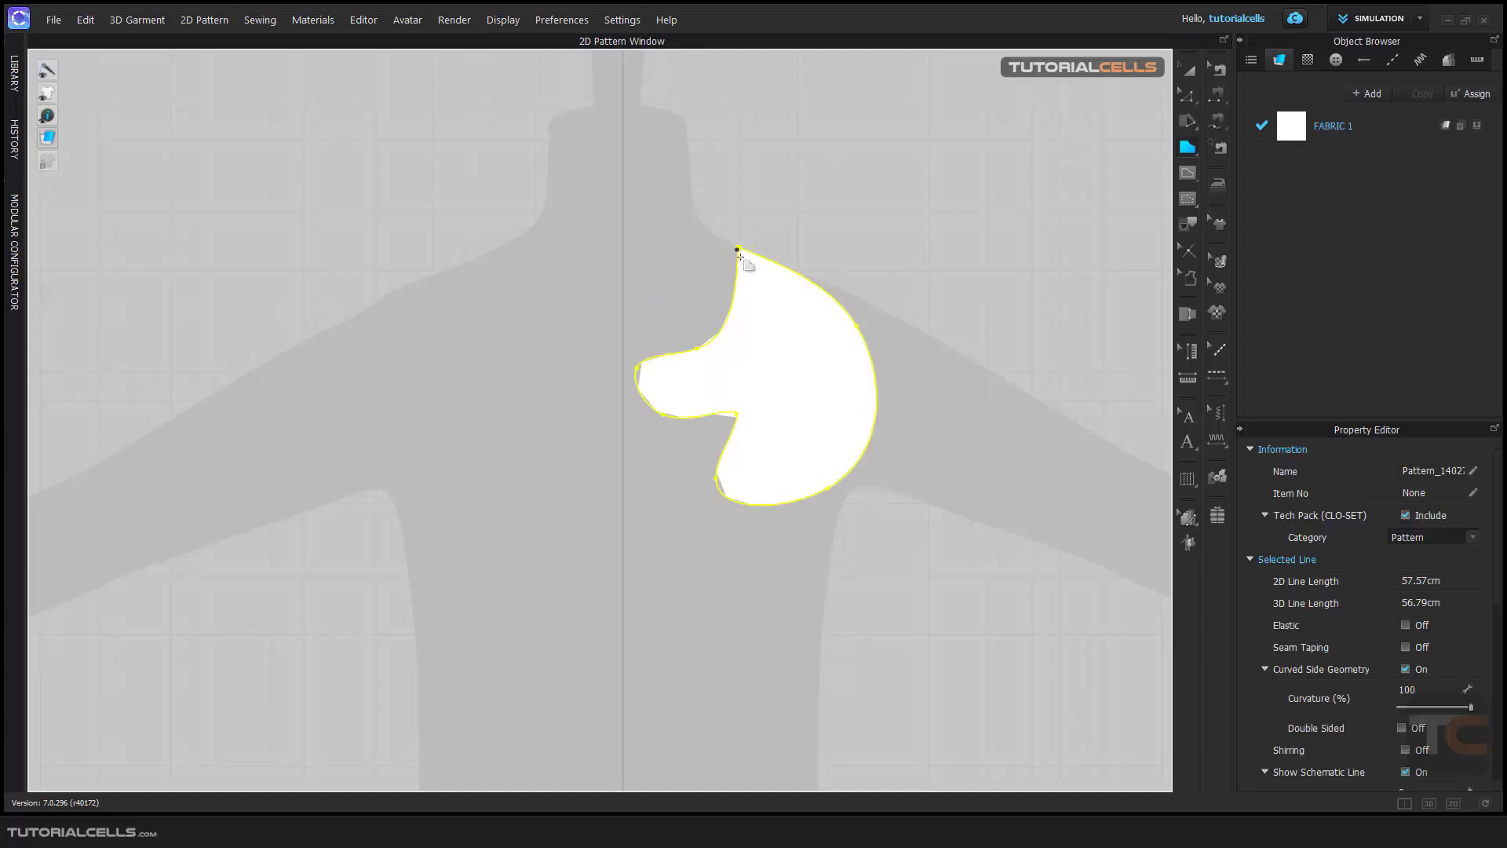
- Deselect the freehand pattern with Edit Pattern and activate the Edit Curve Point tool
click(1189, 96)
click(1015, 180)
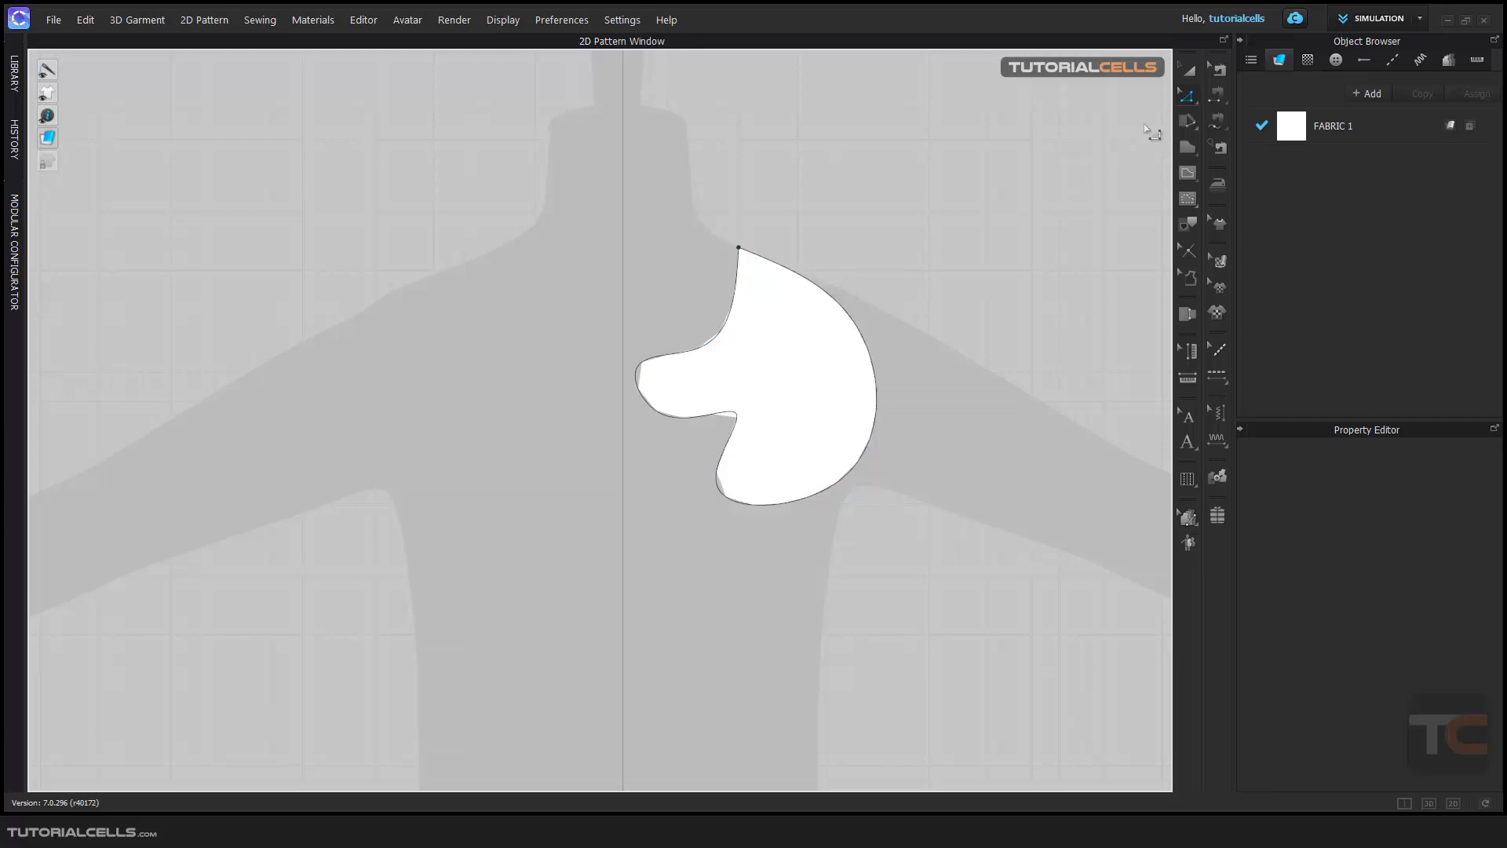
click(1187, 95)
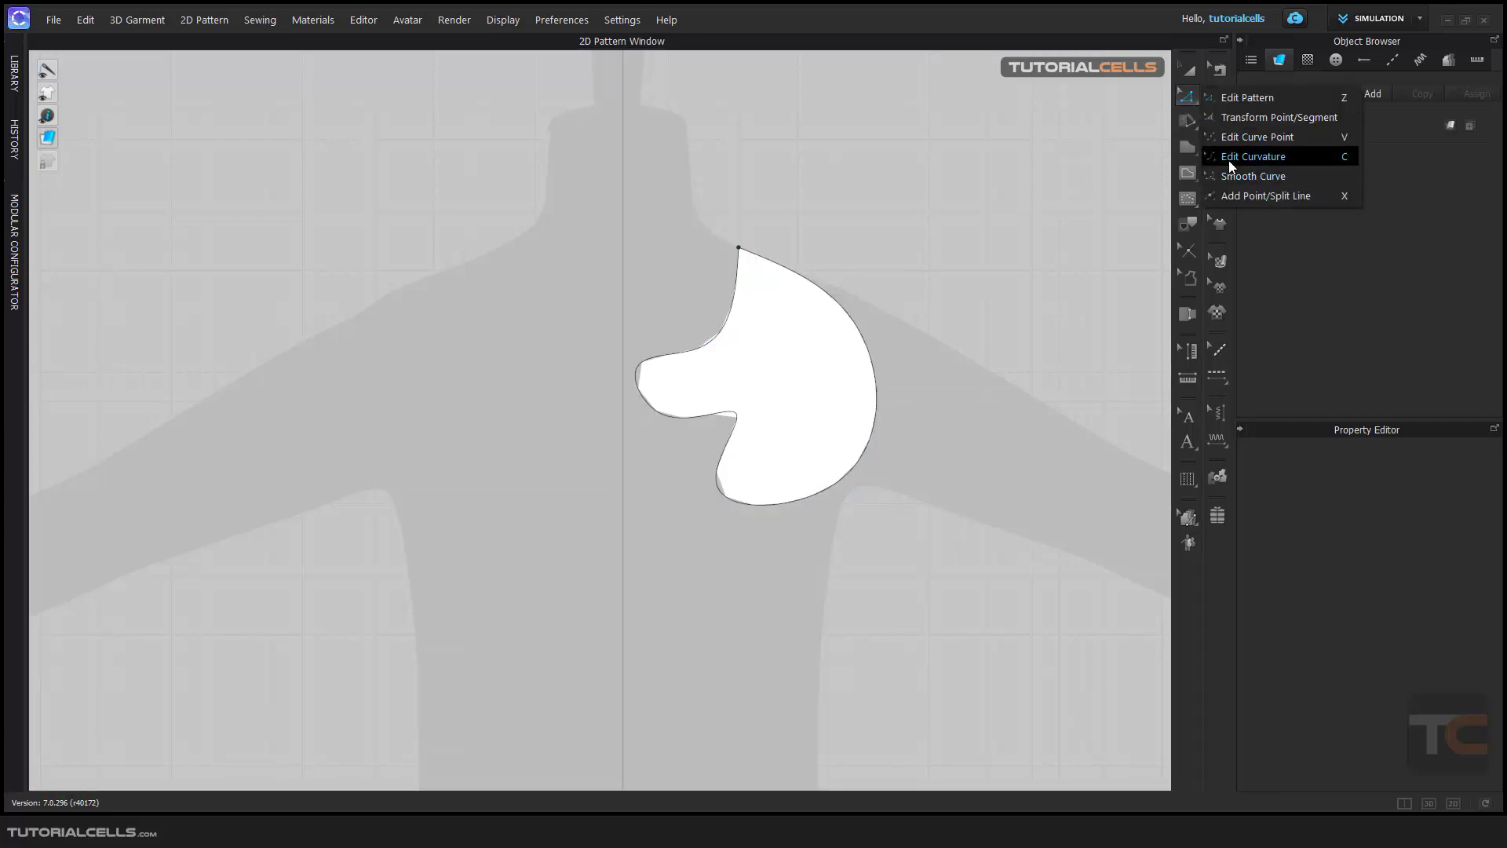
click(1254, 135)
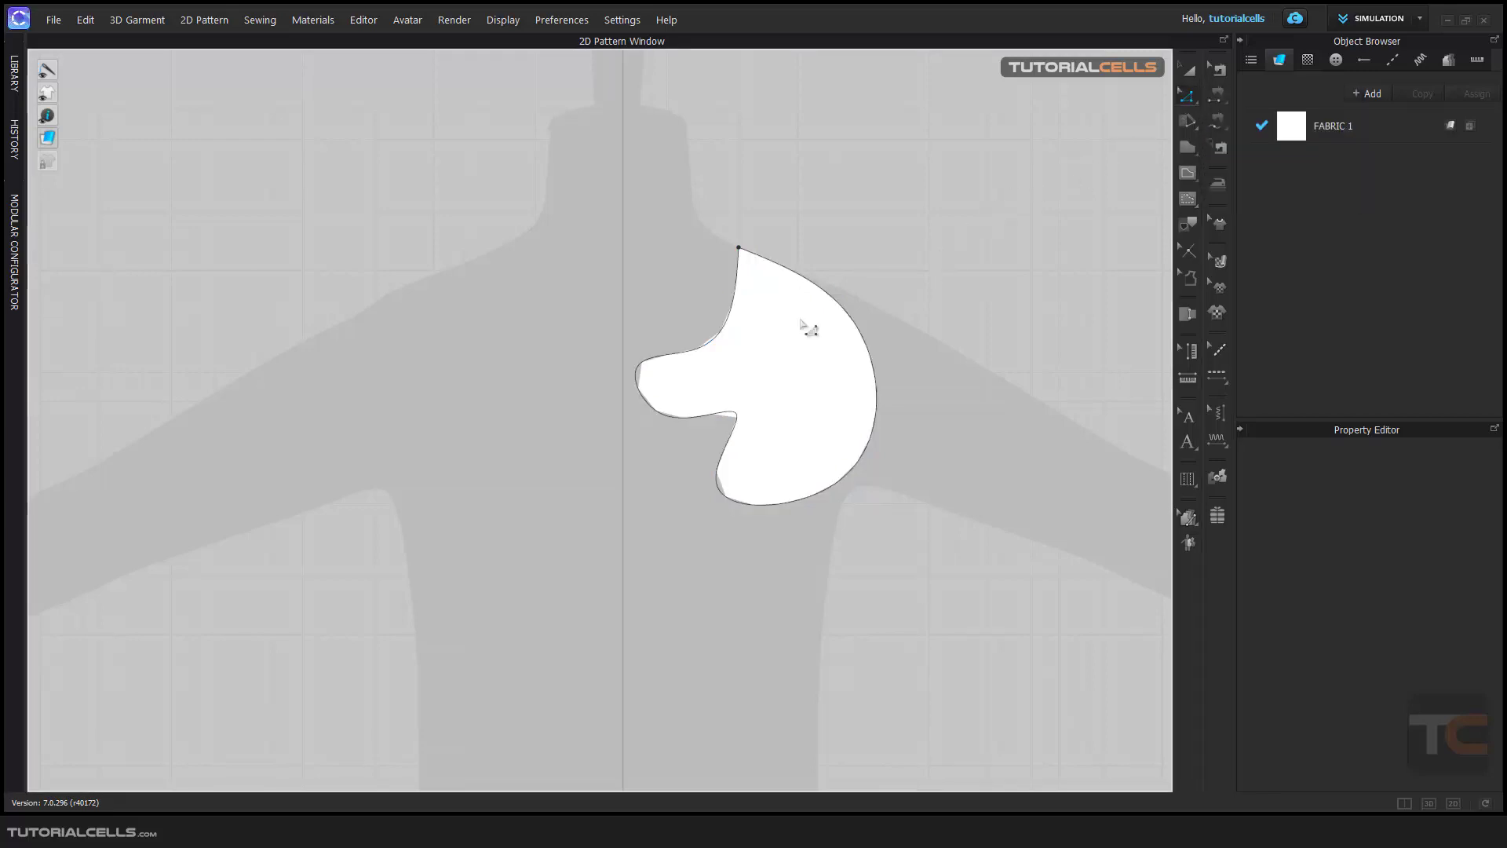
- Select the freehand-curved pattern and delete it
key(a)
click(798, 349)
key(Delete)
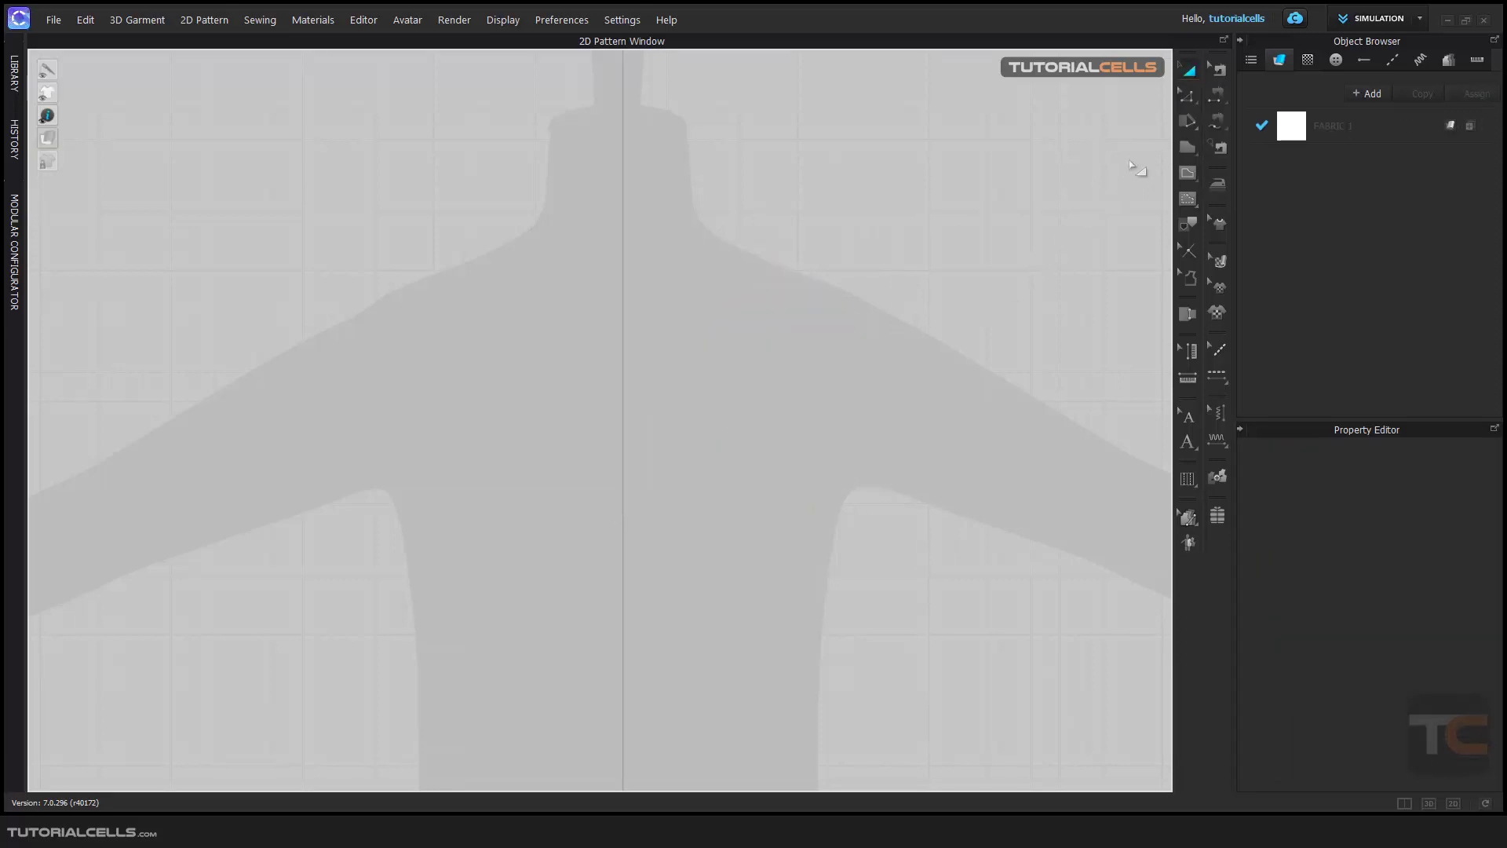
- Start a new polygon on the centre line with two curved segments of about 12 and 9.4 cm through a smooth shoulder point
click(1180, 142)
click(1225, 146)
click(622, 311)
drag(777, 255, 818, 297)
click(751, 380)
- Add a curved segment about 26.5 cm long through three curve points, ending at a corner point below them
ctrl+click(855, 433)
ctrl+click(756, 500)
ctrl+click(687, 478)
click(697, 533)
- Complete the polygon outline with straight segments of about 11.4, 9.4 and 8.4 cm and close it at the centre-line start point
click(860, 562)
click(751, 645)
click(647, 581)
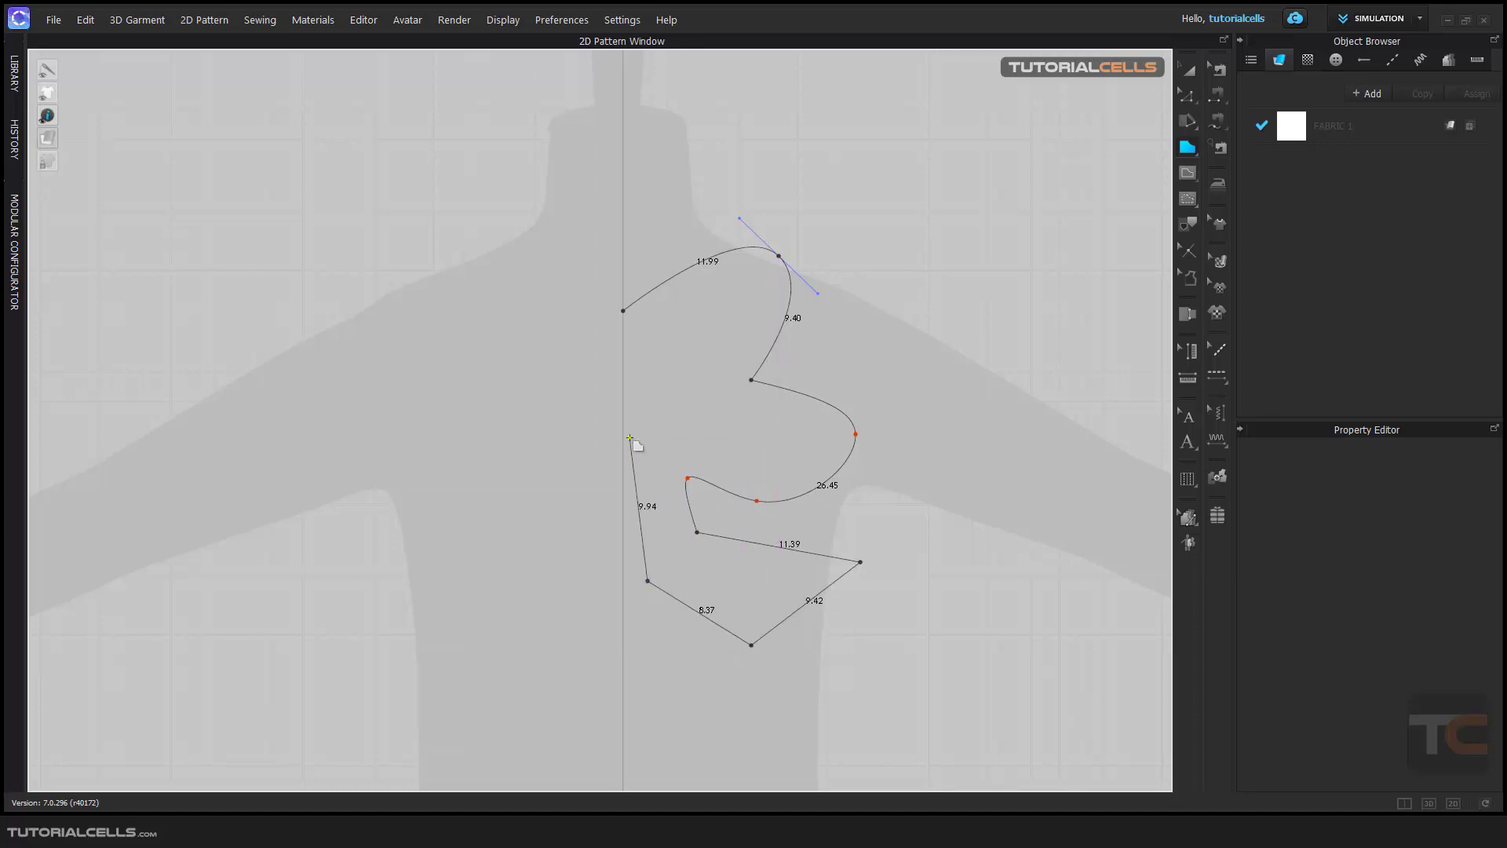
right_click(630, 437)
click(760, 476)
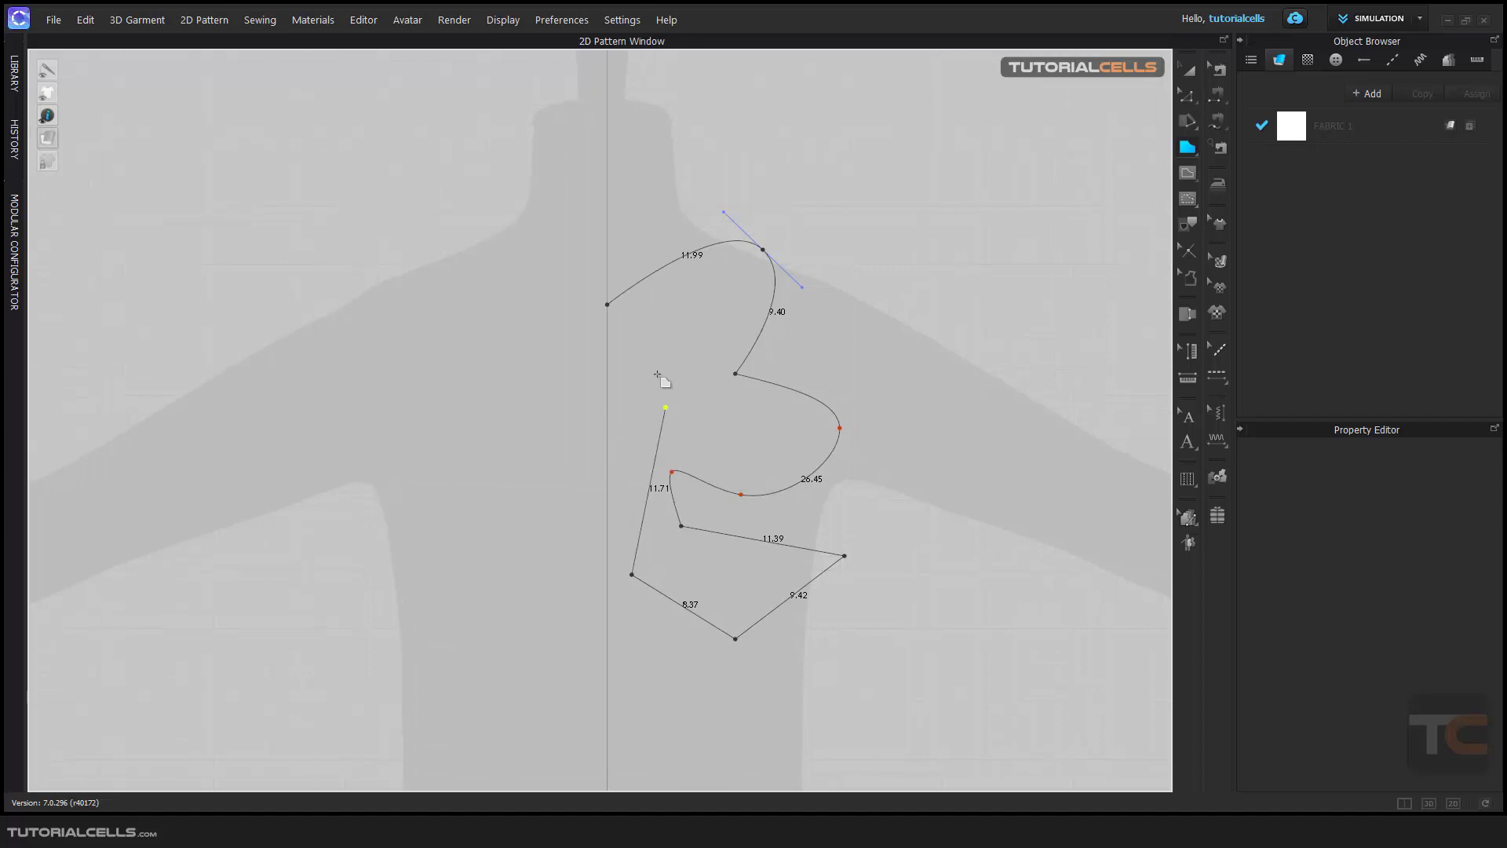
click(609, 305)
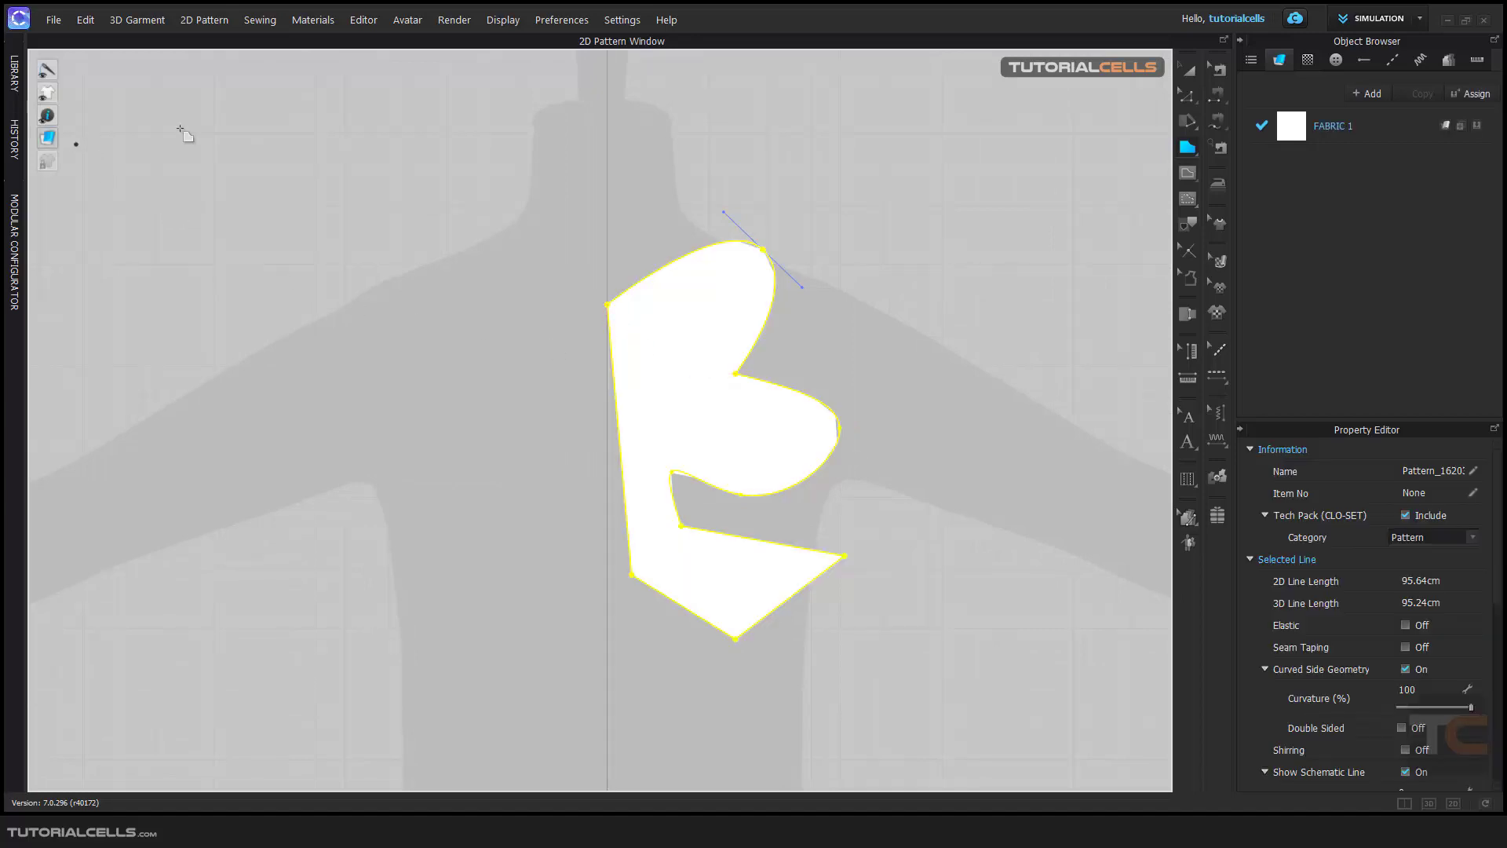
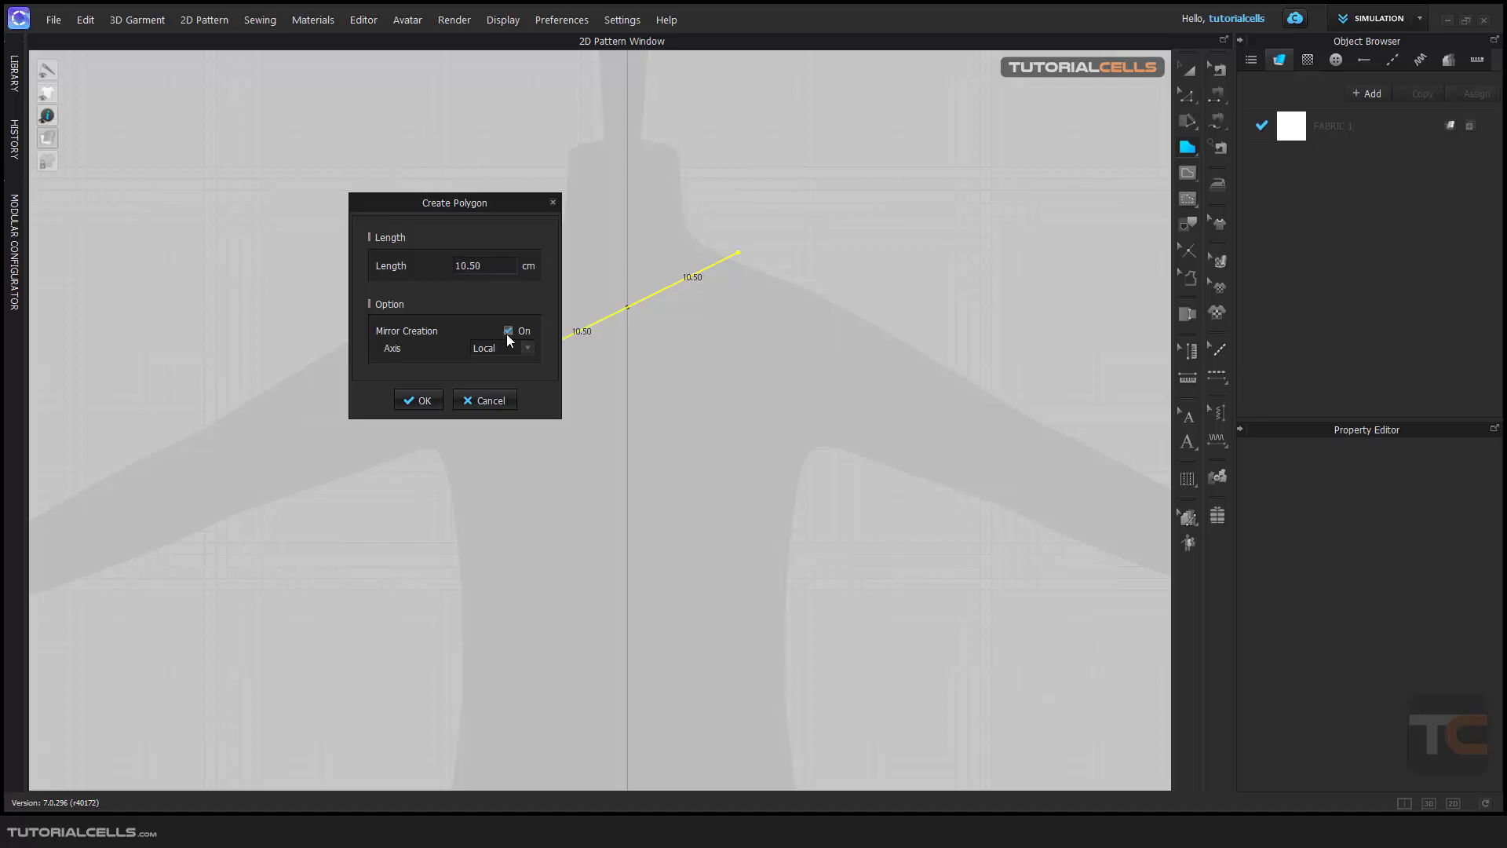
- With Mirror Creation on, compare the Y-Axis and X-Axis mirroring, then create the 10.50 cm neckline segment mirrored on the Y-Axis
drag(504, 206, 355, 242)
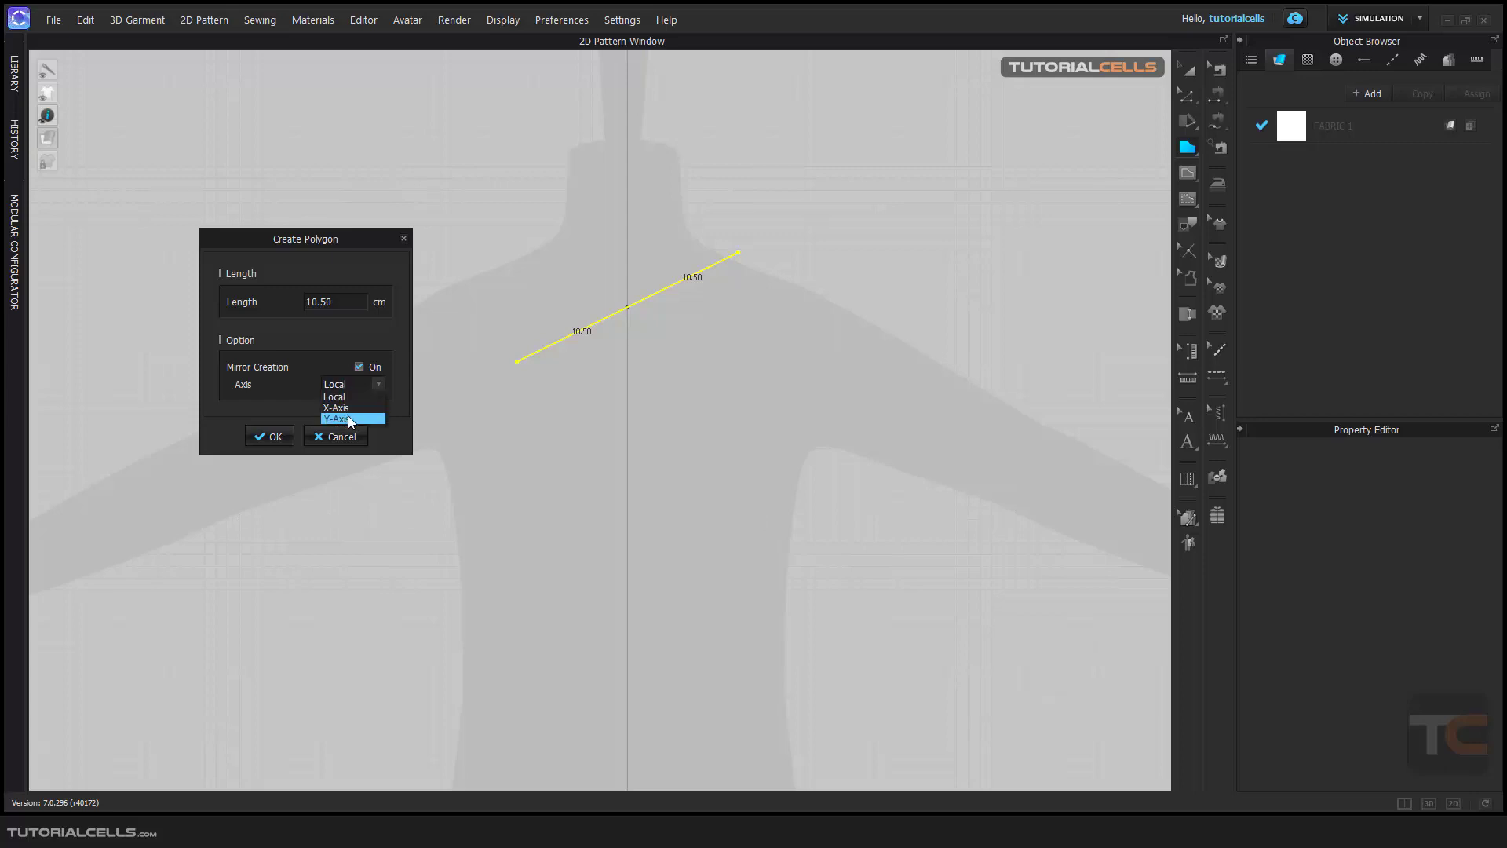
click(346, 418)
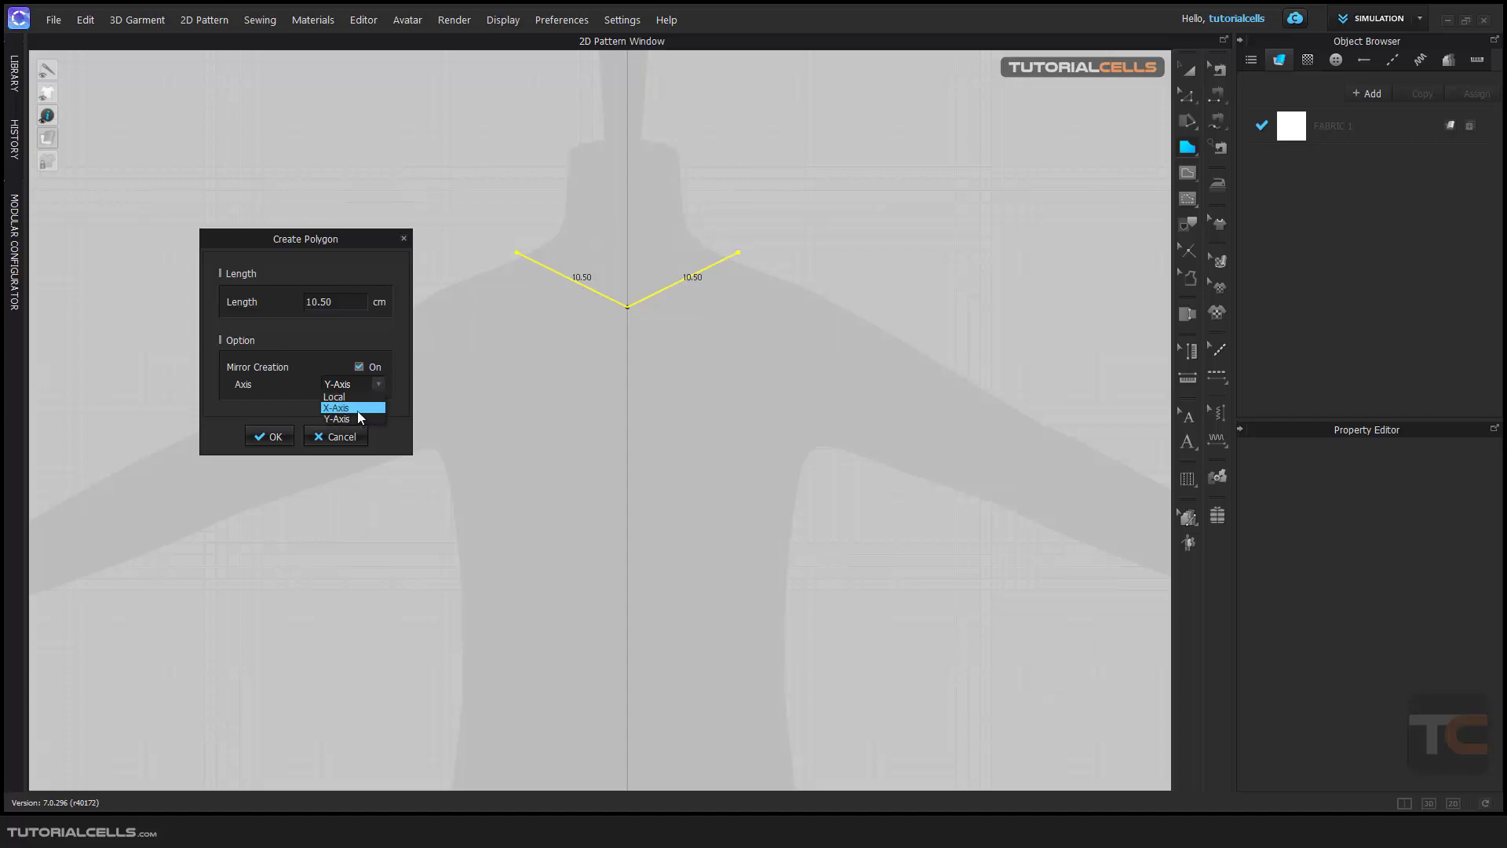
click(355, 408)
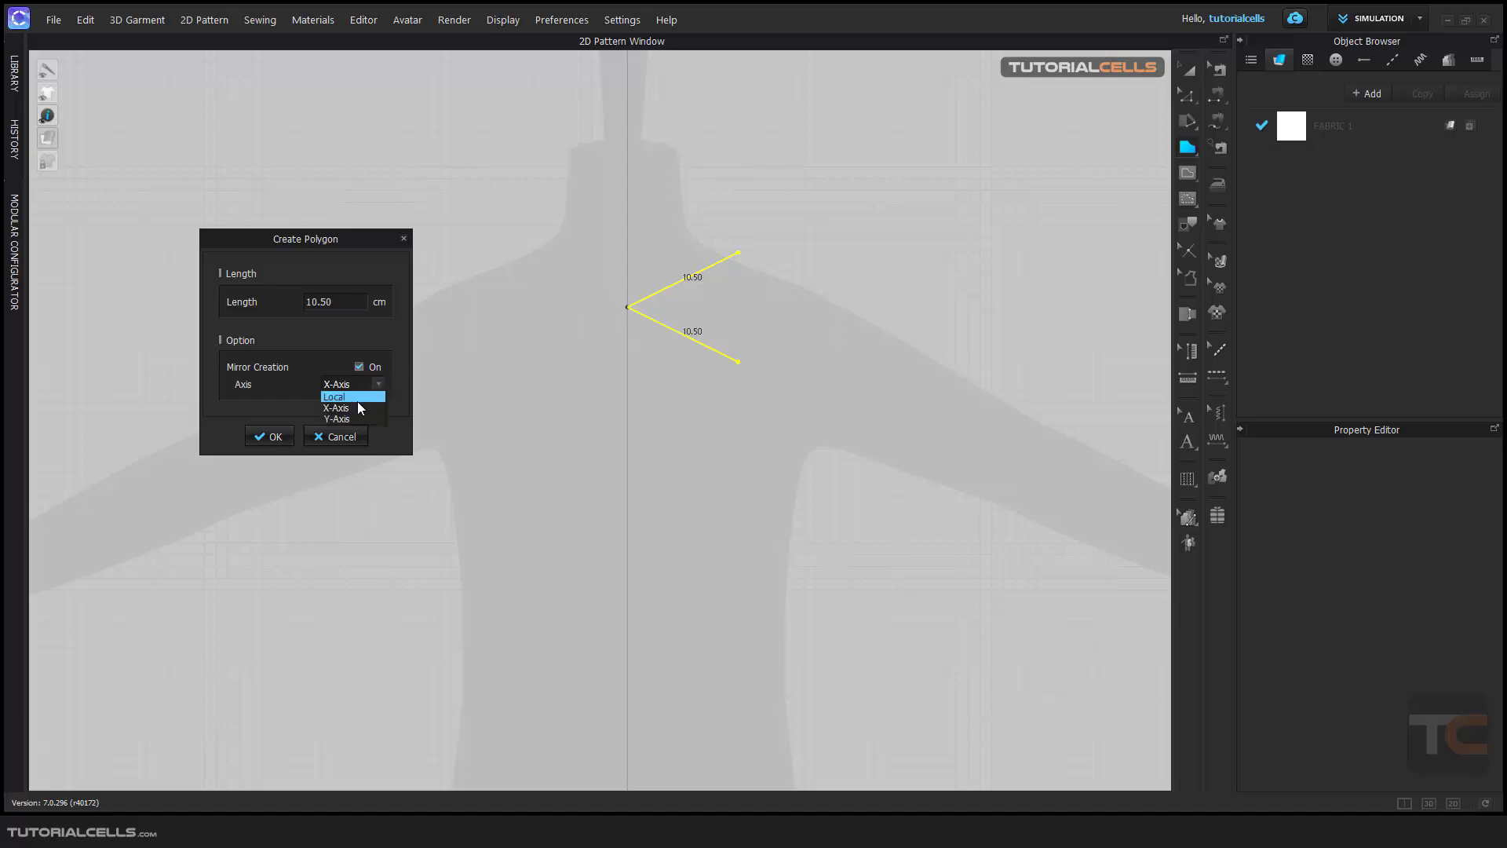
click(355, 418)
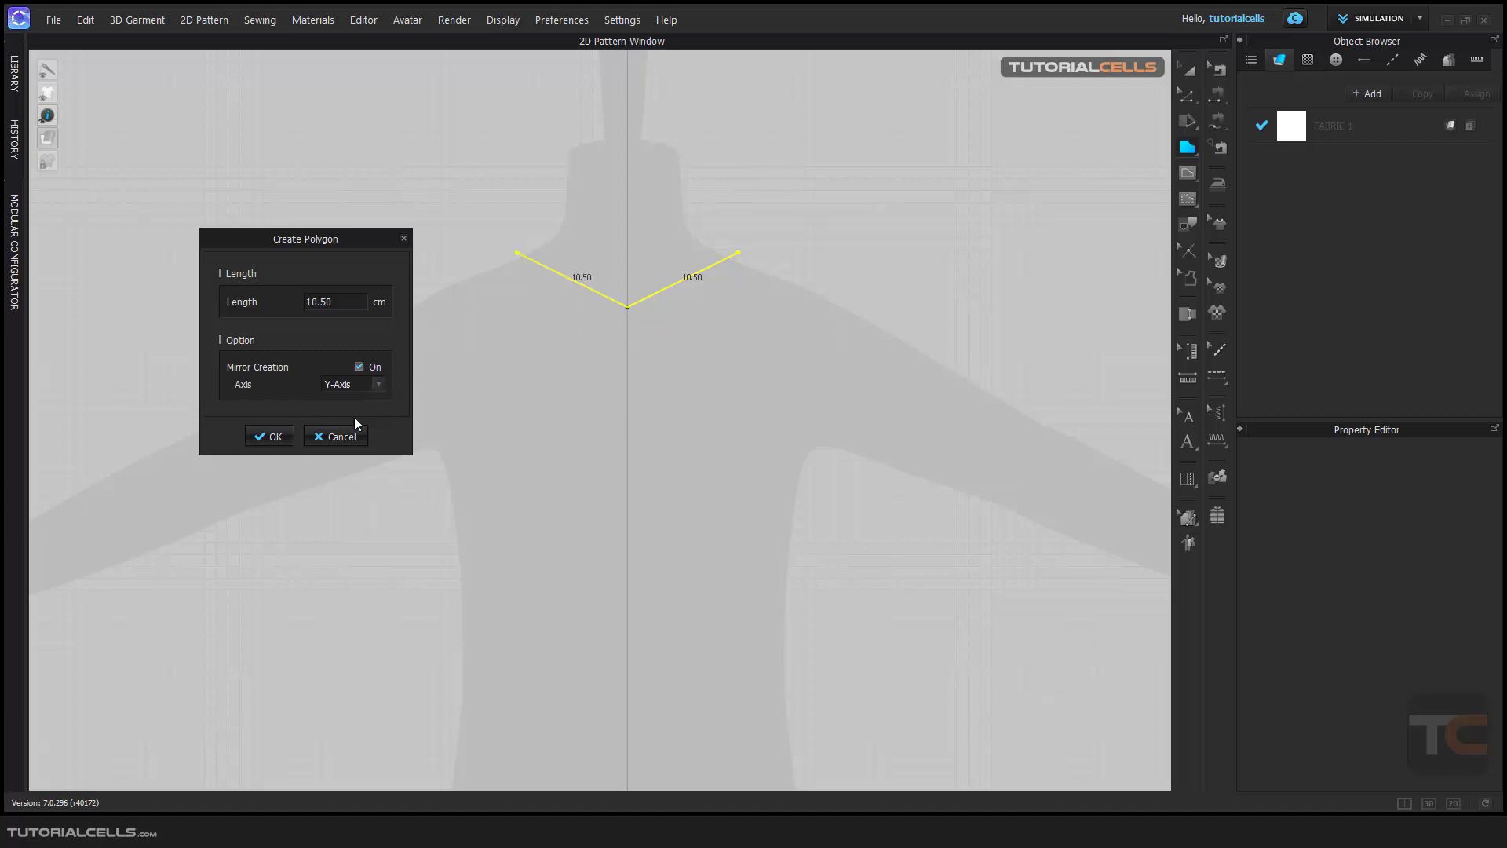
click(271, 436)
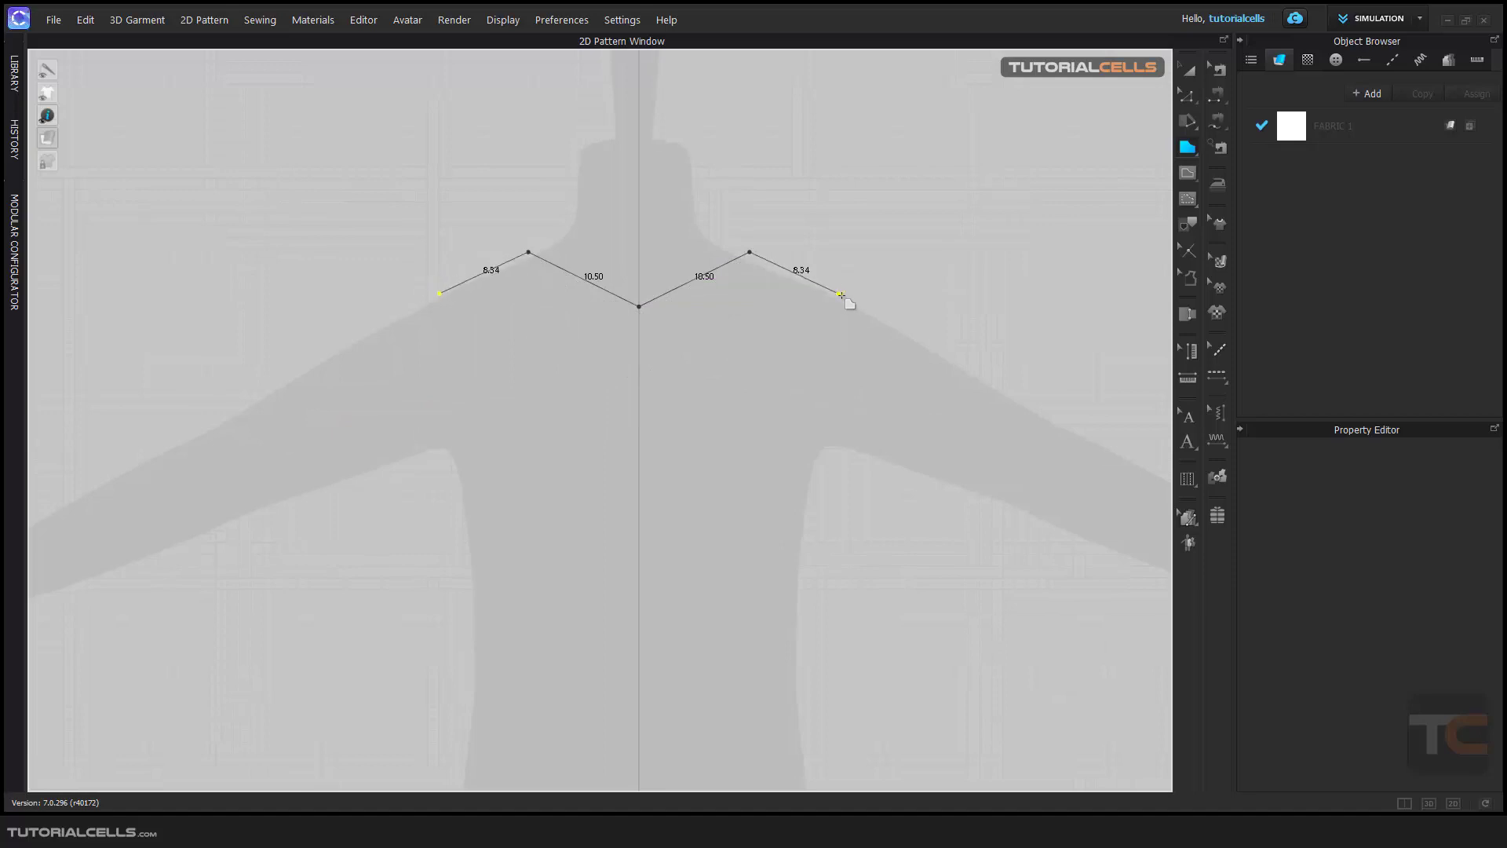
- Add mirrored shoulder, armhole and side segments of about 11.4, 16.8 and 42.3 cm and close the hem at the centre line
click(877, 292)
click(825, 484)
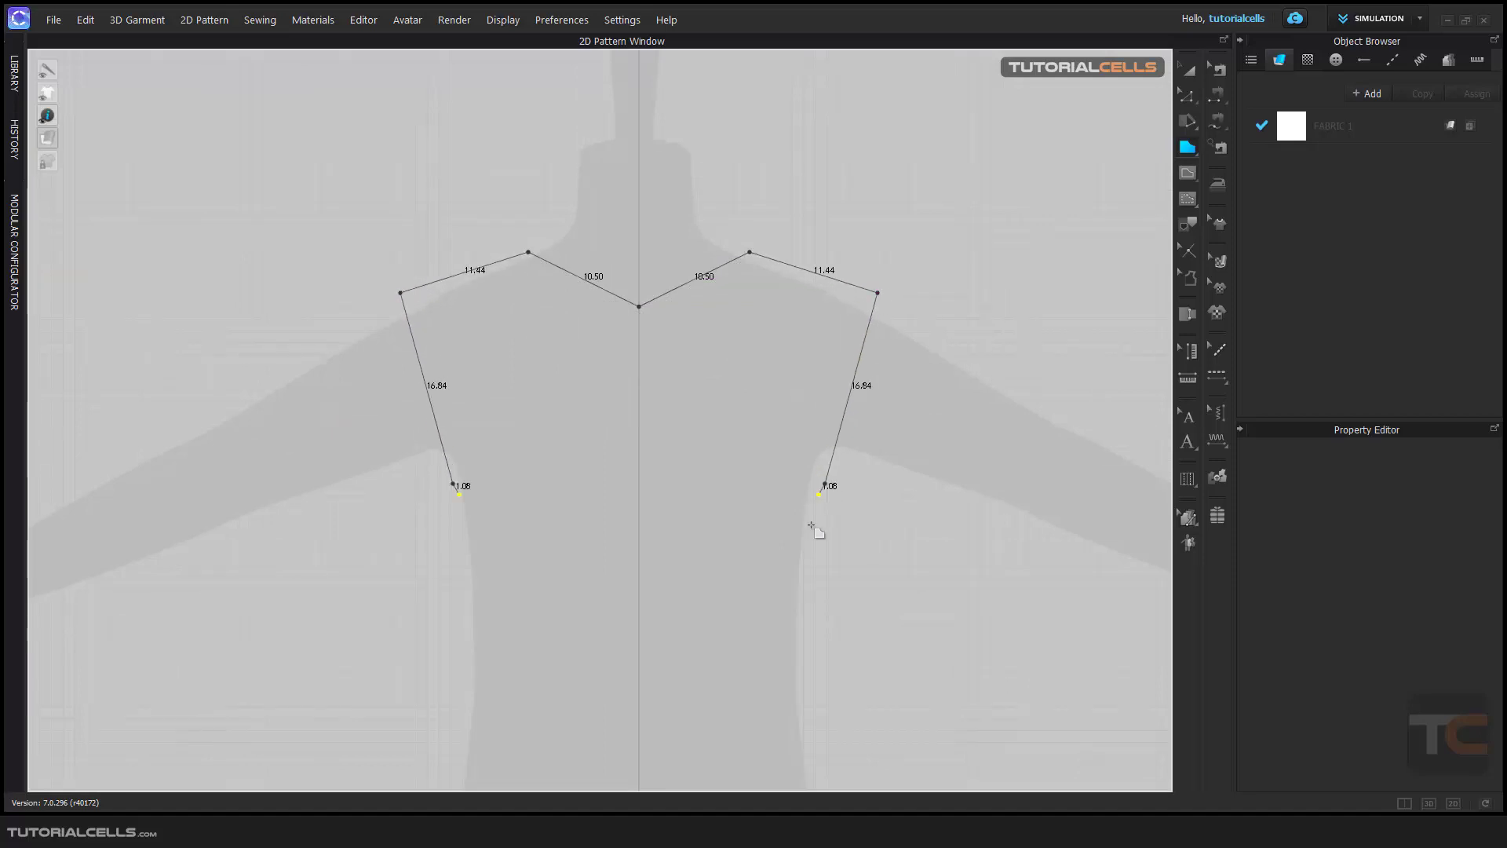
scroll(784, 487, down, 5)
click(786, 567)
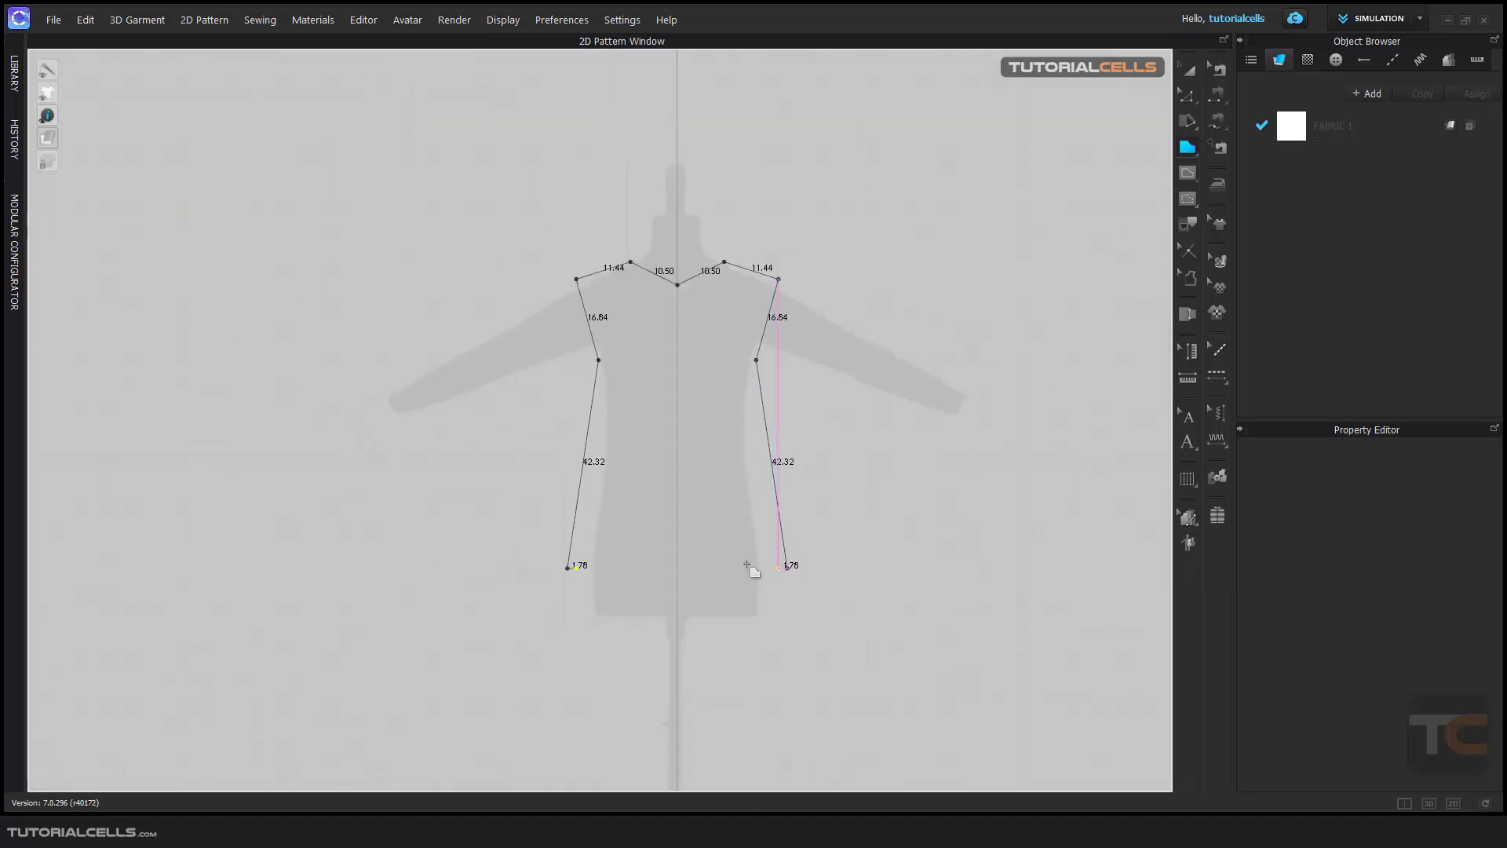
click(677, 566)
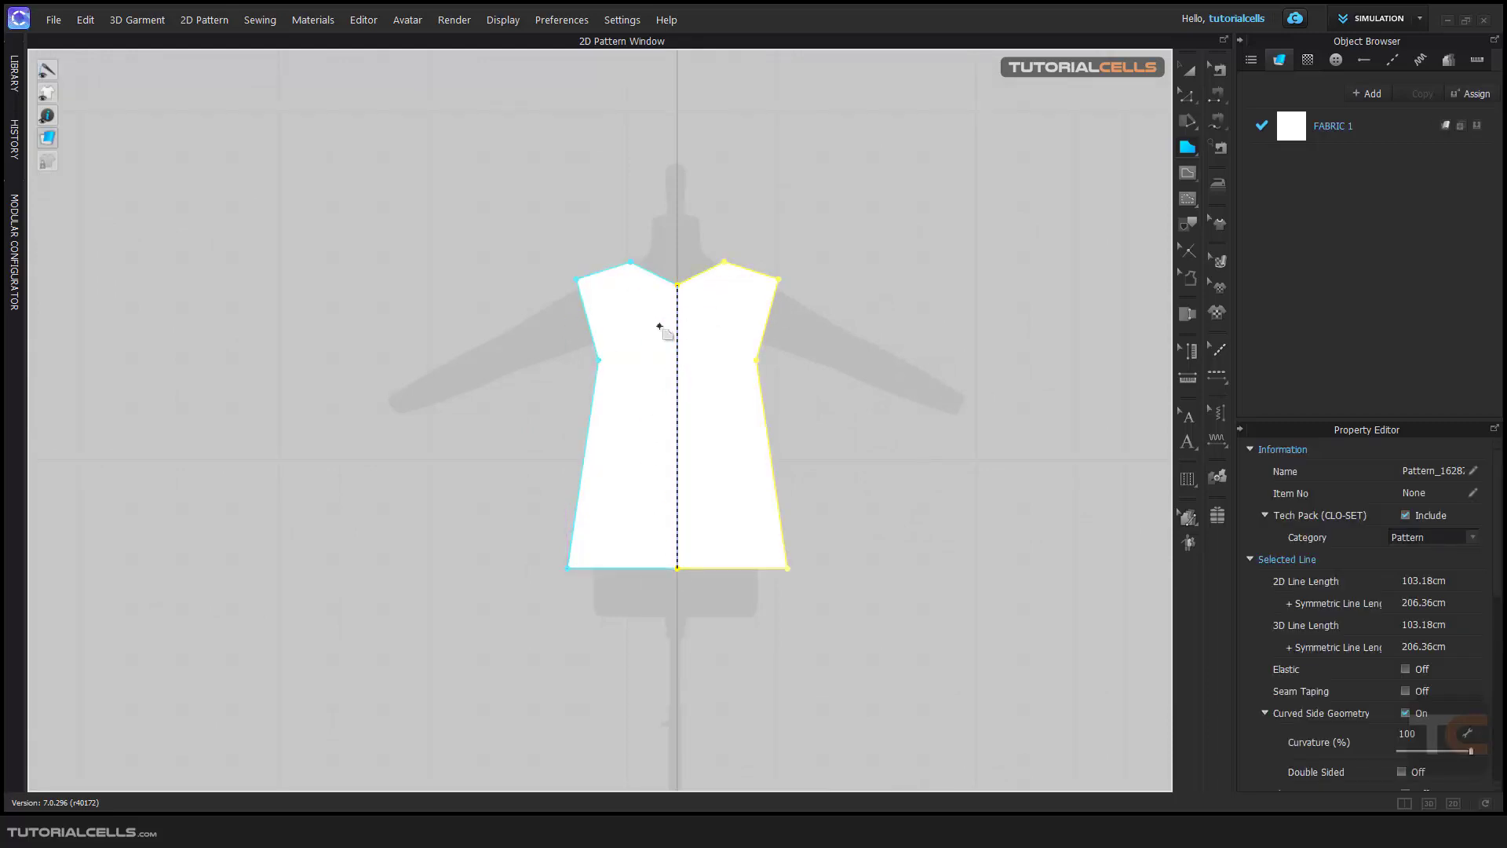
- Switch to the Transform Pattern tool and select the mirrored dress pattern
scroll(661, 322, up, 3)
key(a)
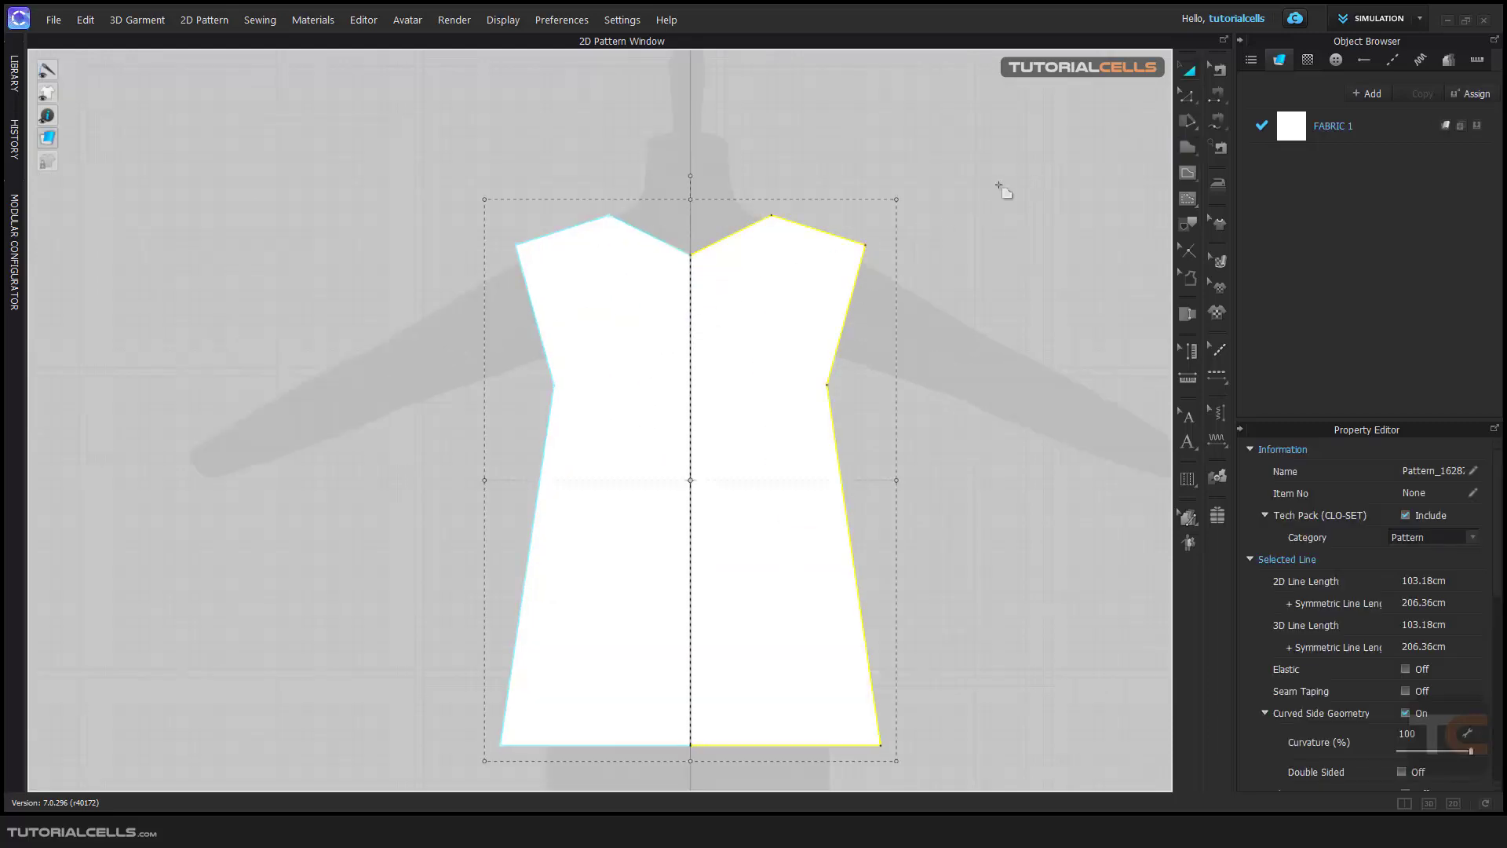
middle_drag(804, 296, 808, 229)
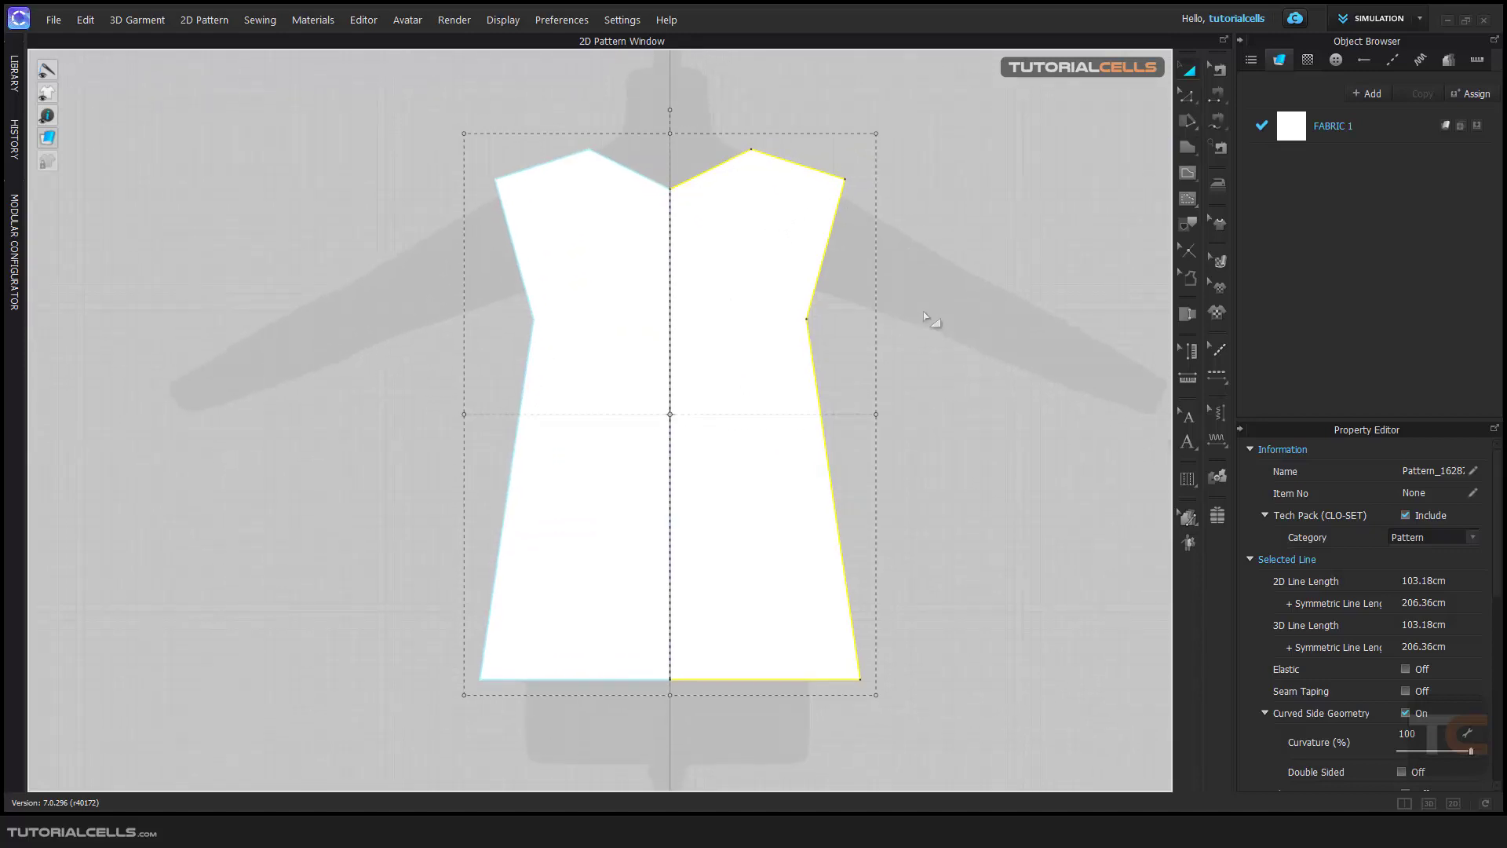
click(949, 284)
click(745, 287)
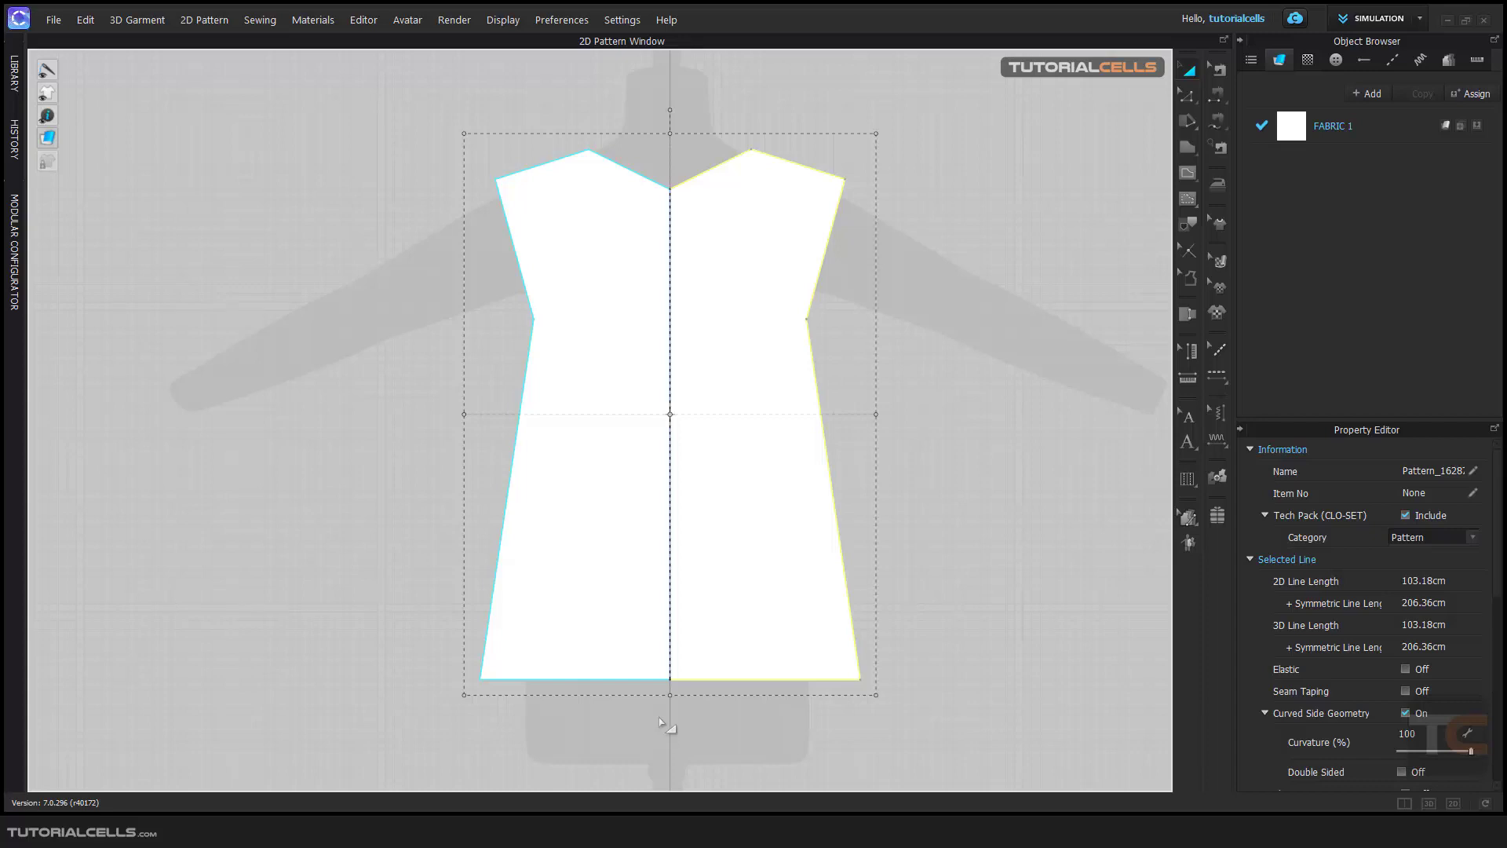
- With Edit Pattern, move the mirrored shoulder tips outward and down and the neck-shoulder points toward the centre line
click(1188, 96)
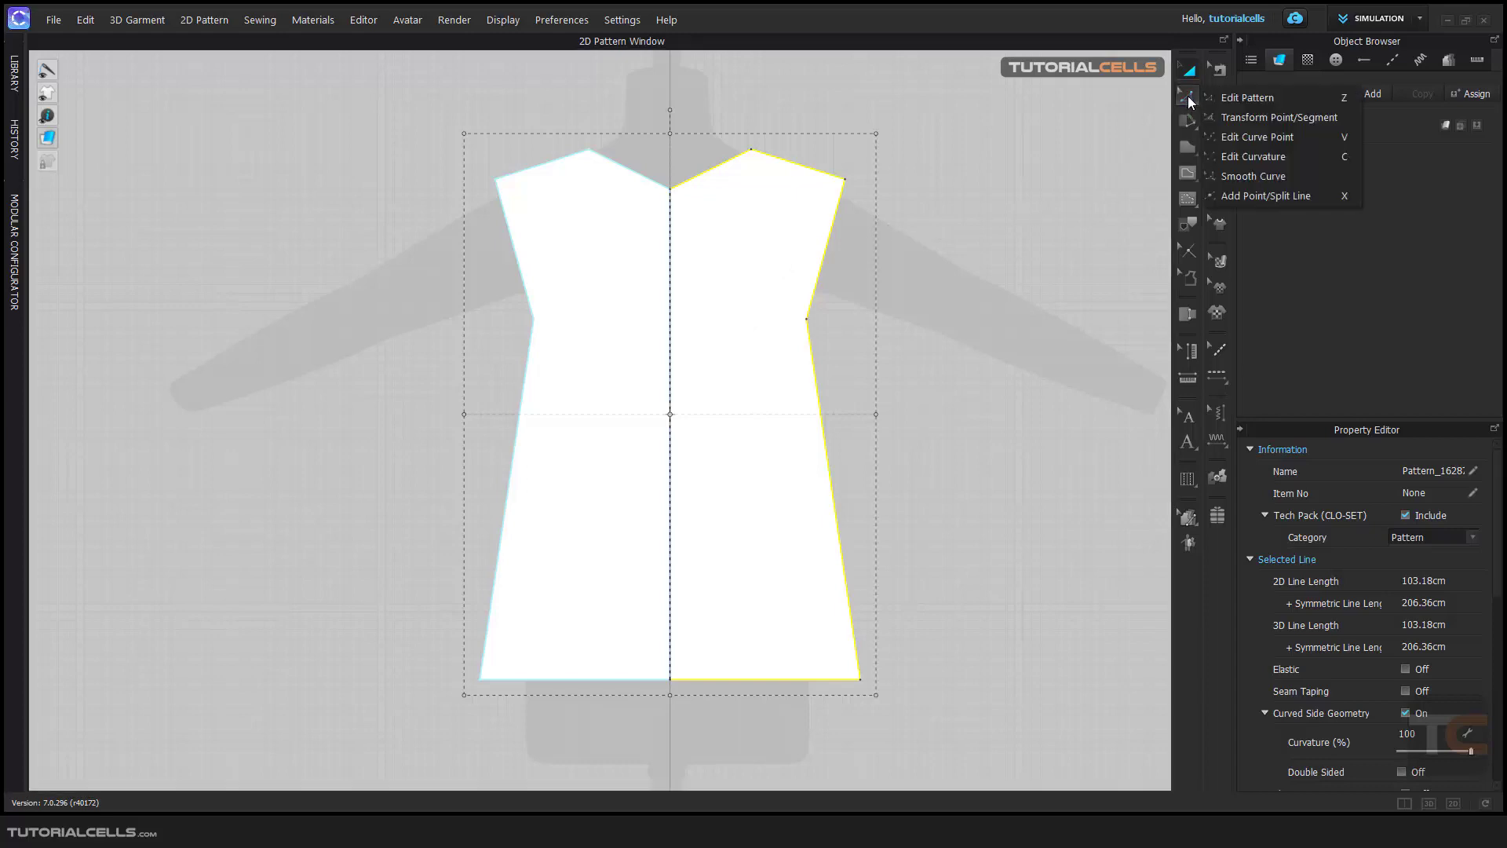
click(1240, 96)
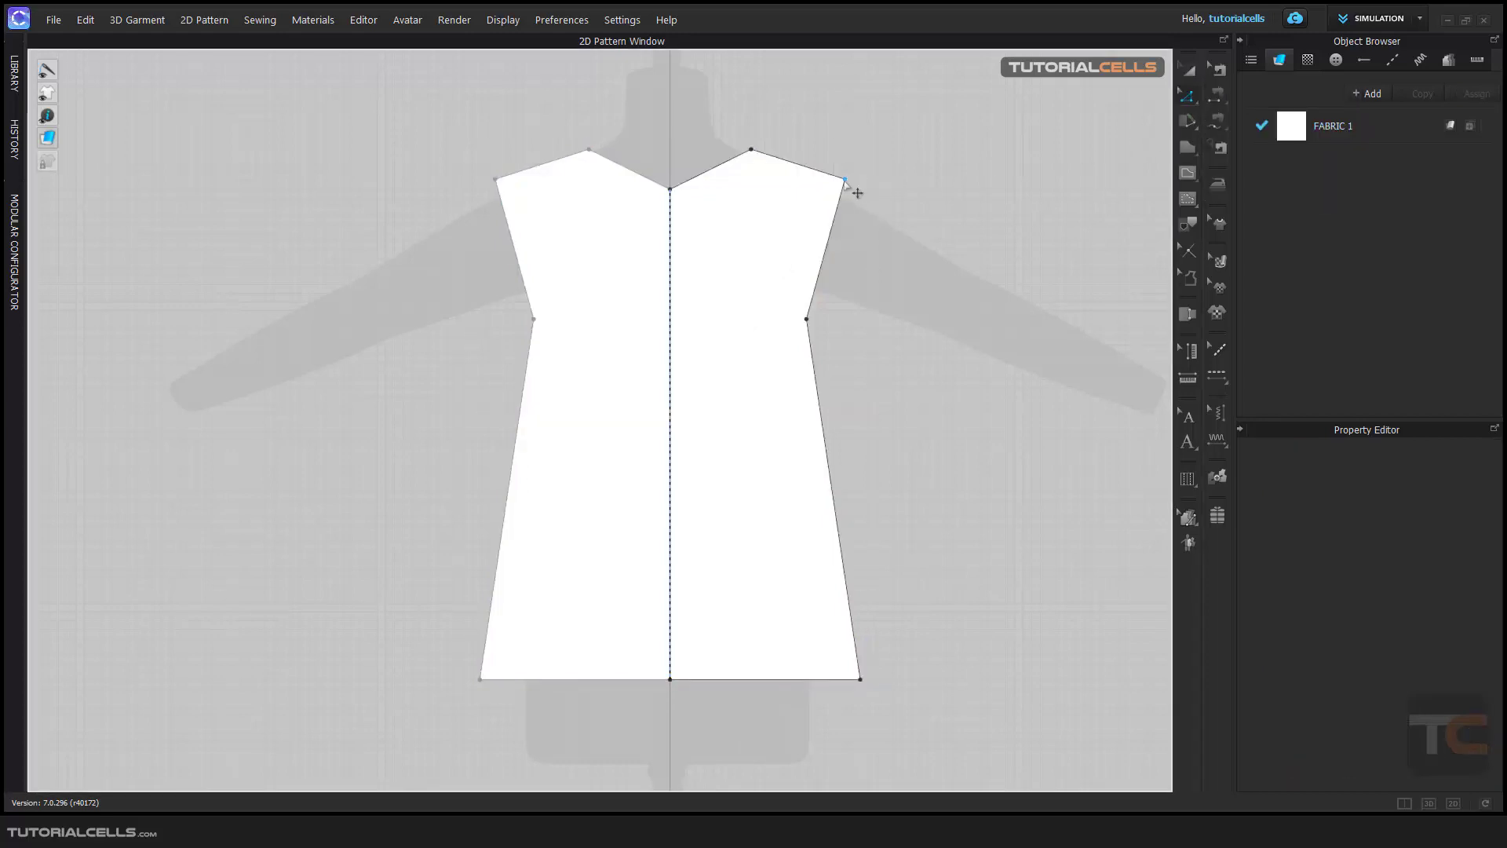
mouse_move(855, 192)
mouse_down()
mouse_move(874, 174)
mouse_move(882, 188)
mouse_up()
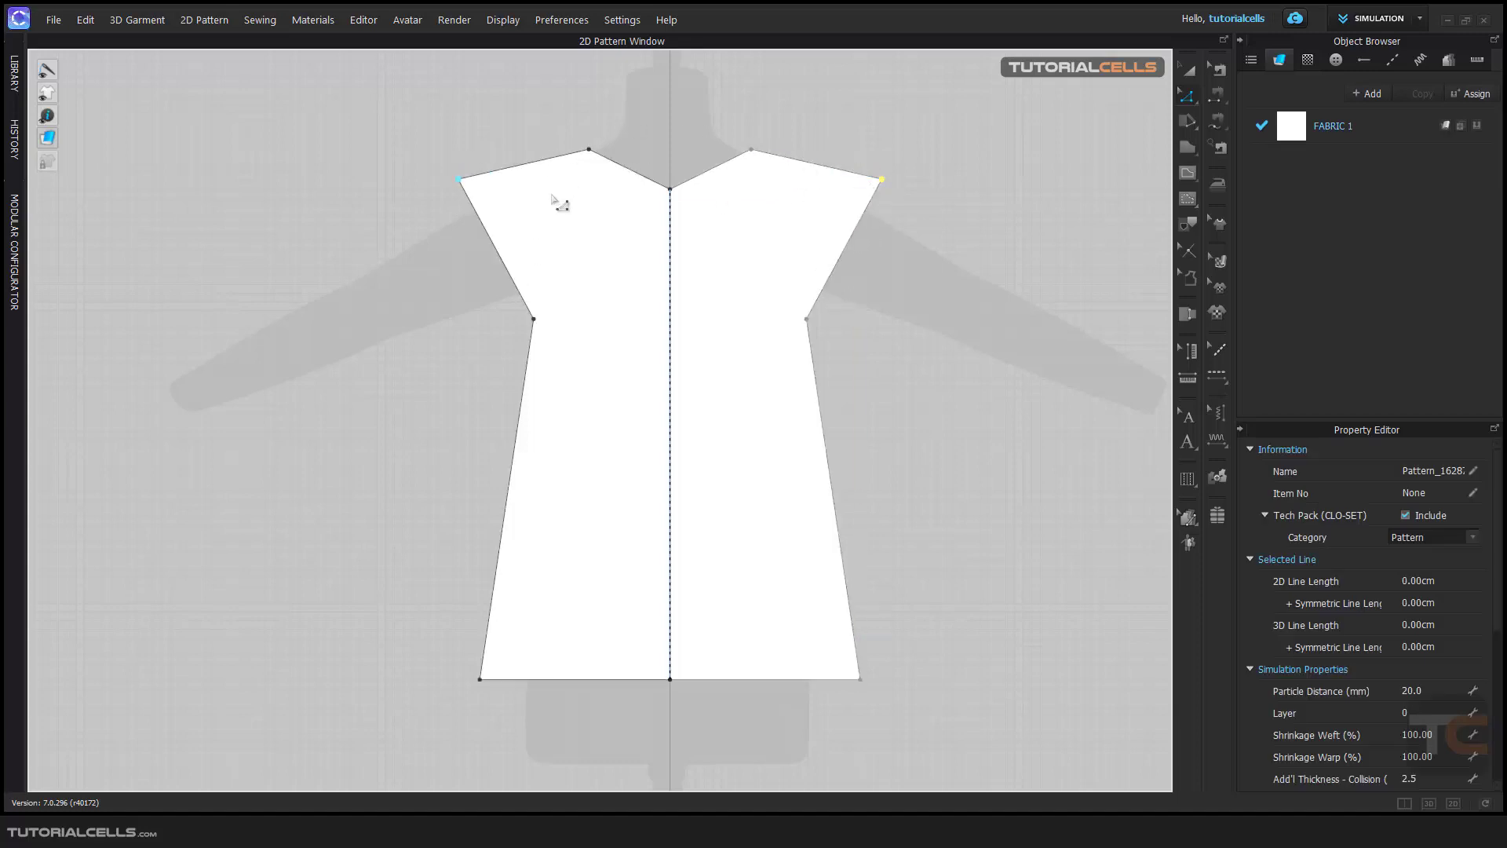
drag(879, 180, 870, 221)
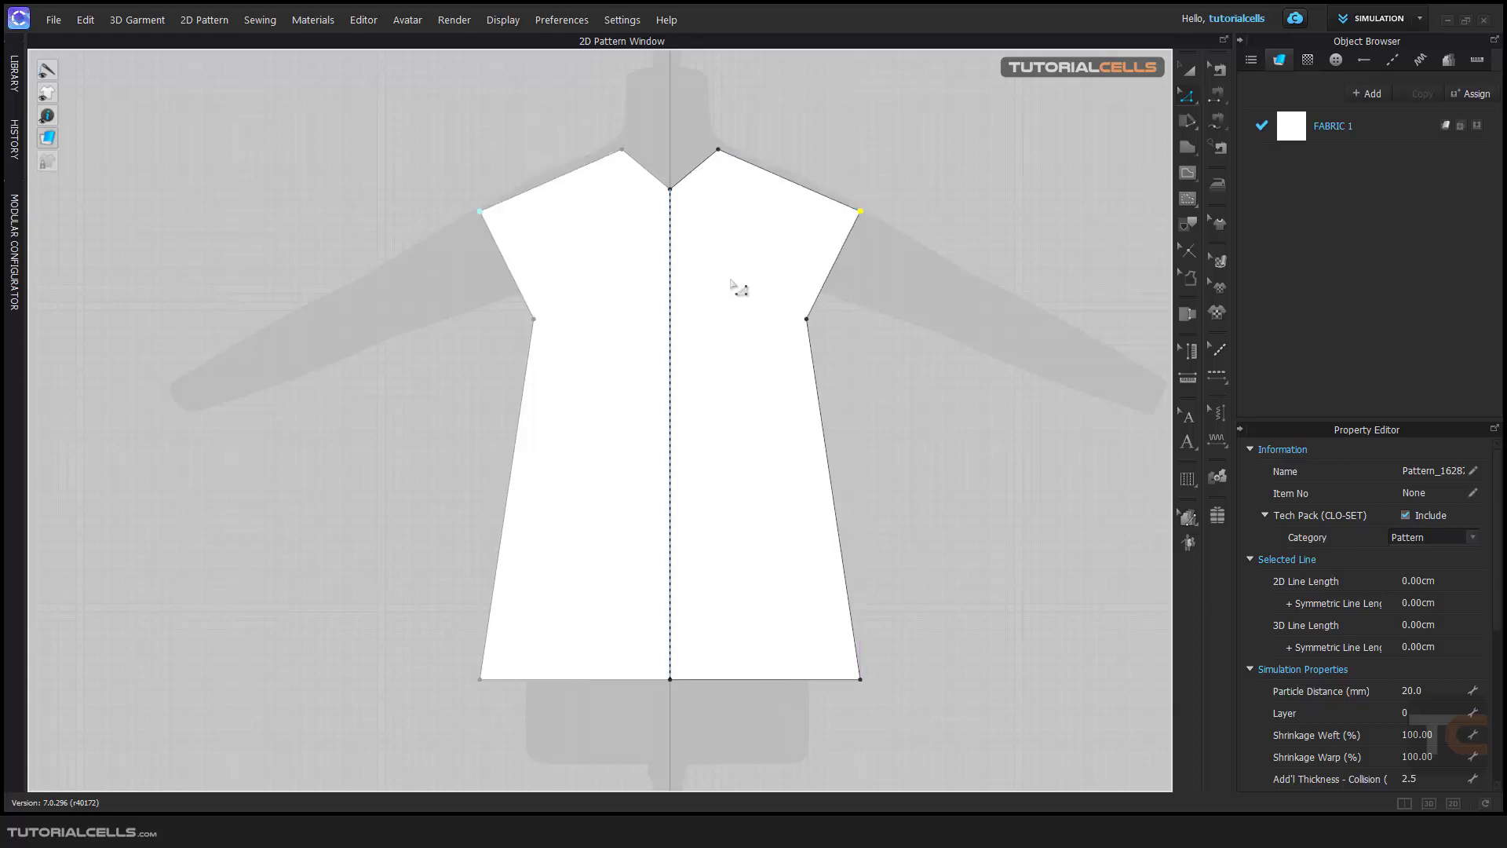
- Select the edited symmetric dress pattern with Transform Pattern and delete it
scroll(734, 292, down, 2)
click(1188, 70)
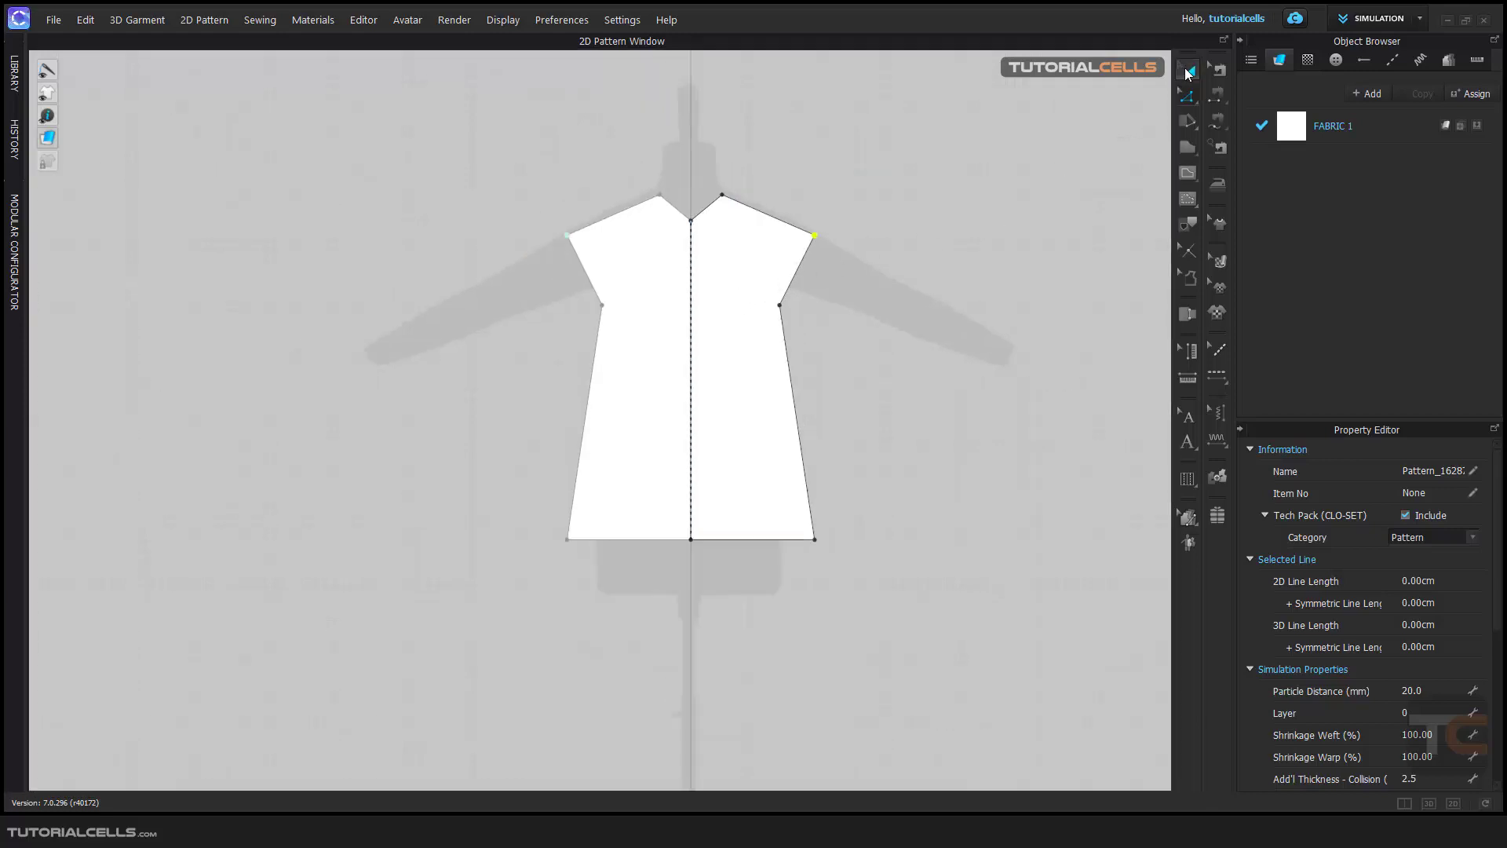
mouse_move(694, 321)
mouse_down()
mouse_move(721, 320)
mouse_move(706, 320)
mouse_up()
key(Delete)
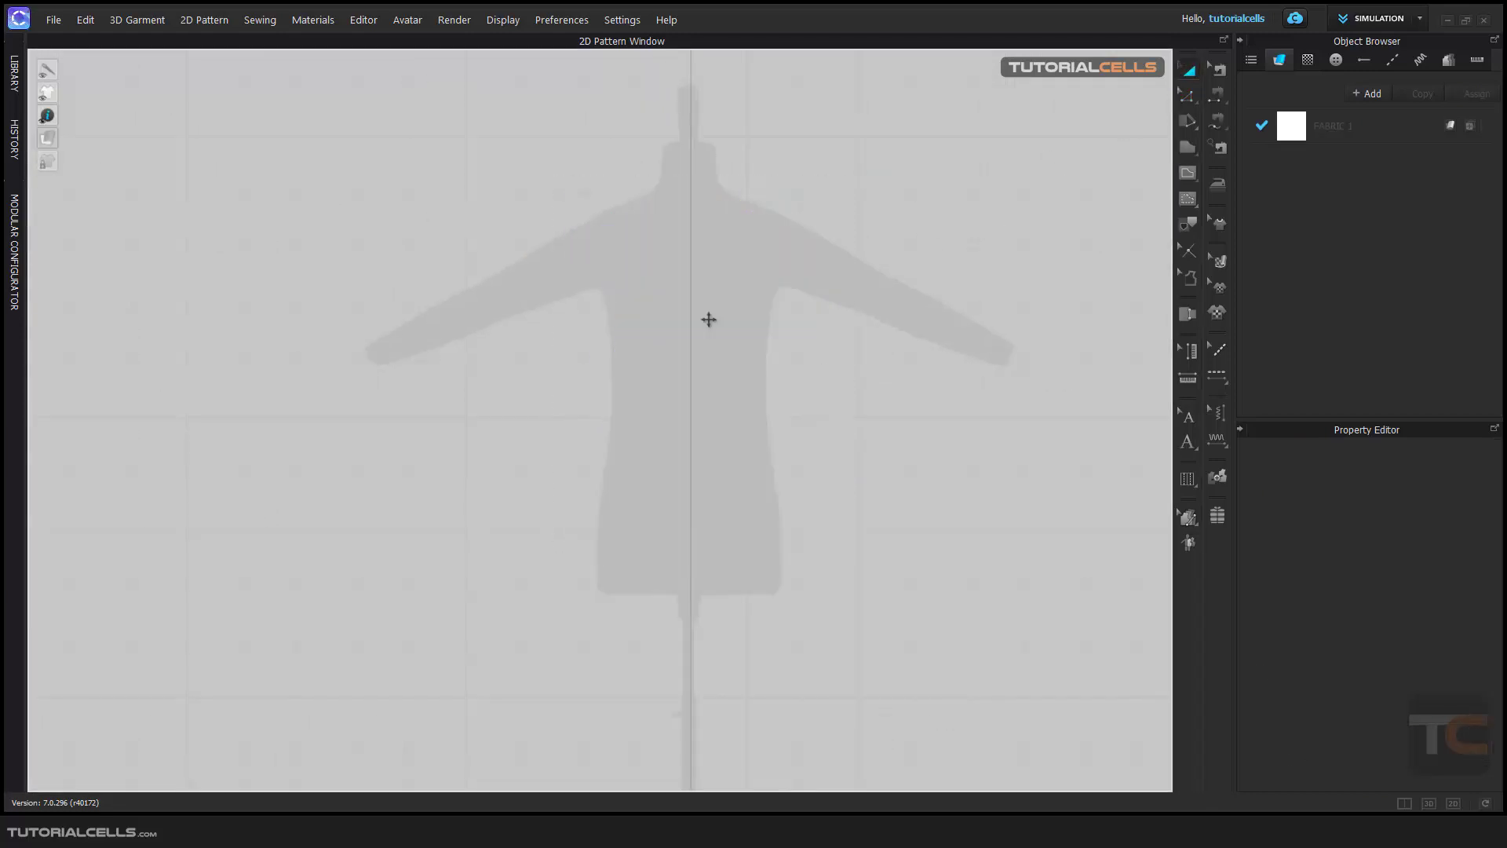
- Draw a freehand square with the Rectangle tool over the avatar's left-hand shoulder, with a perimeter of about 50.4 cm
click(1190, 148)
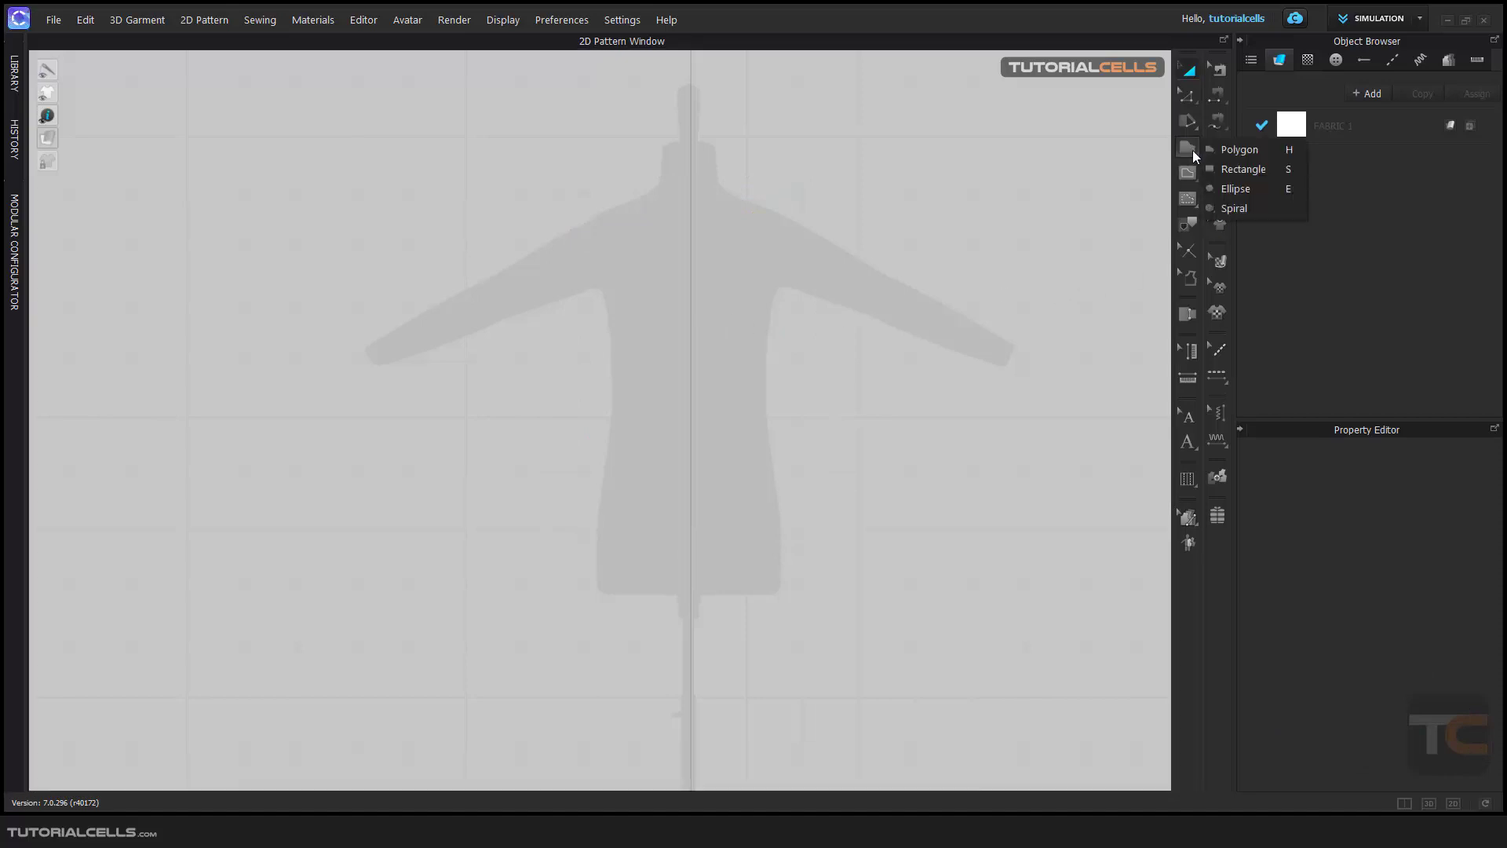
click(1243, 169)
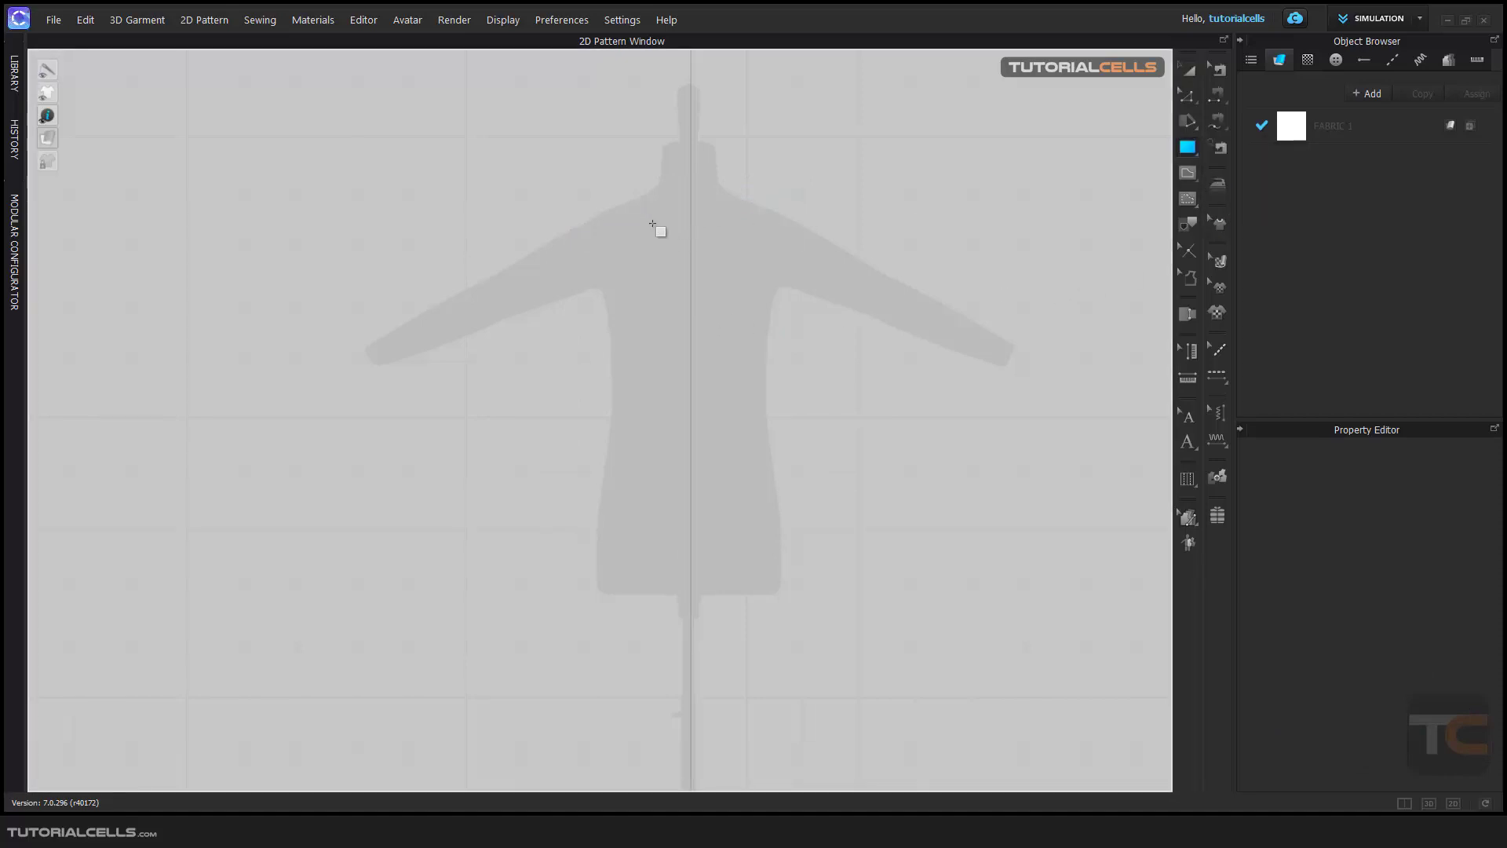
drag(622, 186, 552, 255)
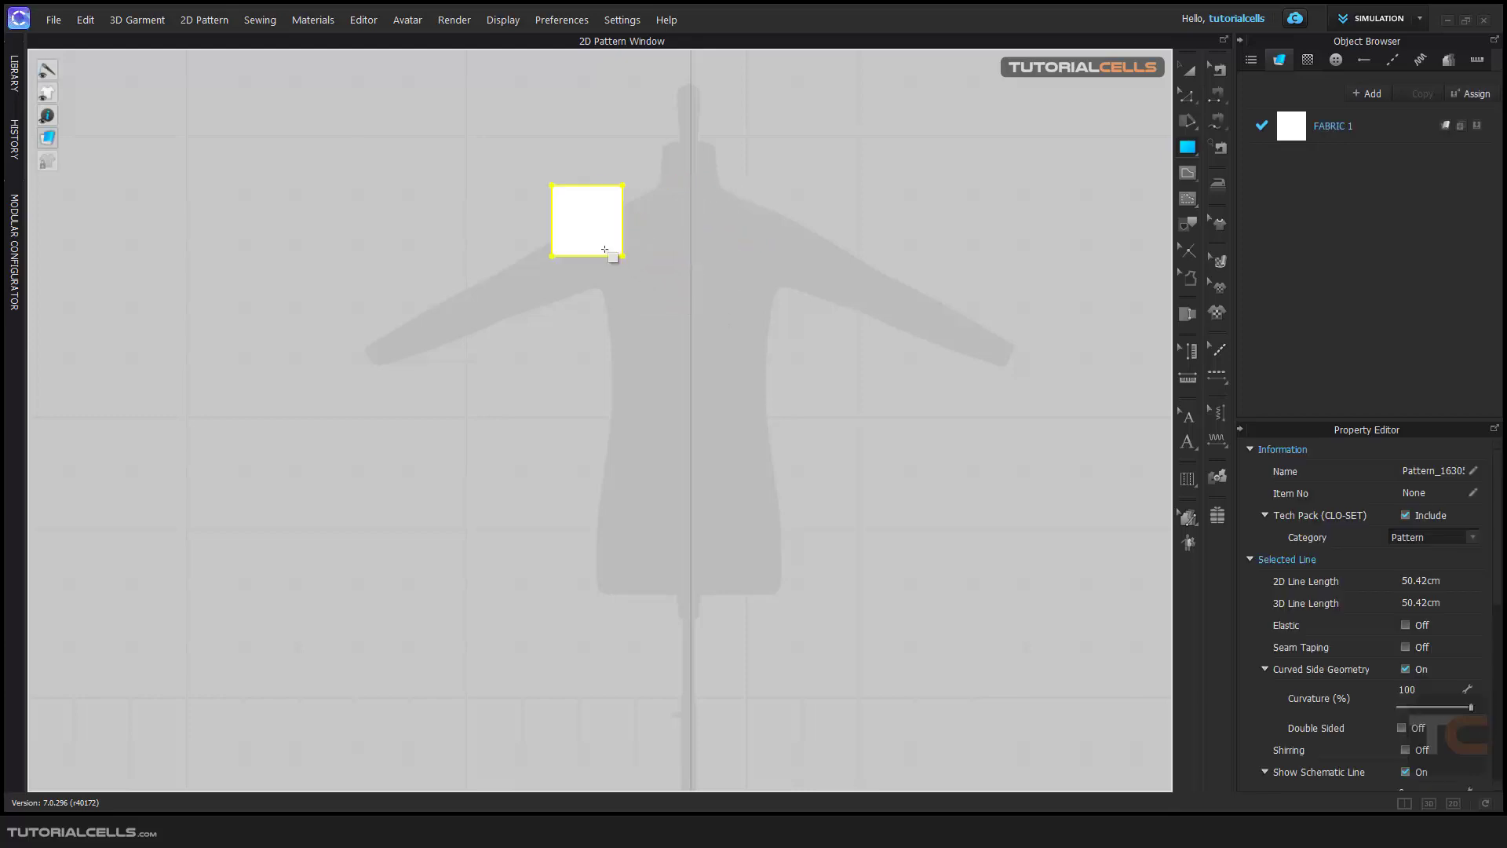
- Start an exact-size rectangle near the avatar's right-hand armpit and set its height to 40 cm
right_drag(767, 296, 701, 264)
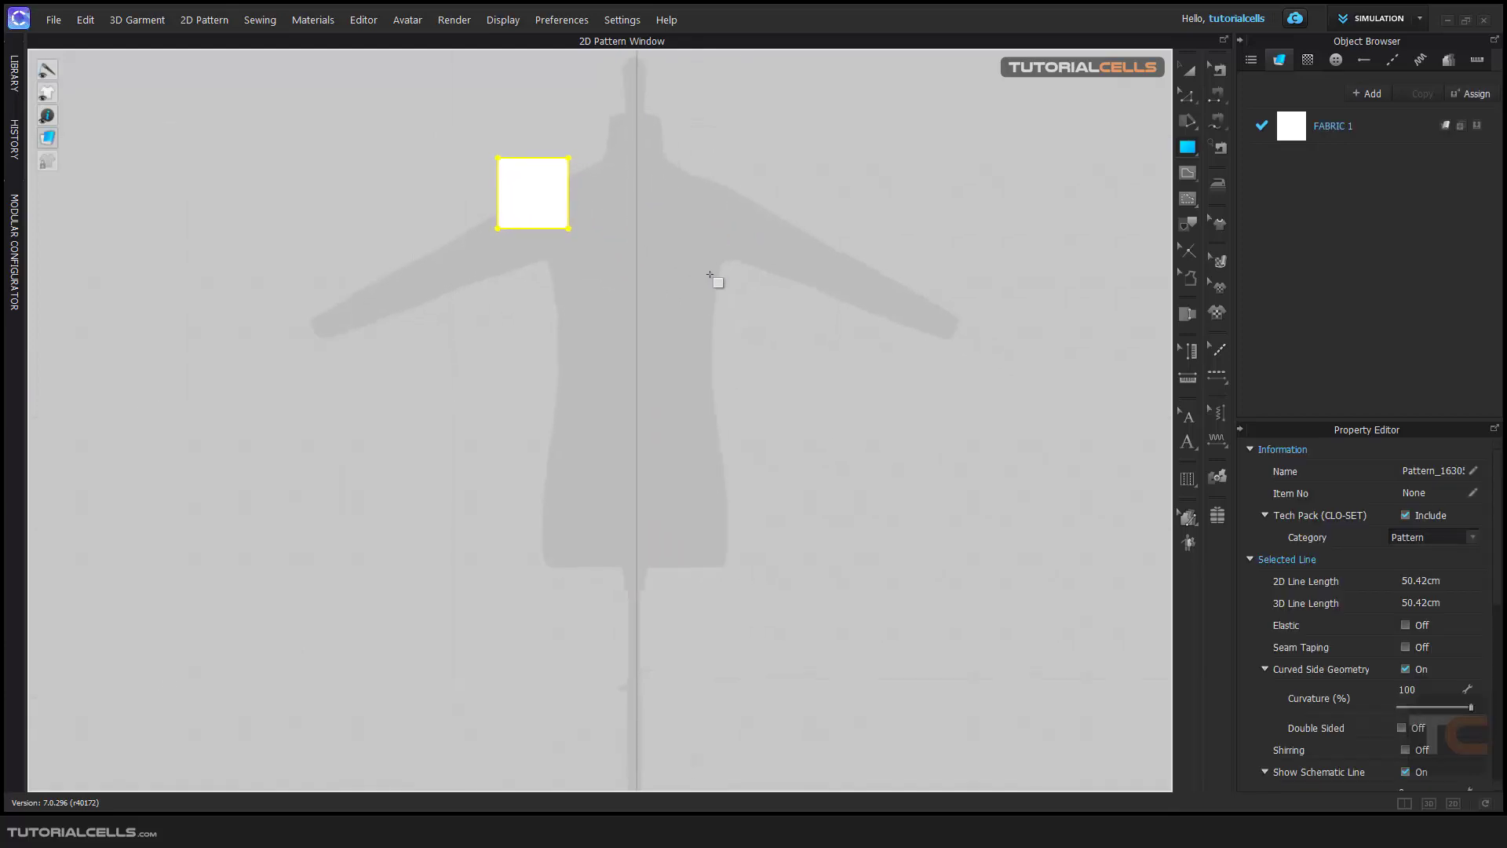
click(710, 275)
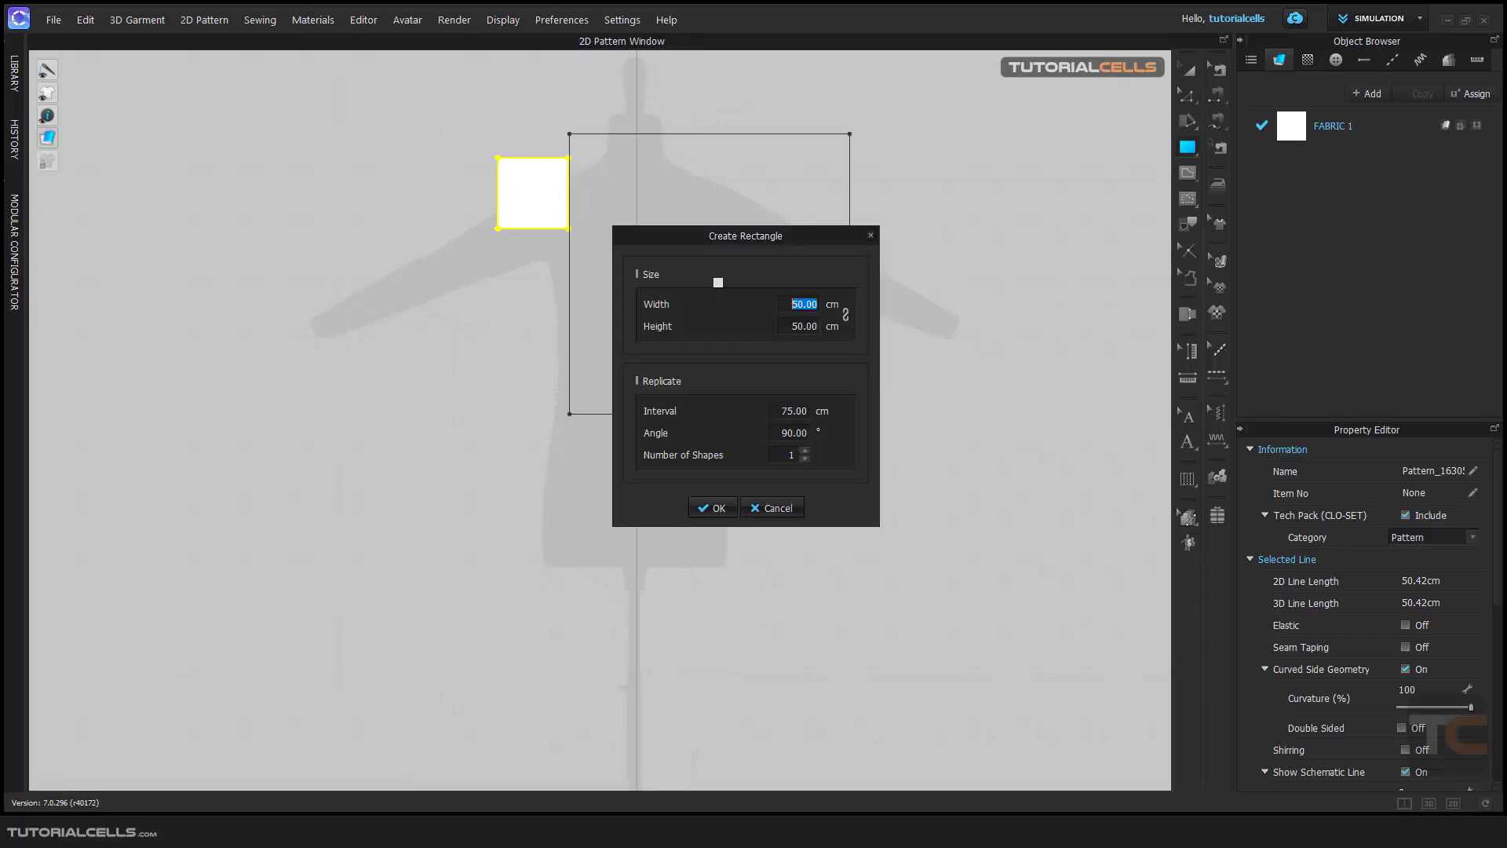
drag(720, 236, 378, 256)
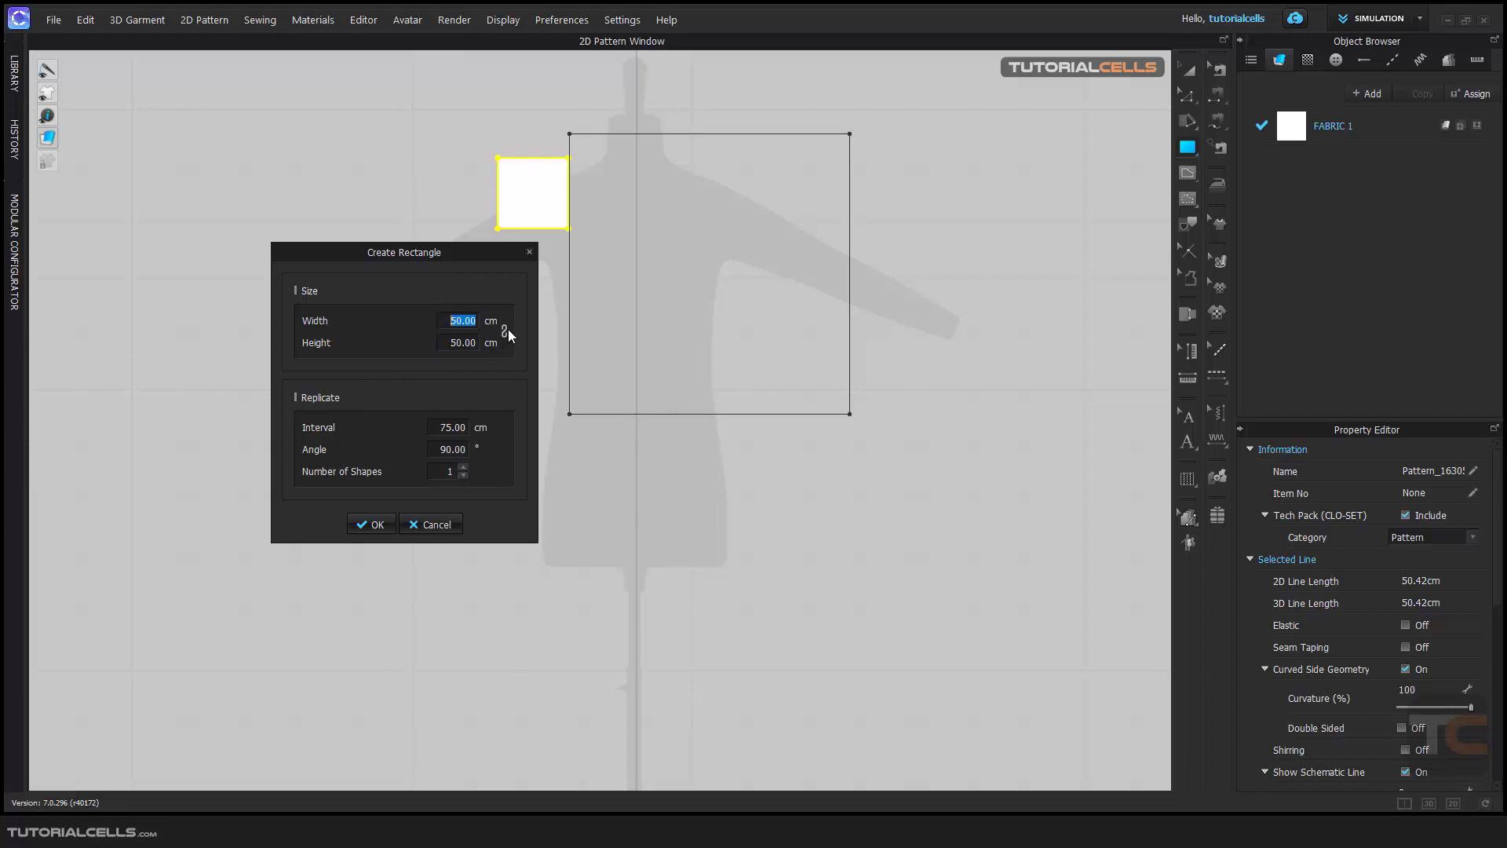
key(Tab)
text(40)
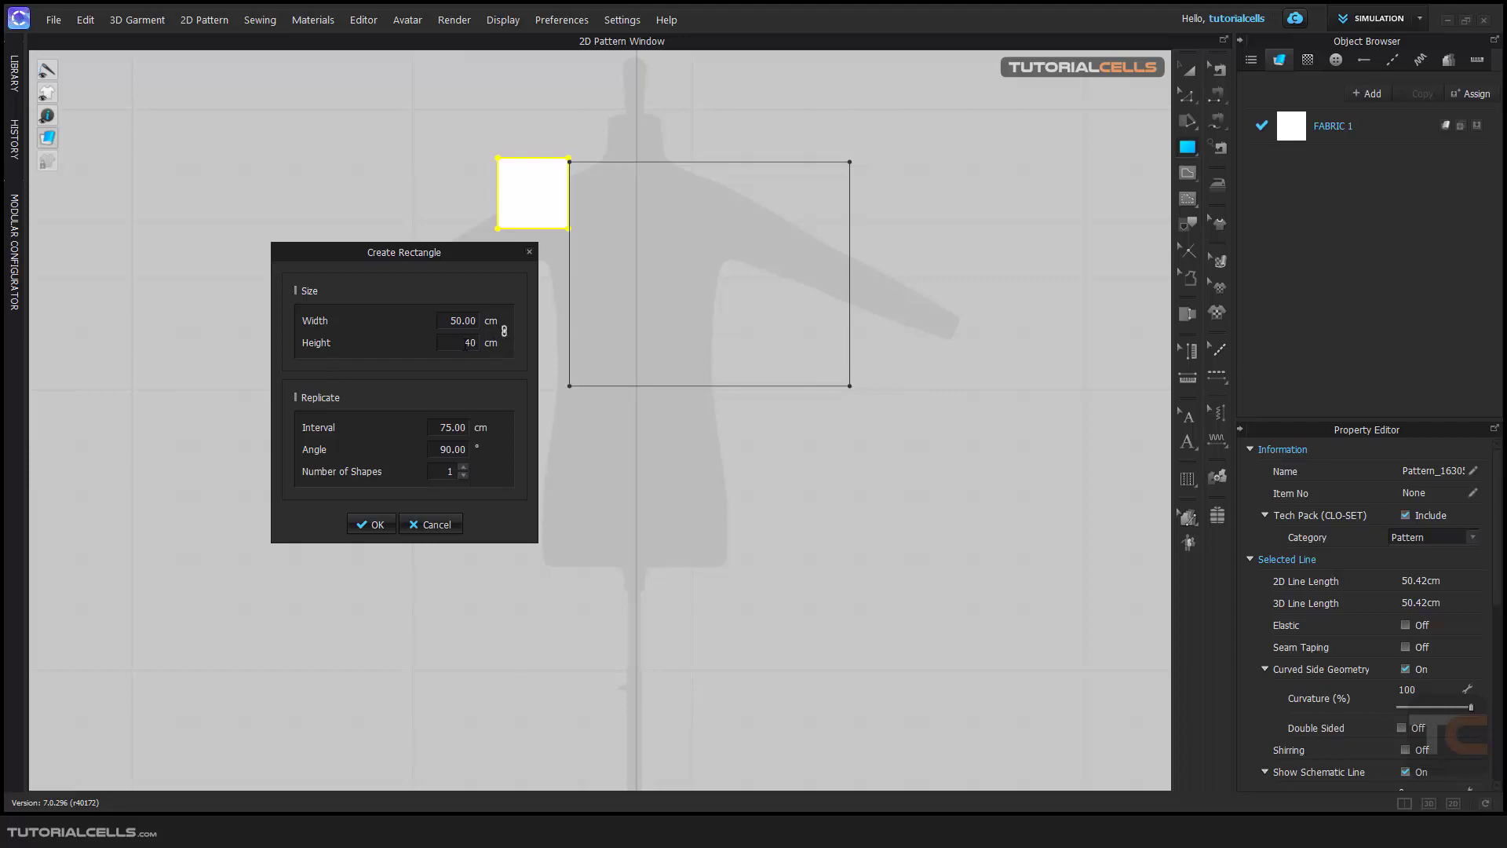
- Try a height of 50 cm with the proportions linked, then reset the width to 50 cm for equal sides
double_click(466, 343)
text(50)
double_click(465, 343)
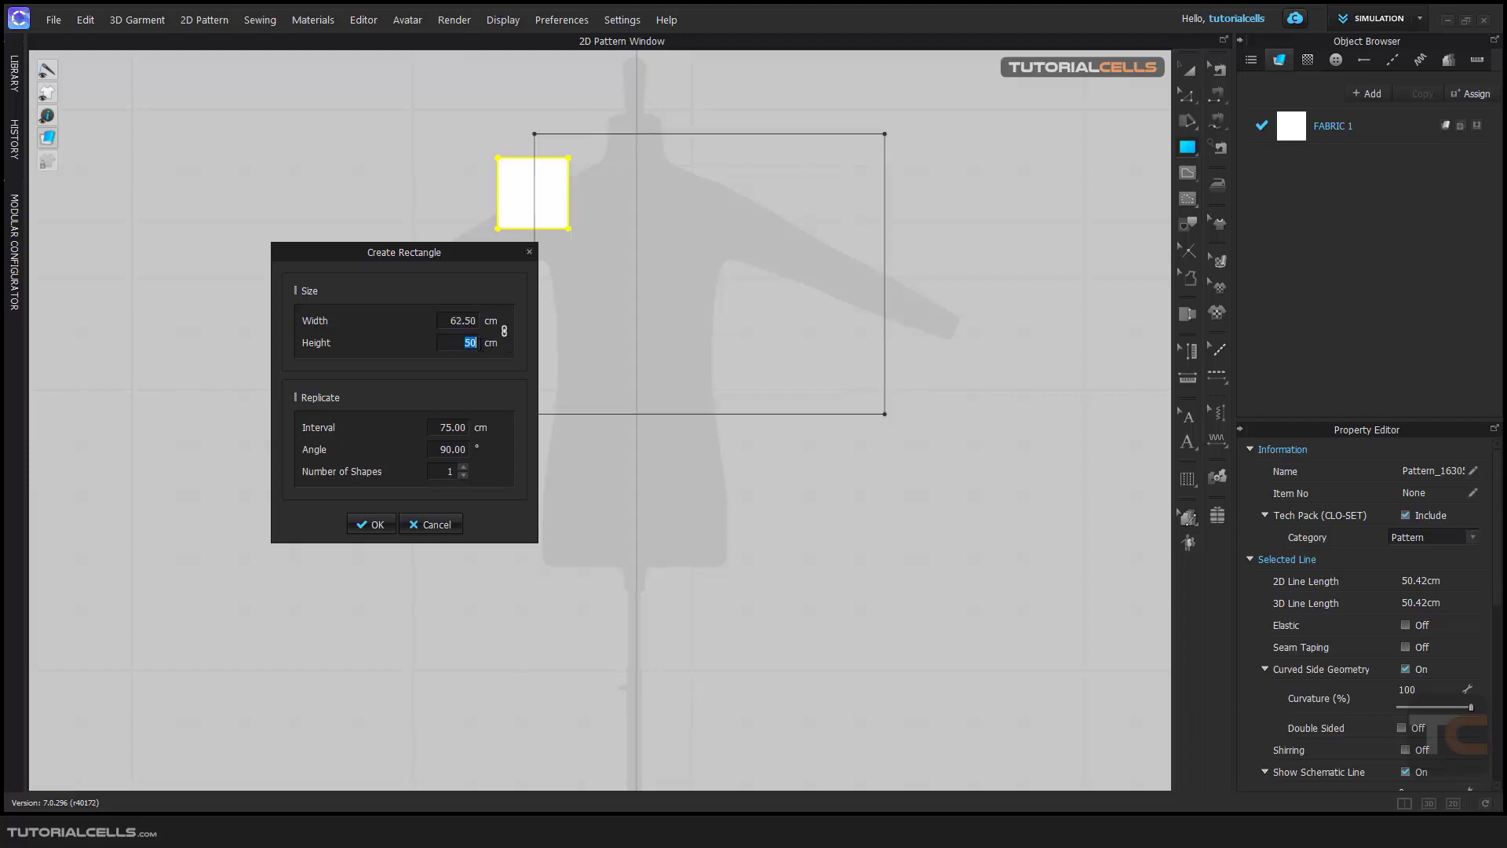
click(504, 330)
double_click(445, 321)
text(50)
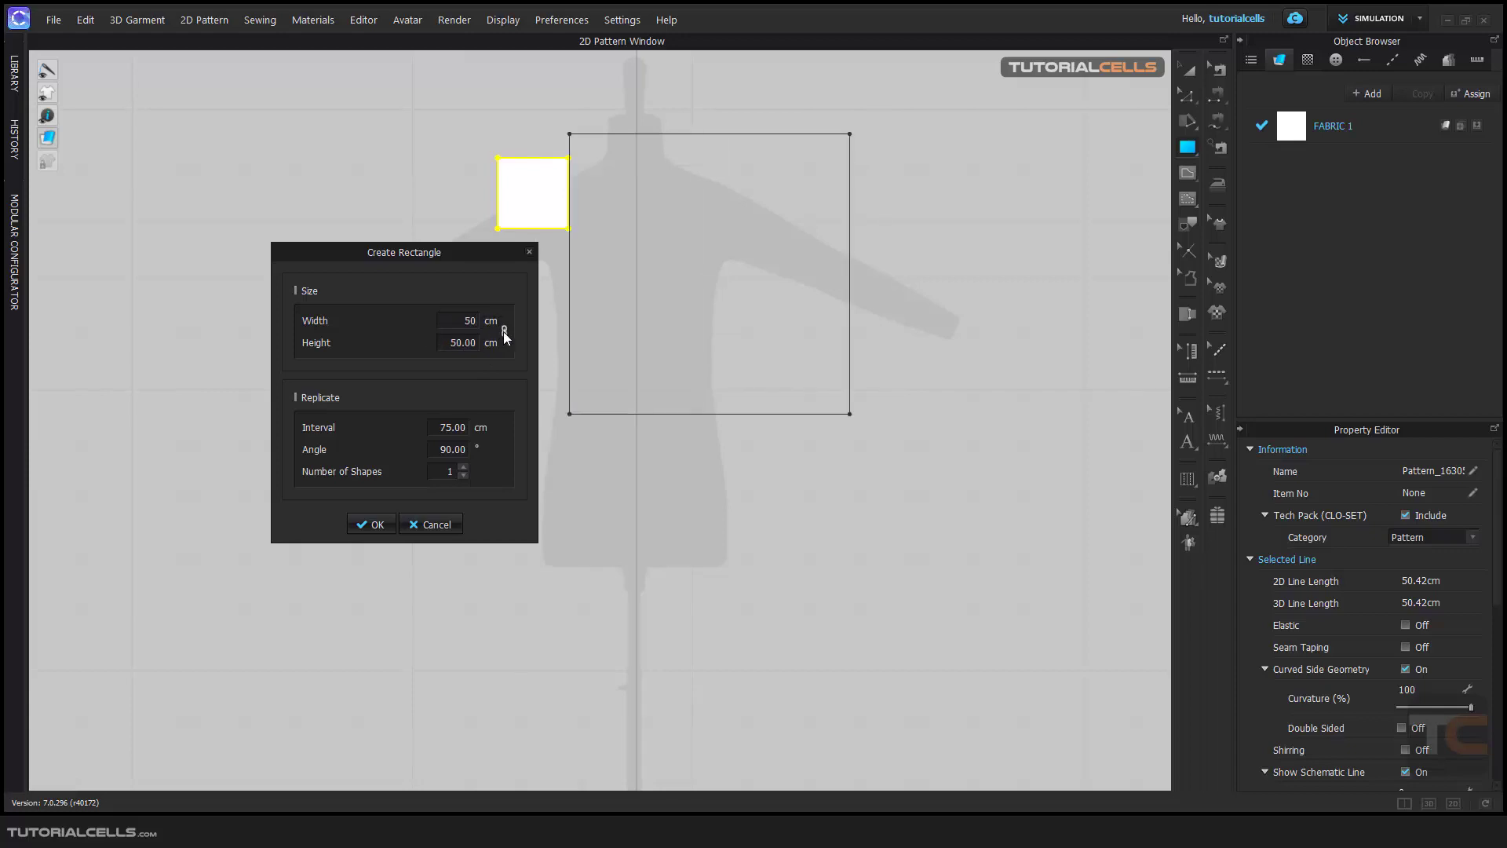
- Set the linked height to 20 cm and create the 20 by 20 cm square
key(Tab)
text(20)
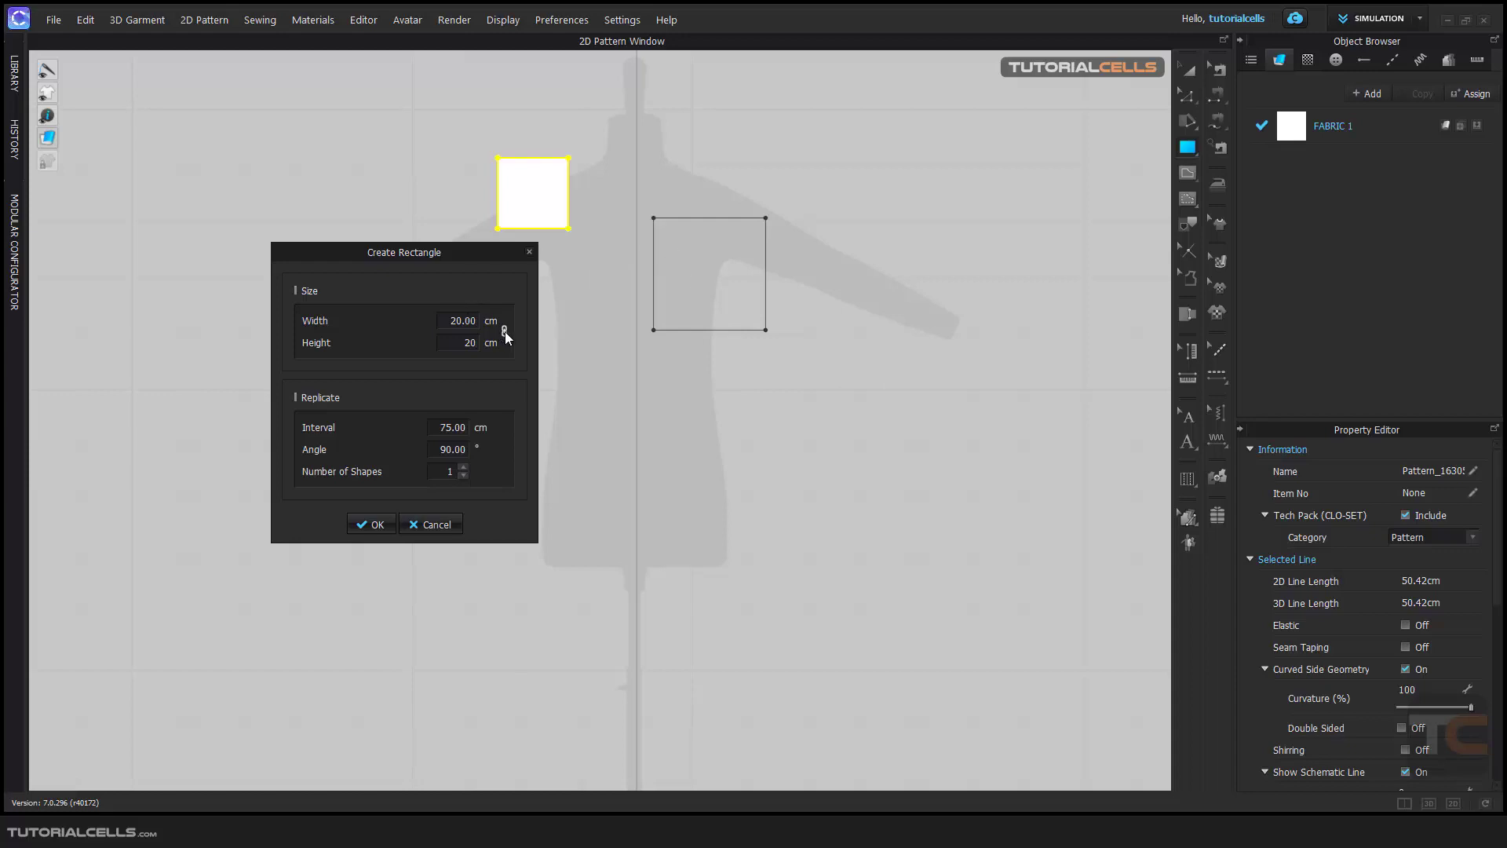
click(375, 523)
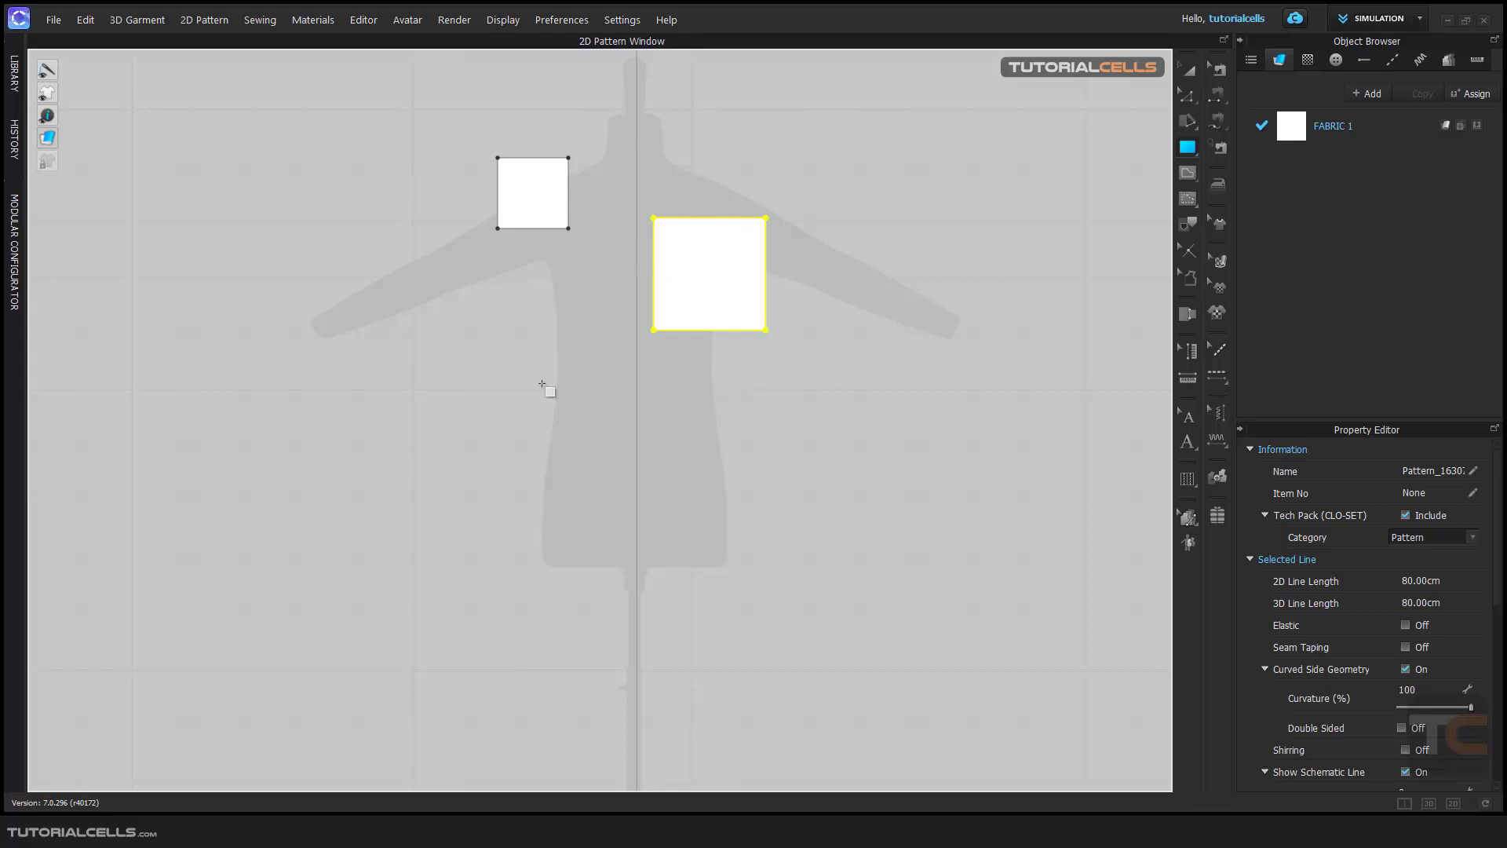
- Draw two more freehand rectangles, one beside the waist and a wide one across the hips, and select all four patterns
drag(402, 319, 797, 463)
click(1187, 69)
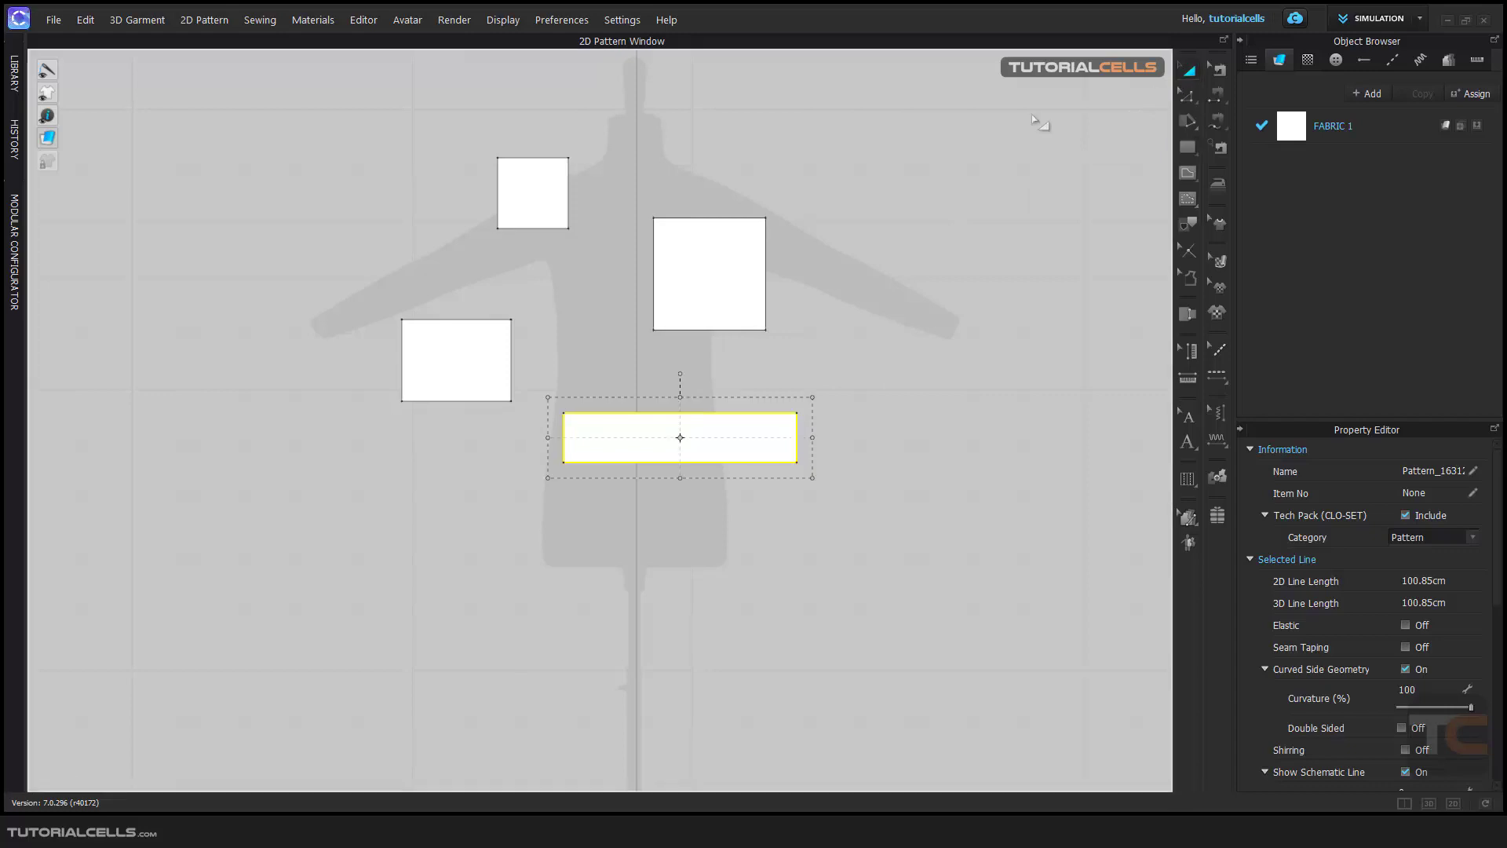
shift+click(727, 290)
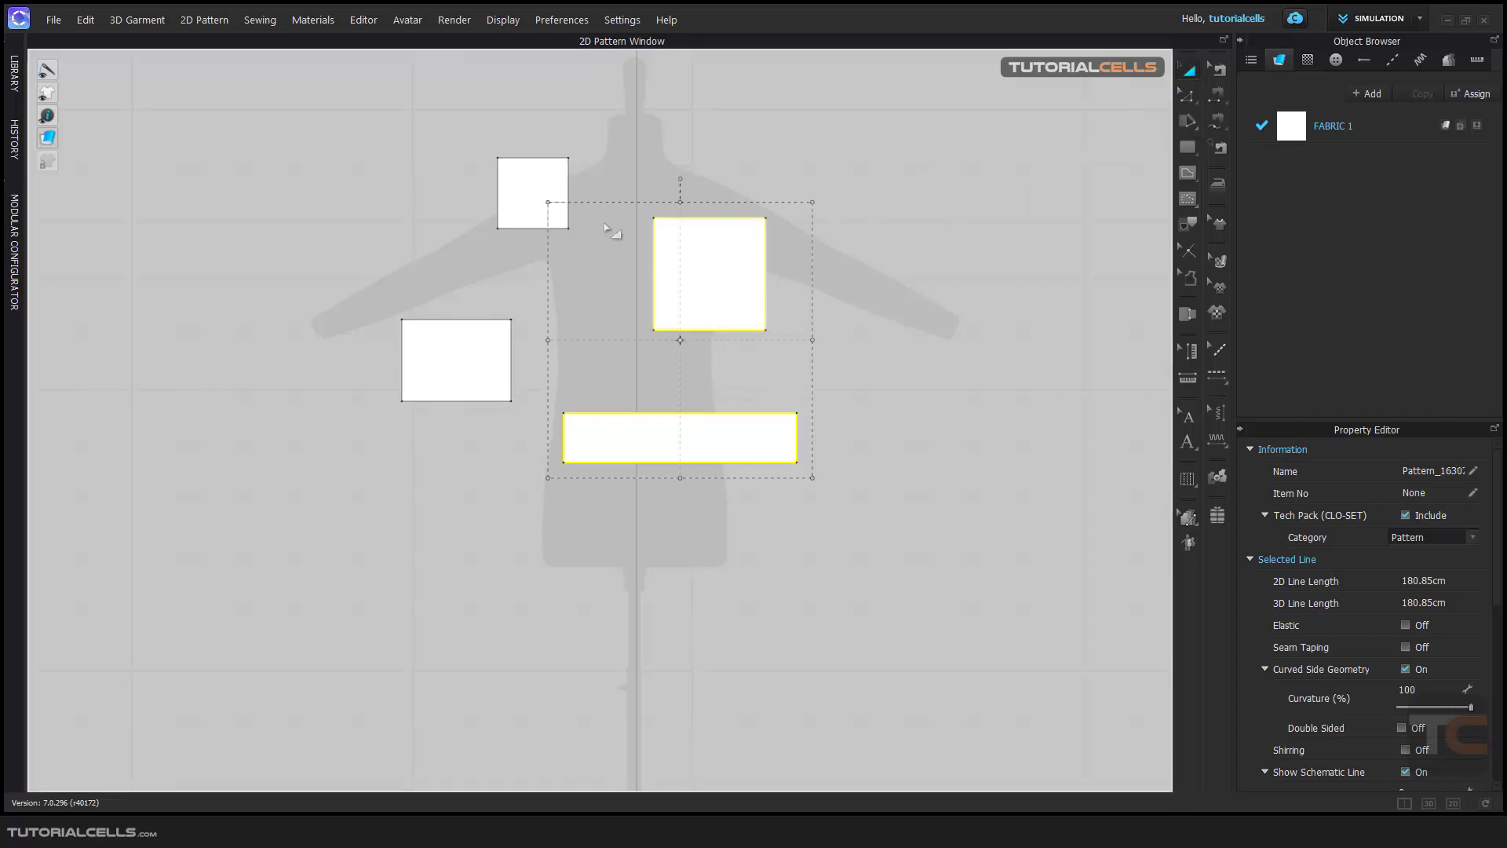
shift+click(528, 181)
shift+click(468, 343)
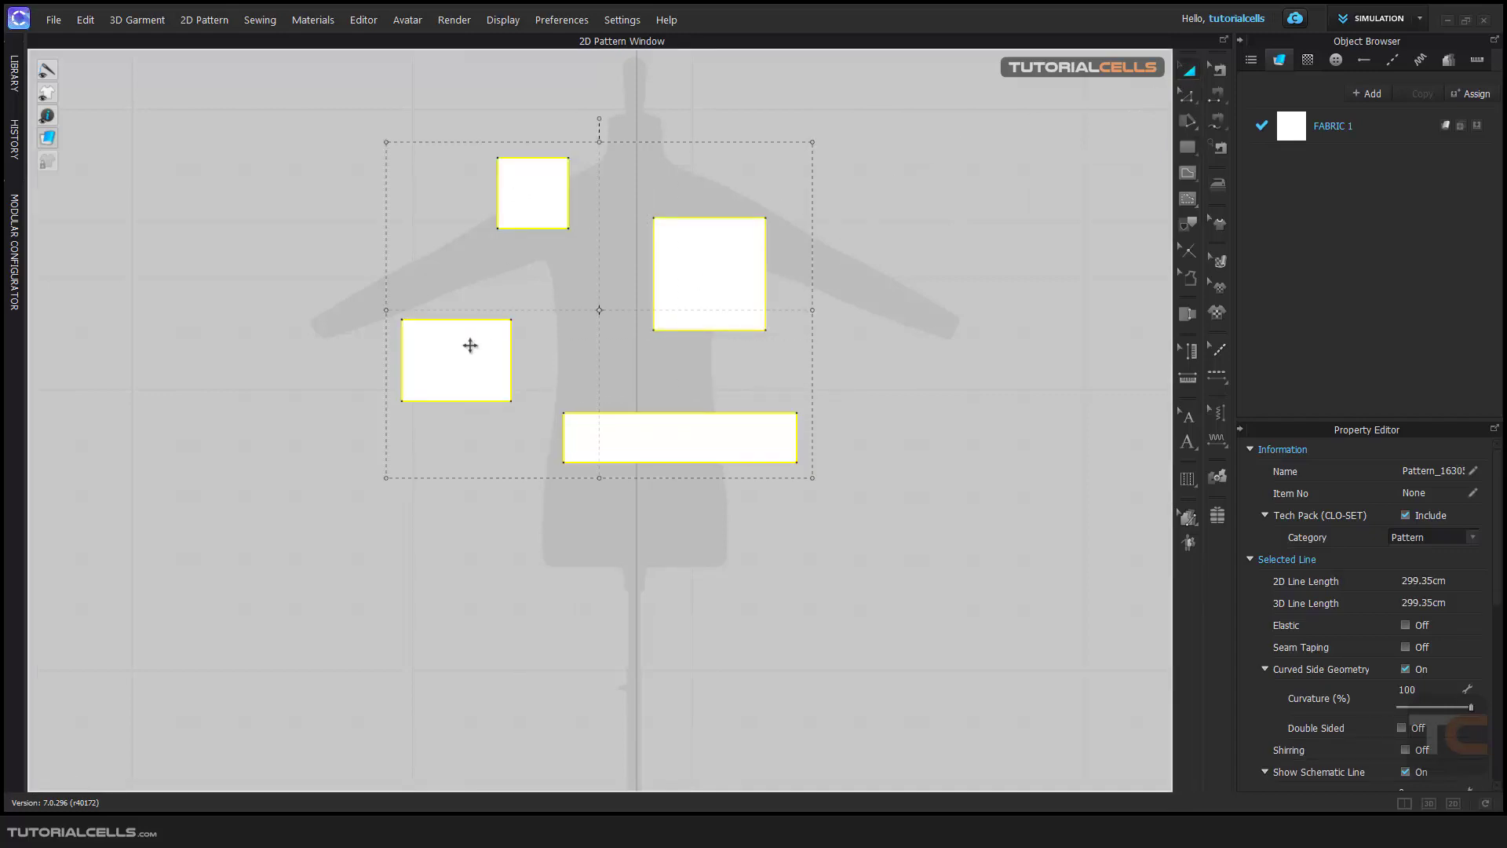
- Reposition the four selected rectangle patterns together over the avatar, then delete them all
drag(462, 361, 512, 345)
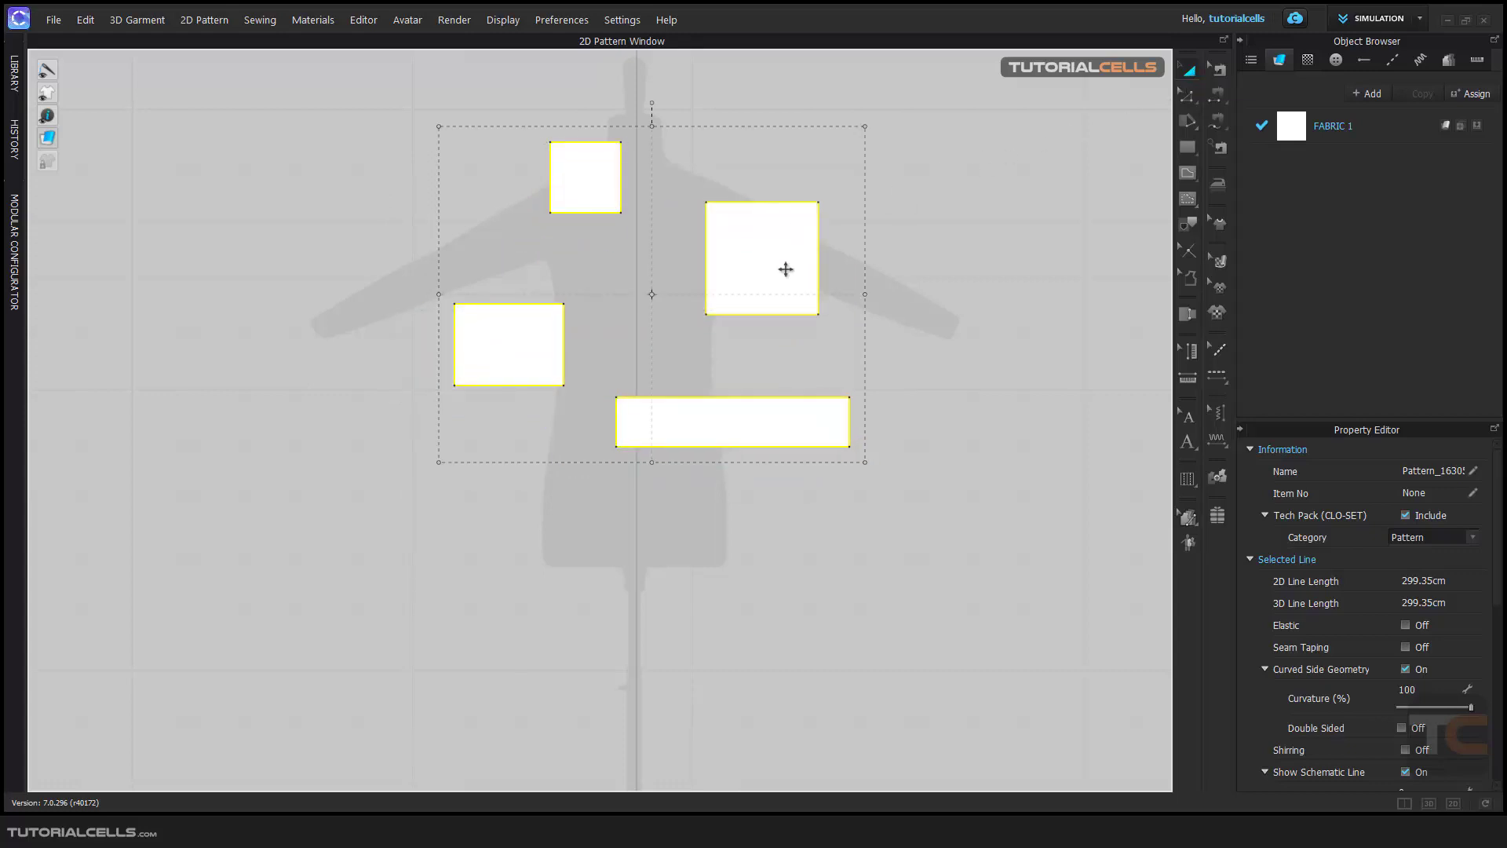
drag(783, 265, 770, 269)
key(Delete)
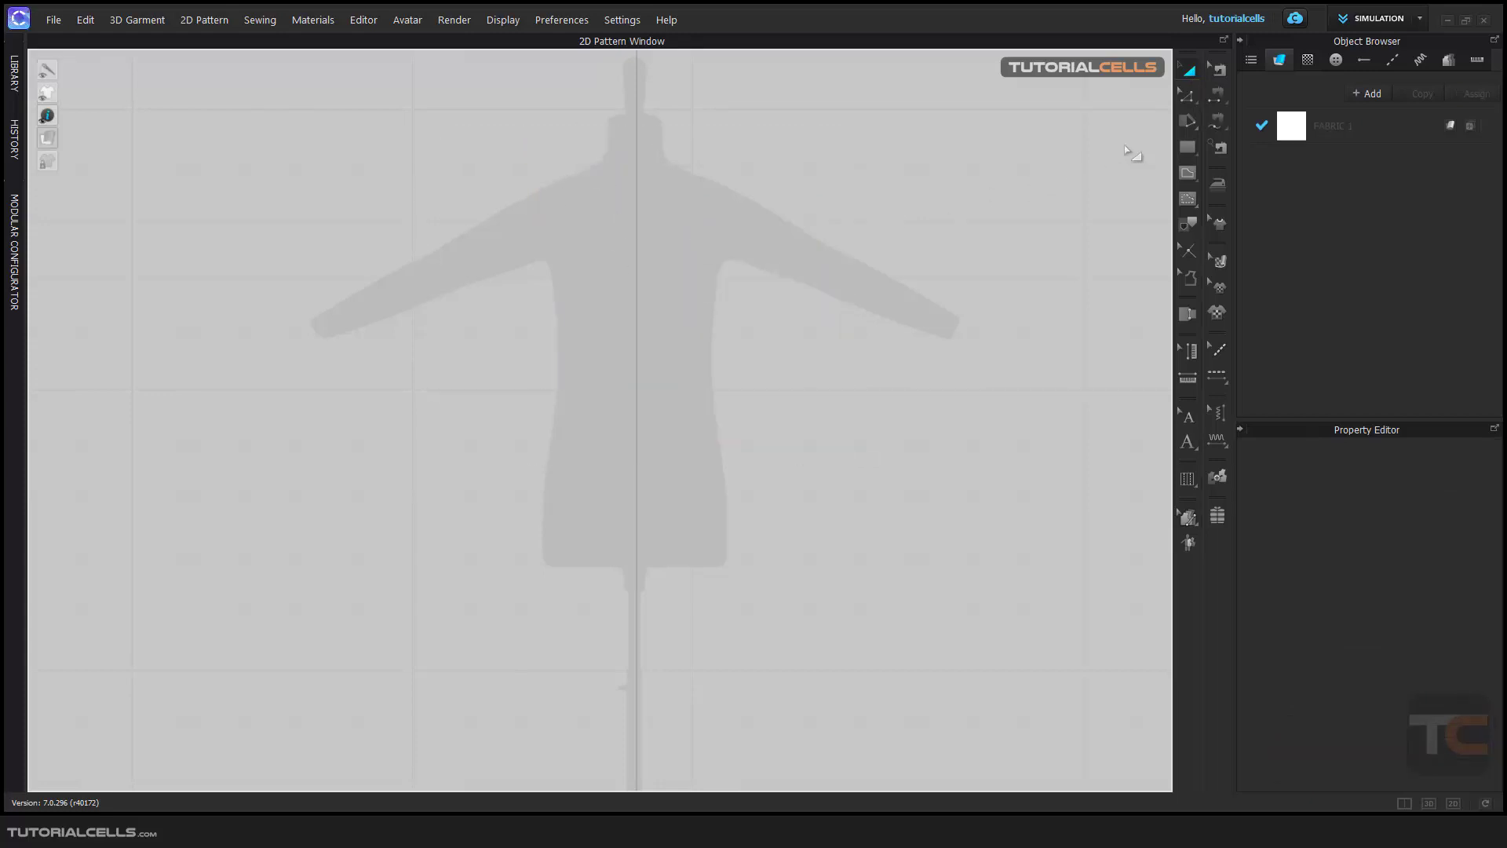
- Draw a freehand ellipse about 125 cm around across the chest and a circle about 88 cm around over the opposite arm
click(1186, 151)
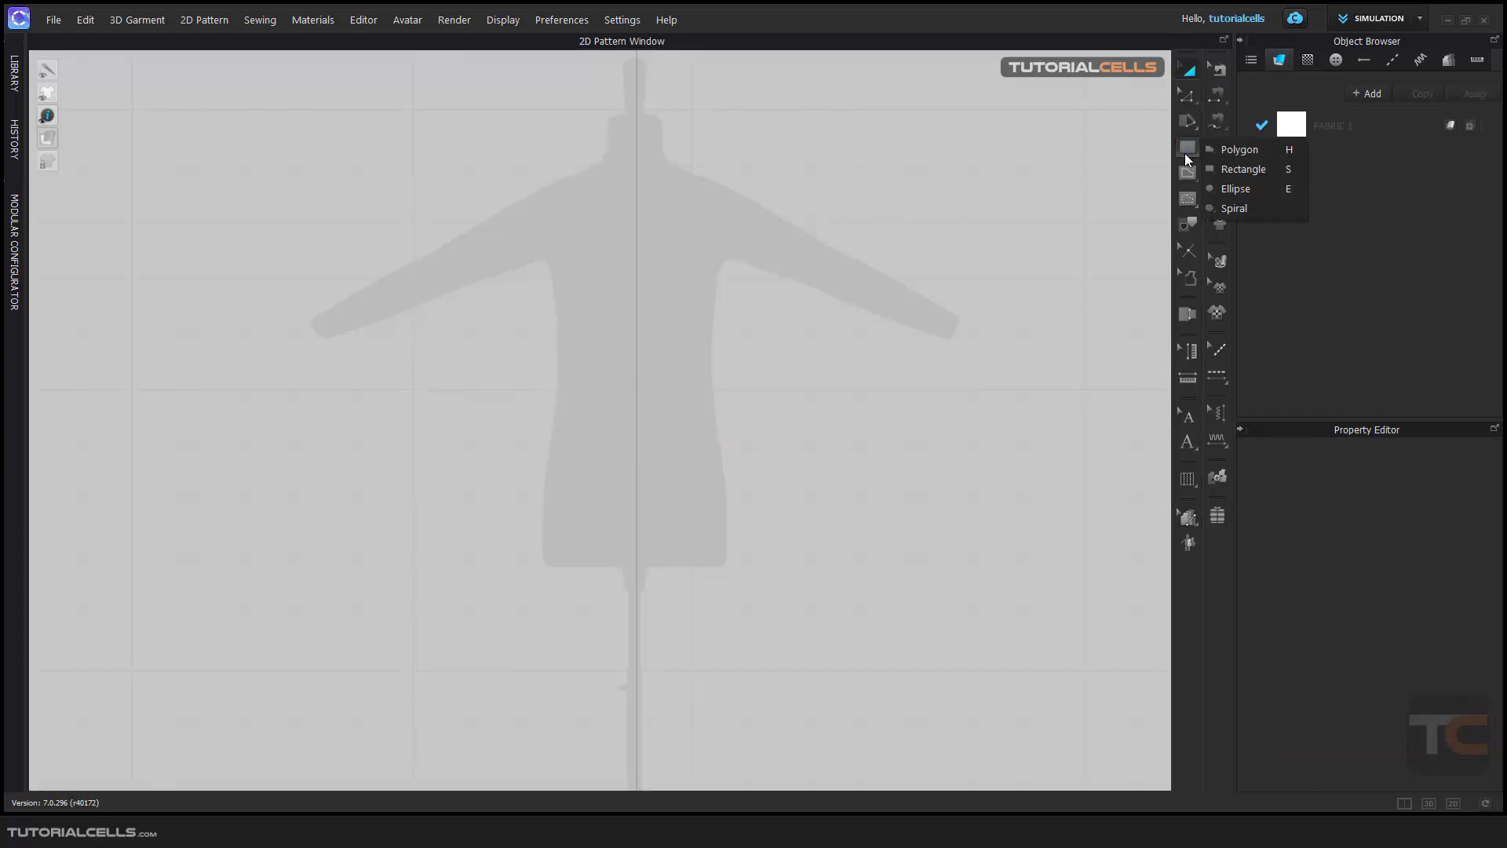
click(1235, 188)
drag(673, 237, 866, 379)
drag(866, 379, 867, 379)
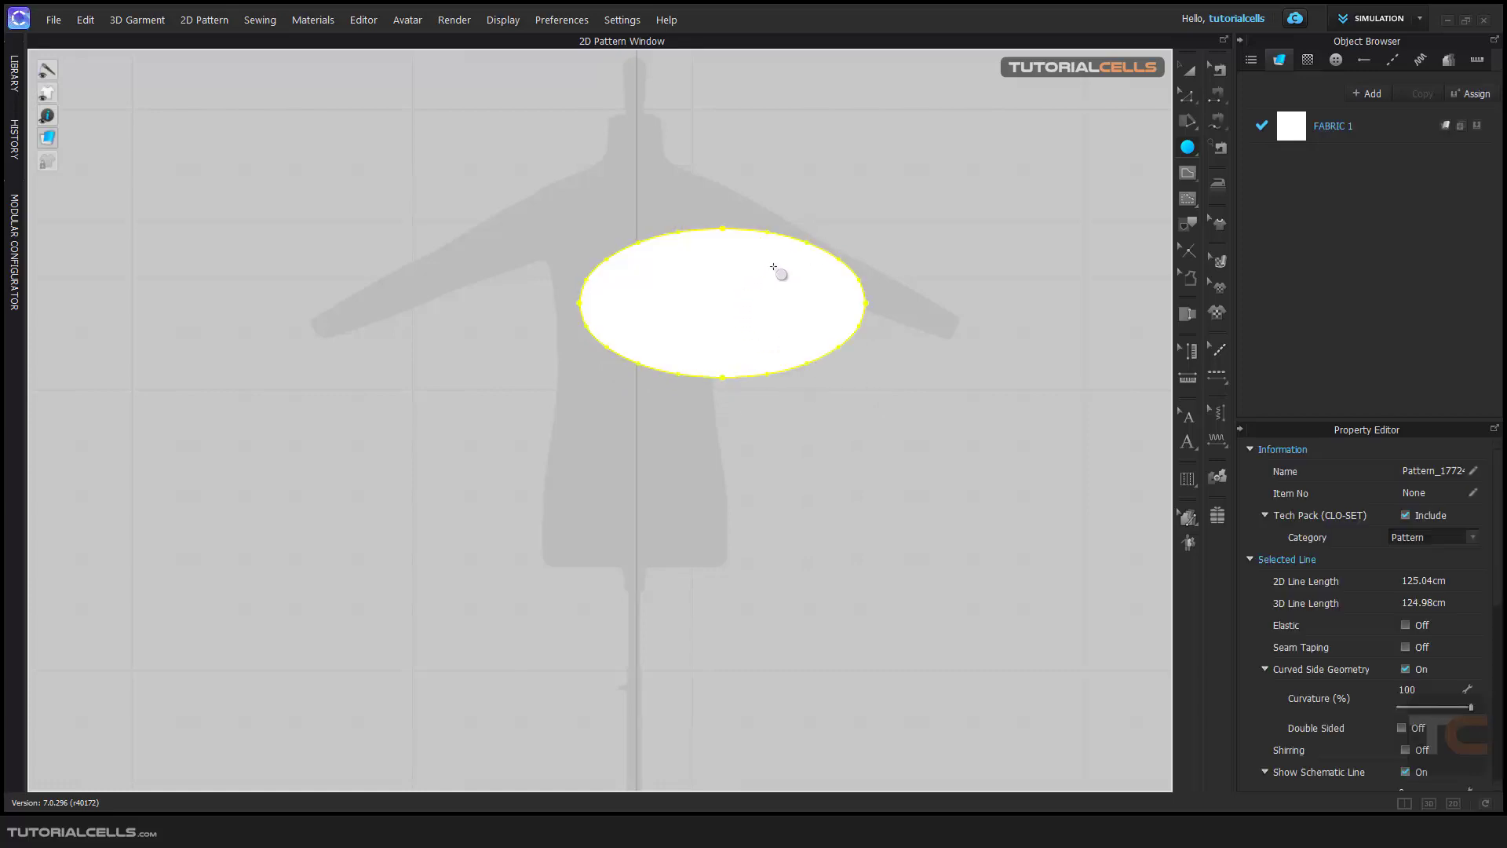
drag(369, 195, 507, 348)
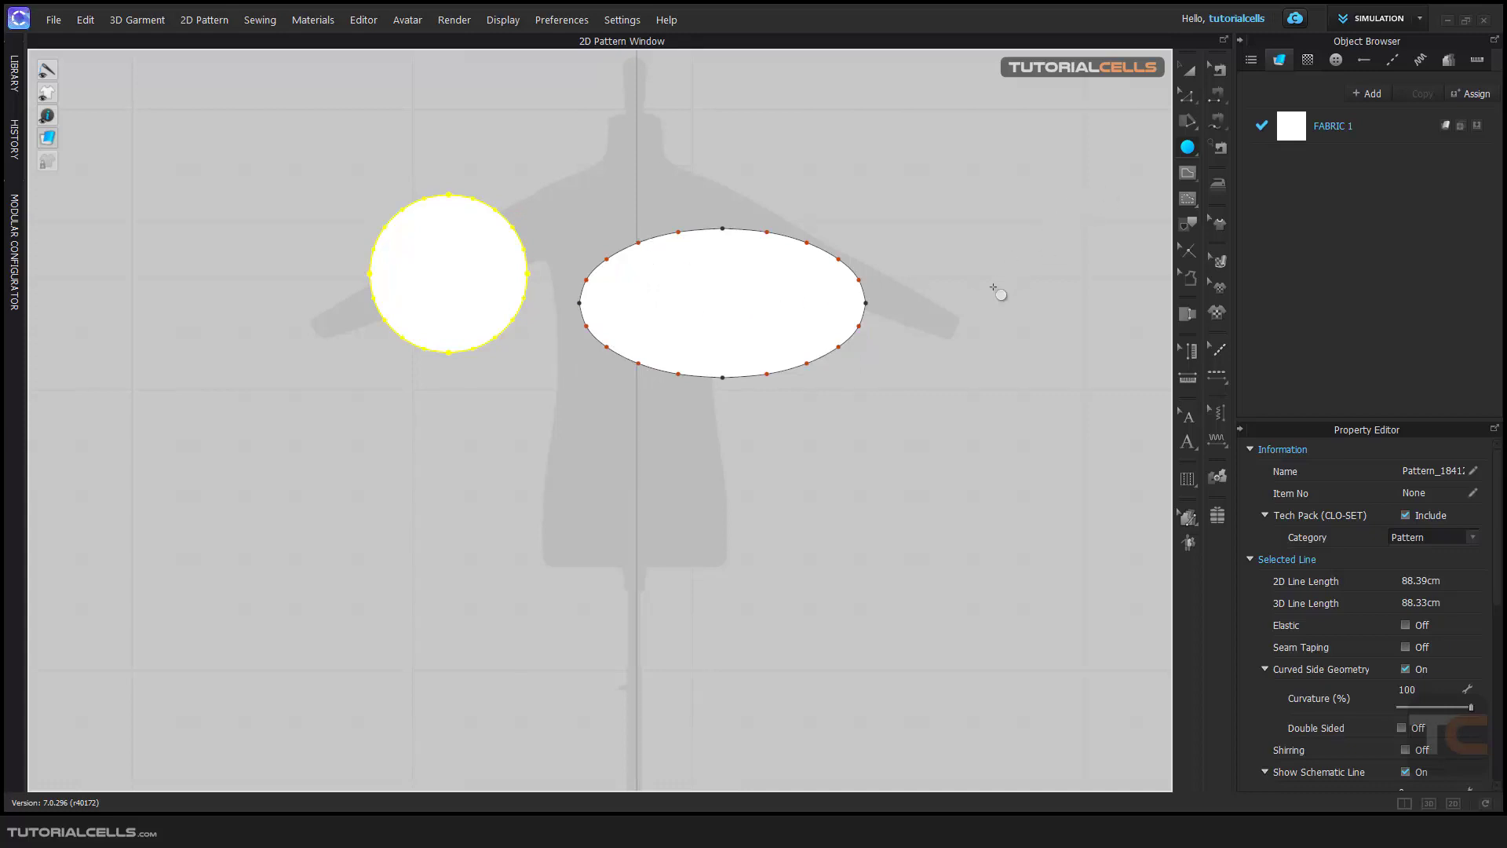
- Start an exact-size ellipse at the avatar's hip and set its linked diameter to 20 cm
middle_drag(838, 417, 824, 245)
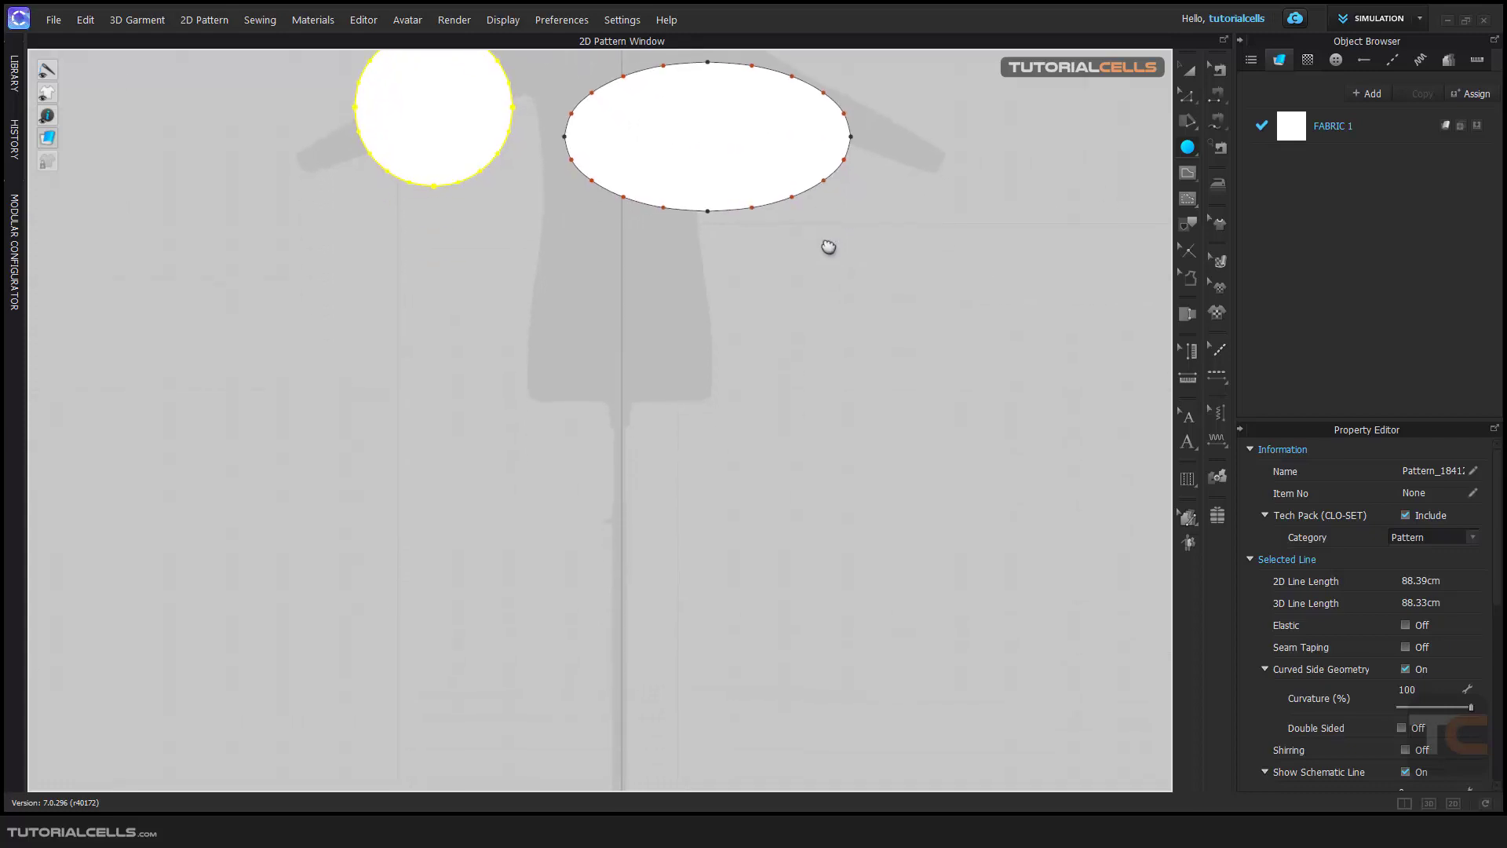
click(684, 374)
drag(767, 202, 457, 220)
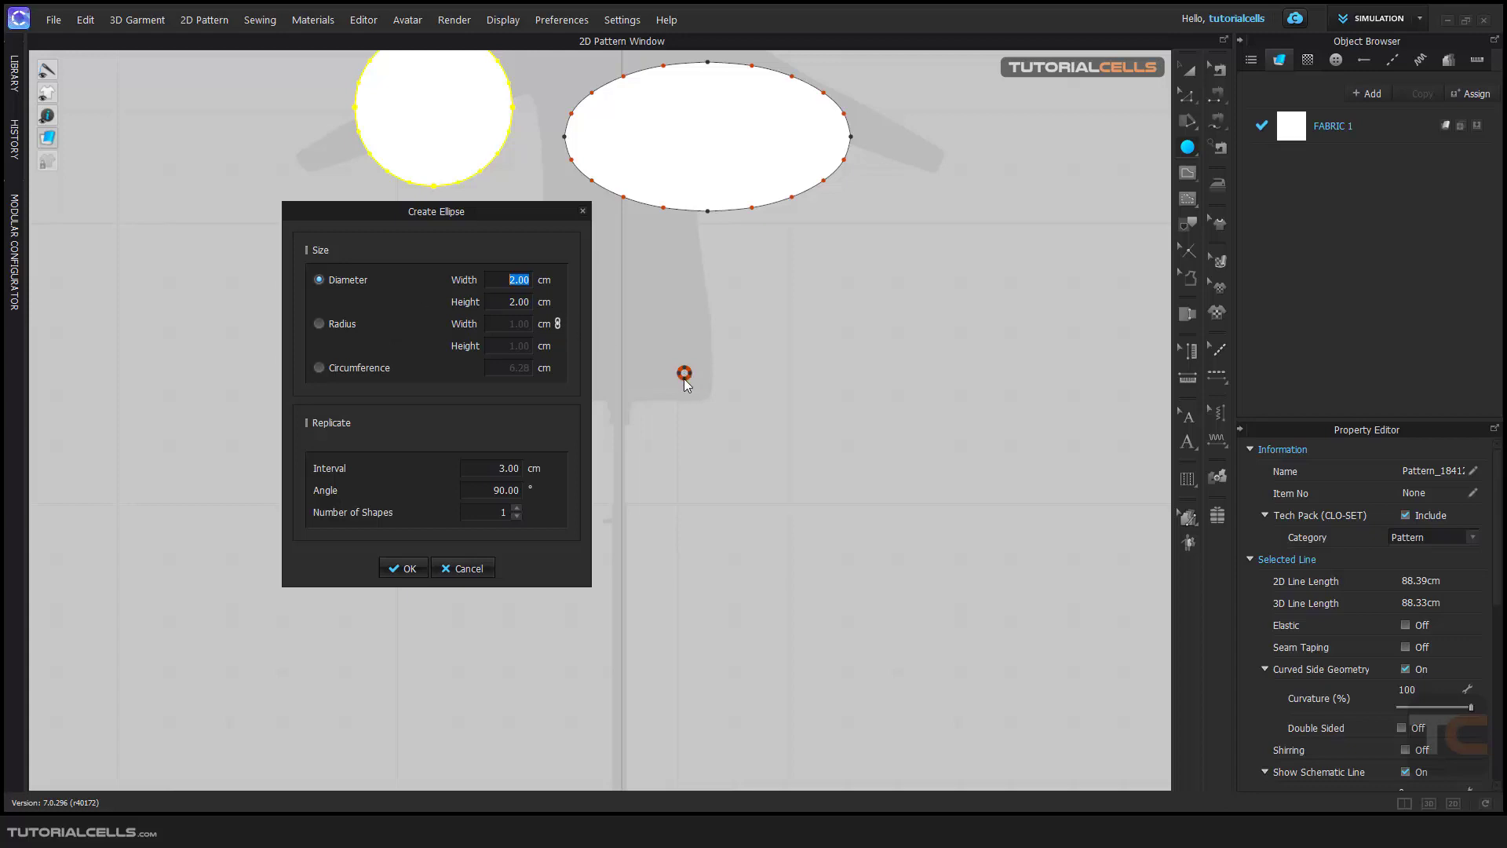
text(20)
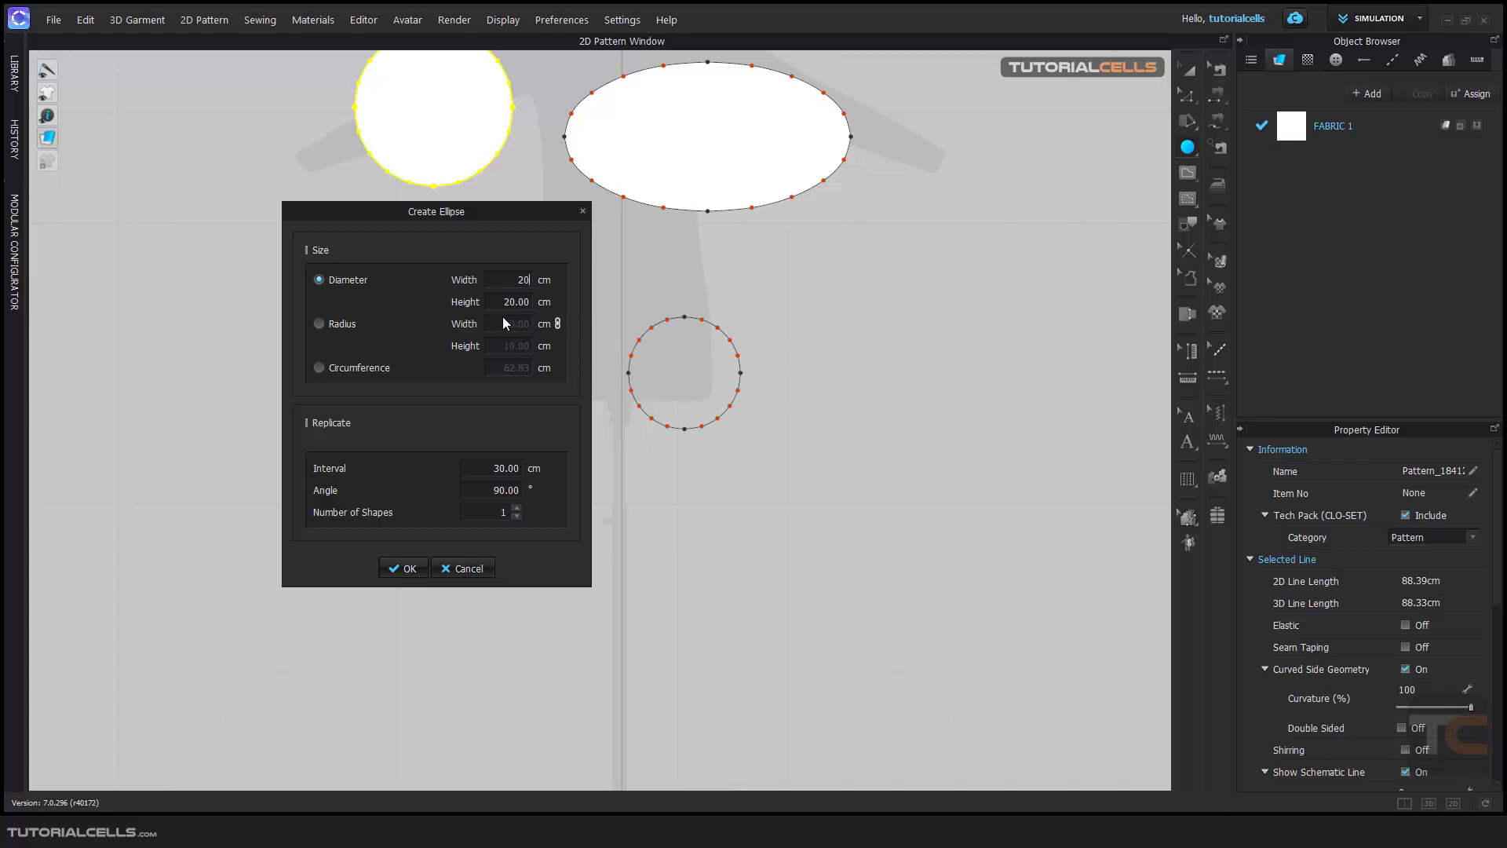
- Define the ellipse by radius instead, with a width of 20 cm and an unlinked height of 10 cm
click(320, 325)
text(20)
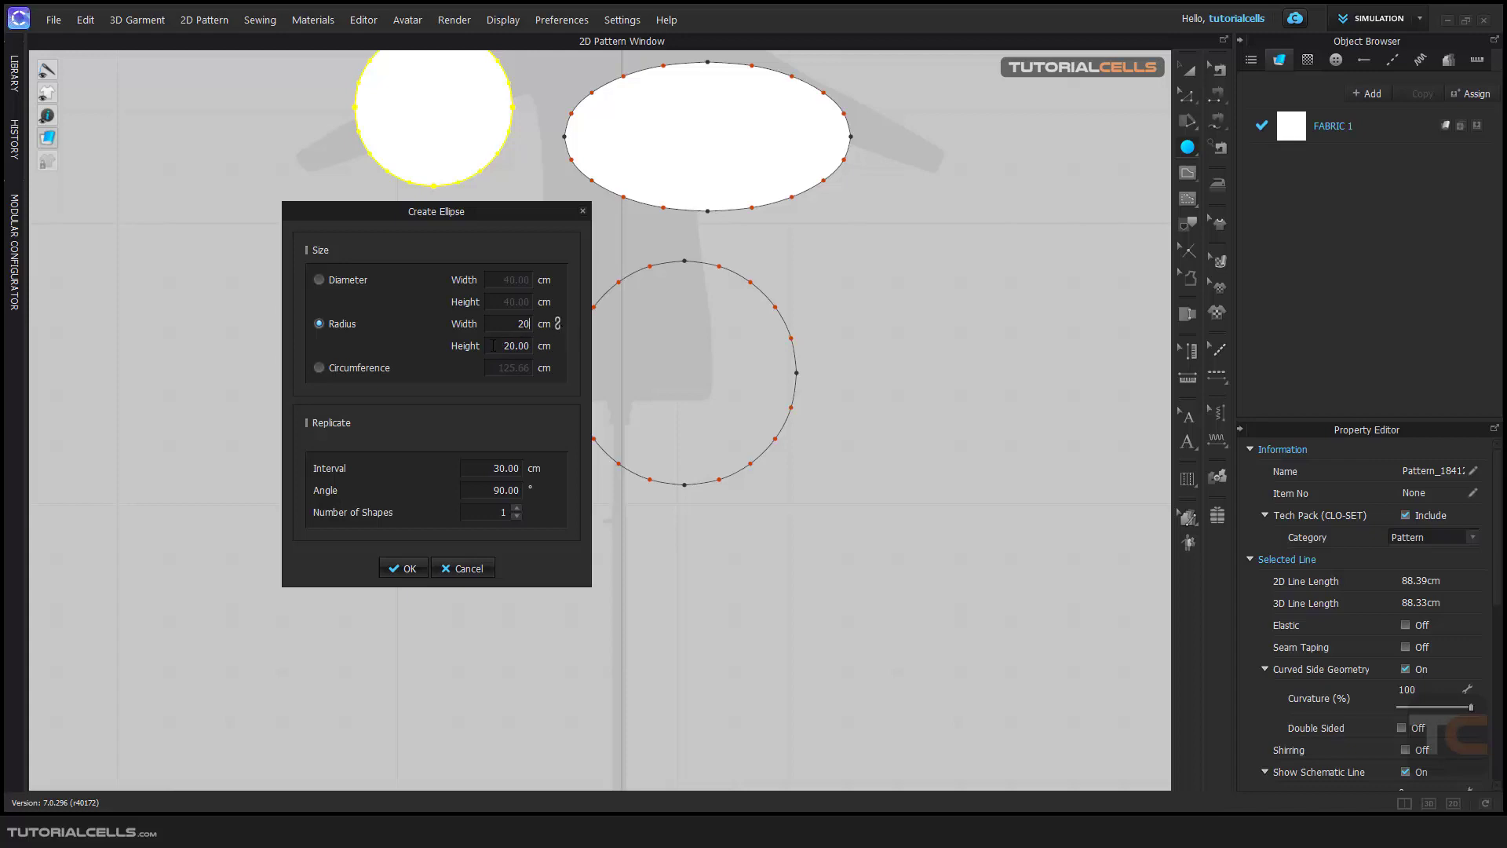
key(Tab)
text(10)
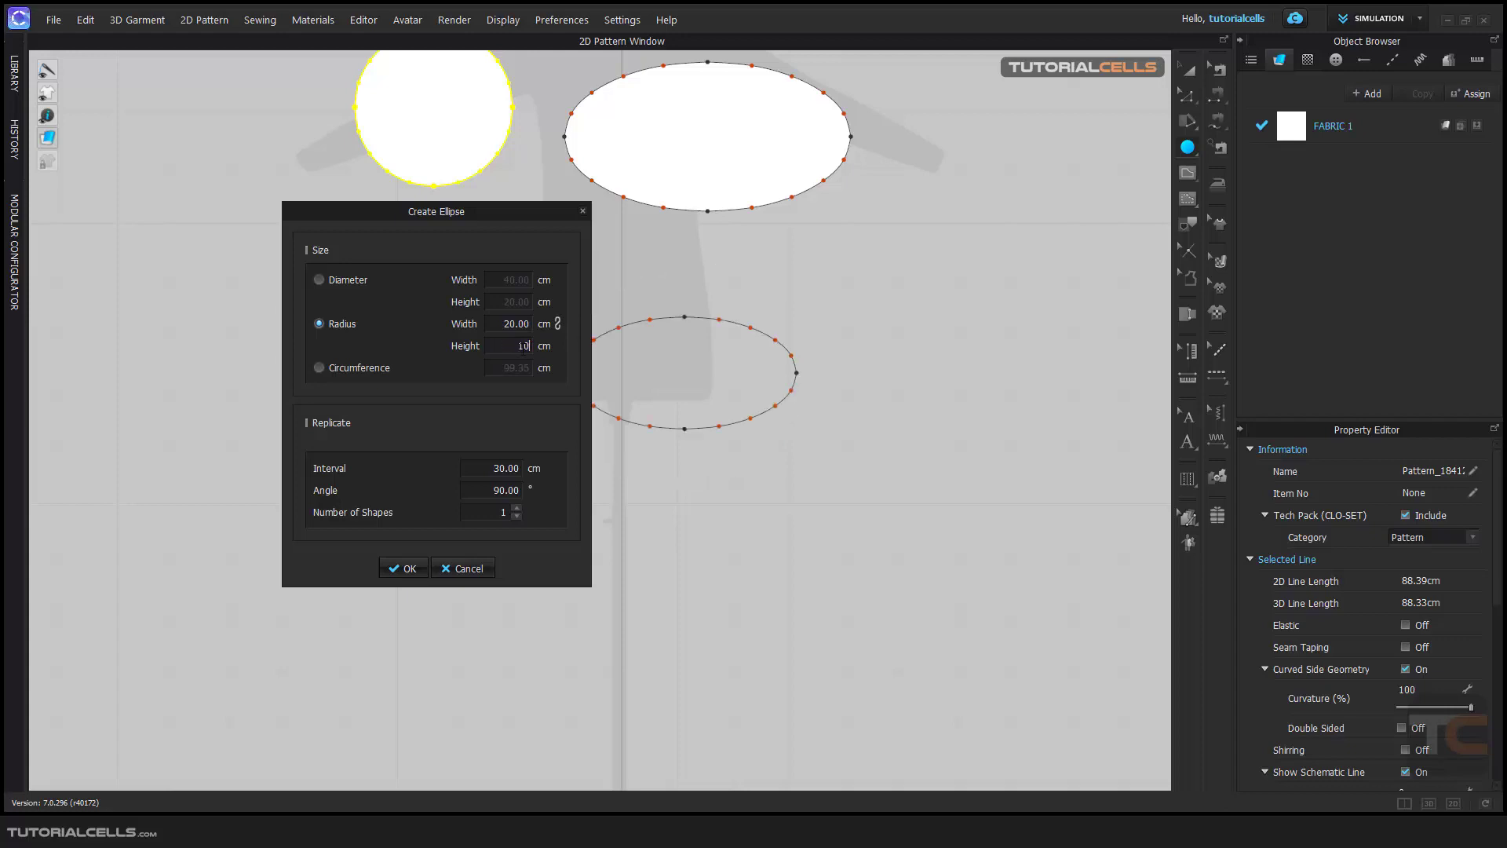
drag(496, 221, 421, 221)
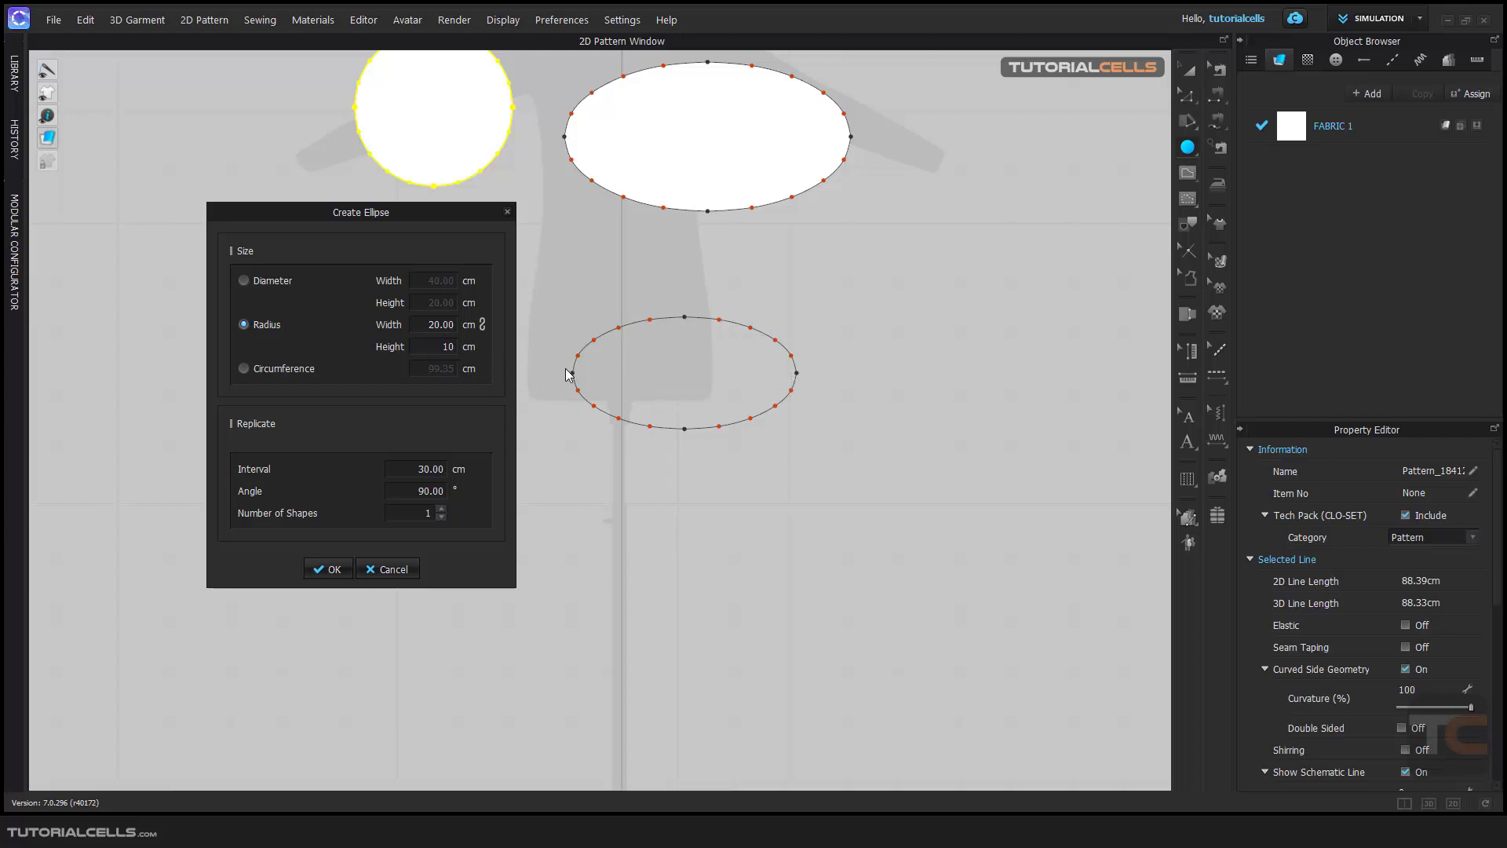
- Define the ellipse by a circumference of 100 cm and create it at the hip
click(244, 370)
text(100)
key(Return)
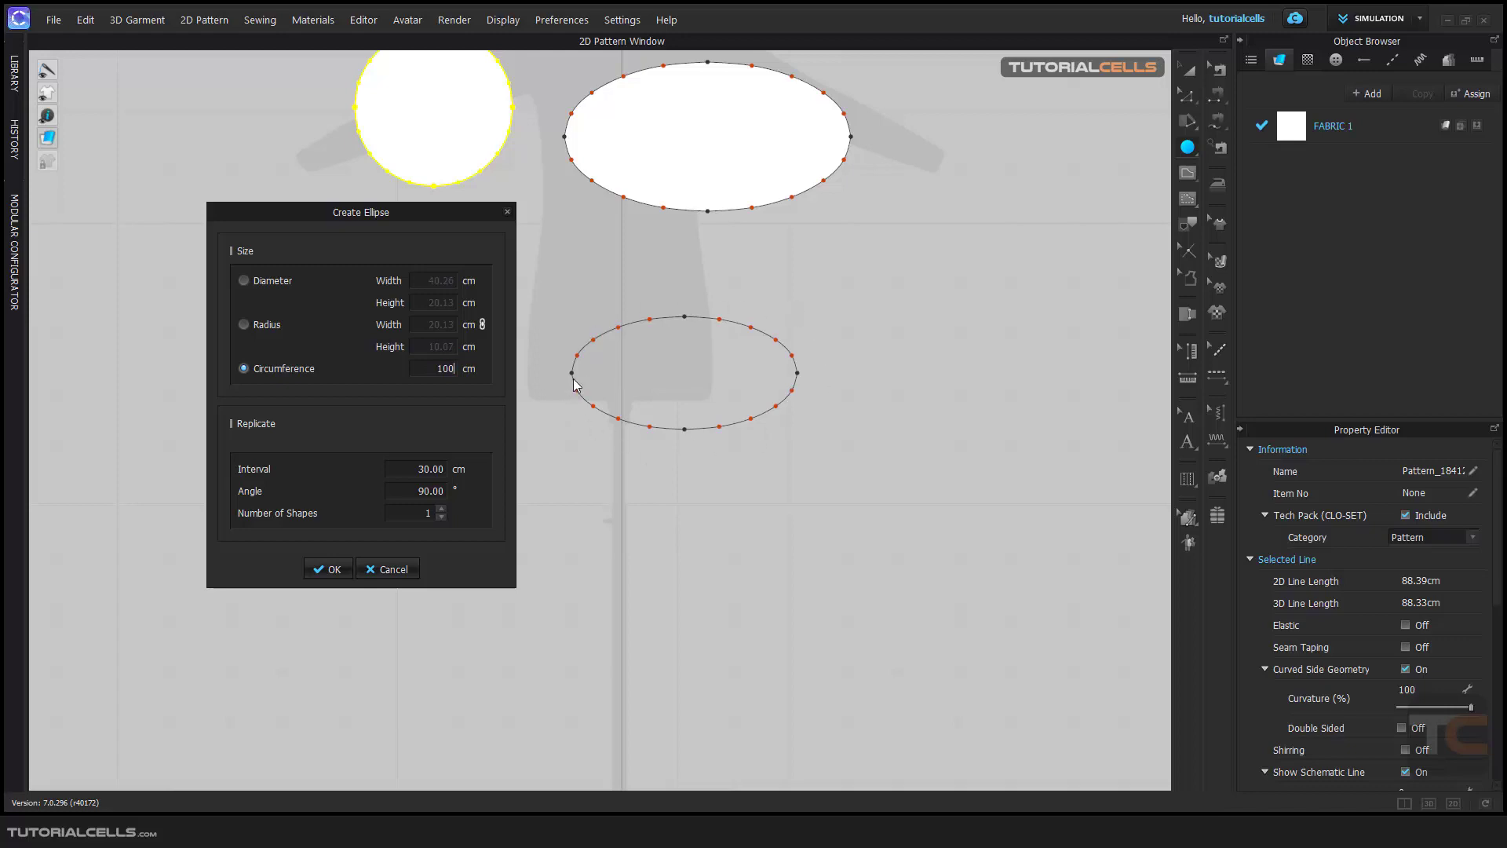
click(328, 569)
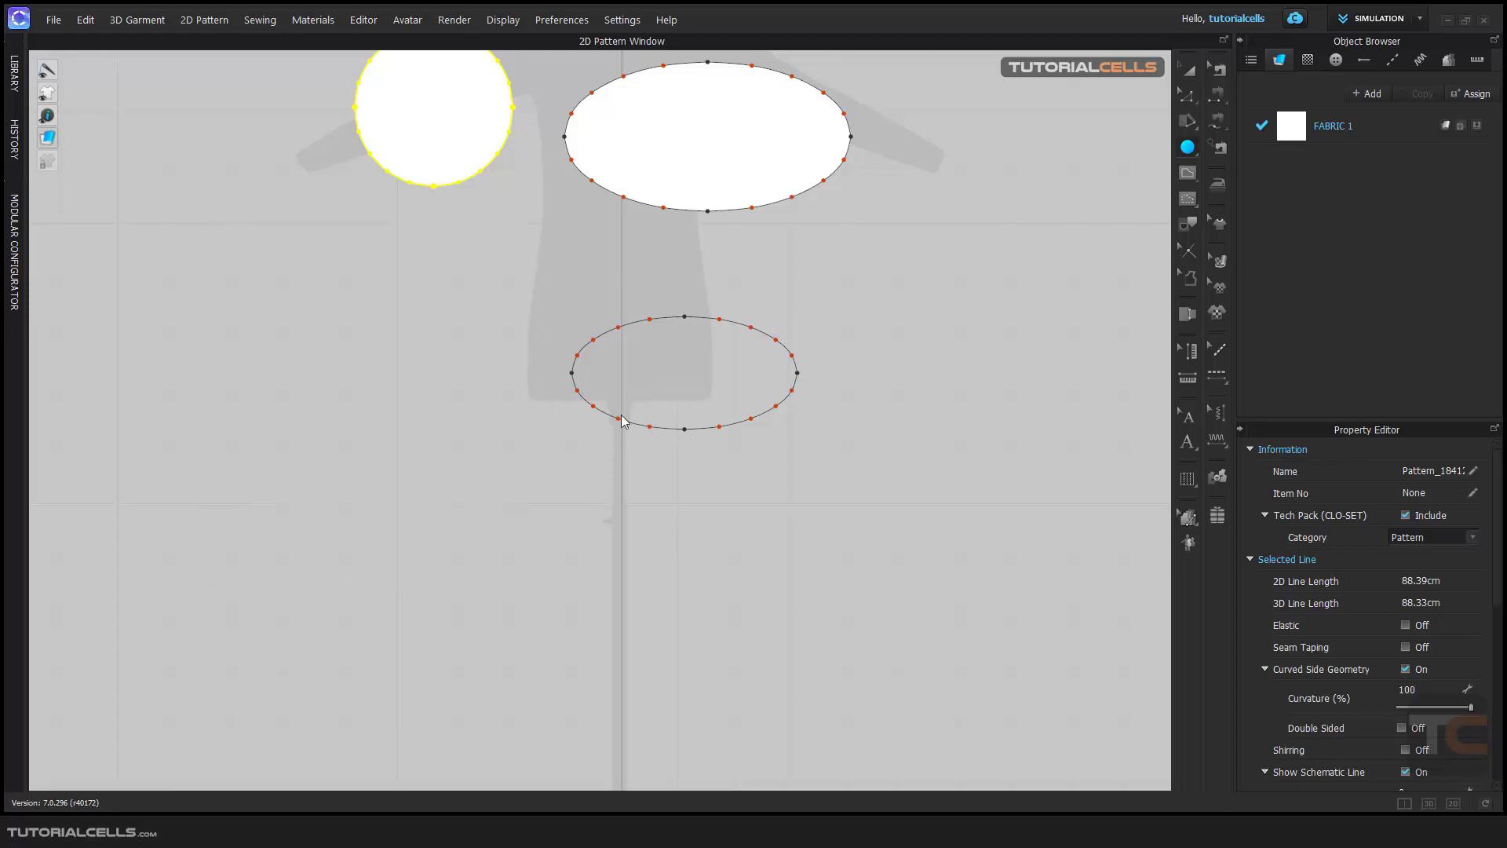
scroll(677, 374, down, 1)
scroll(677, 374, down, 1)
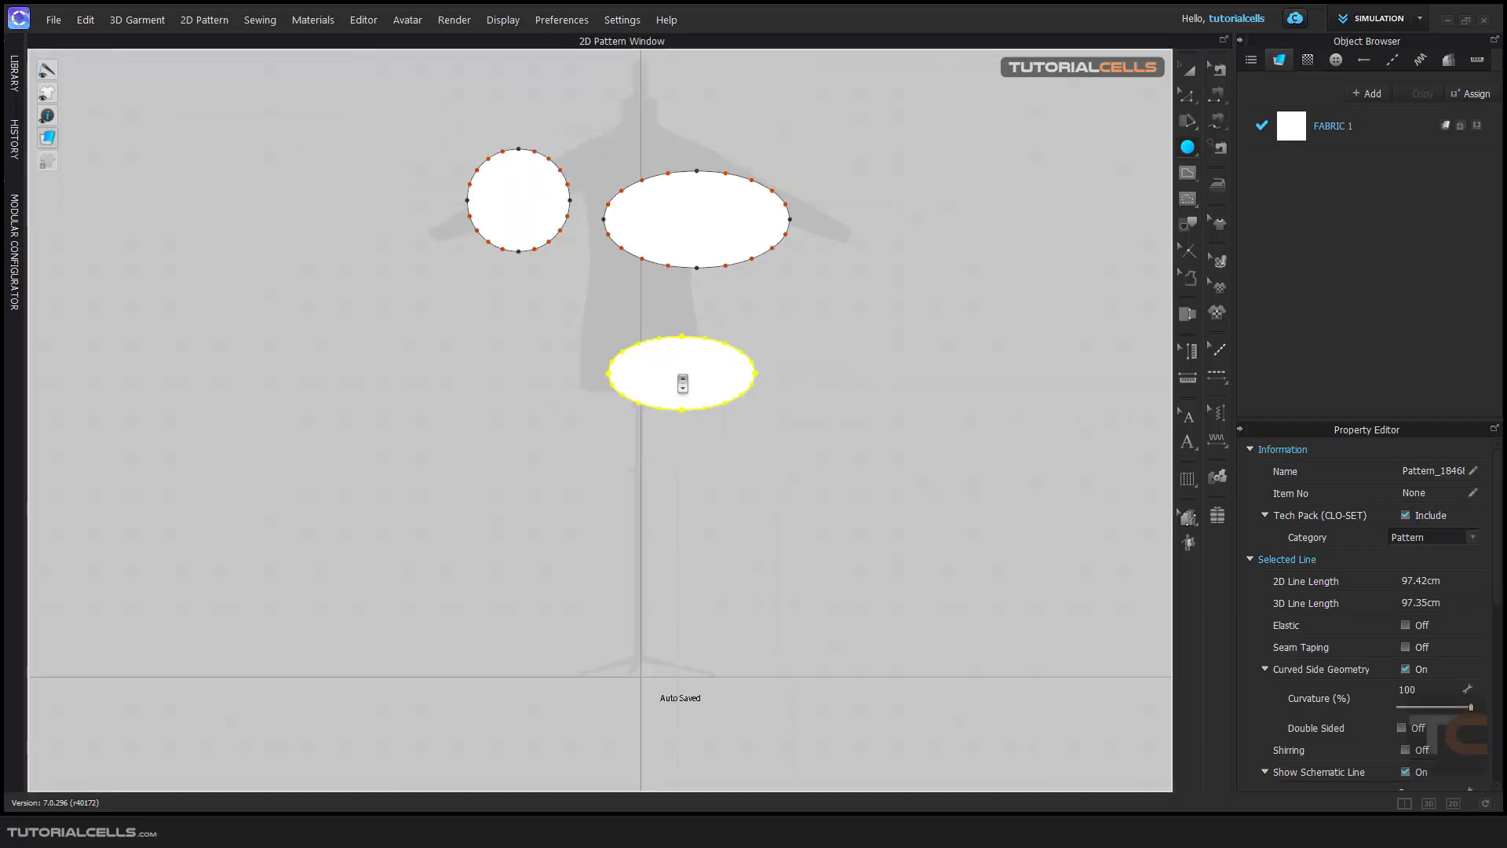
scroll(679, 380, down, 1)
scroll(682, 384, up, 2)
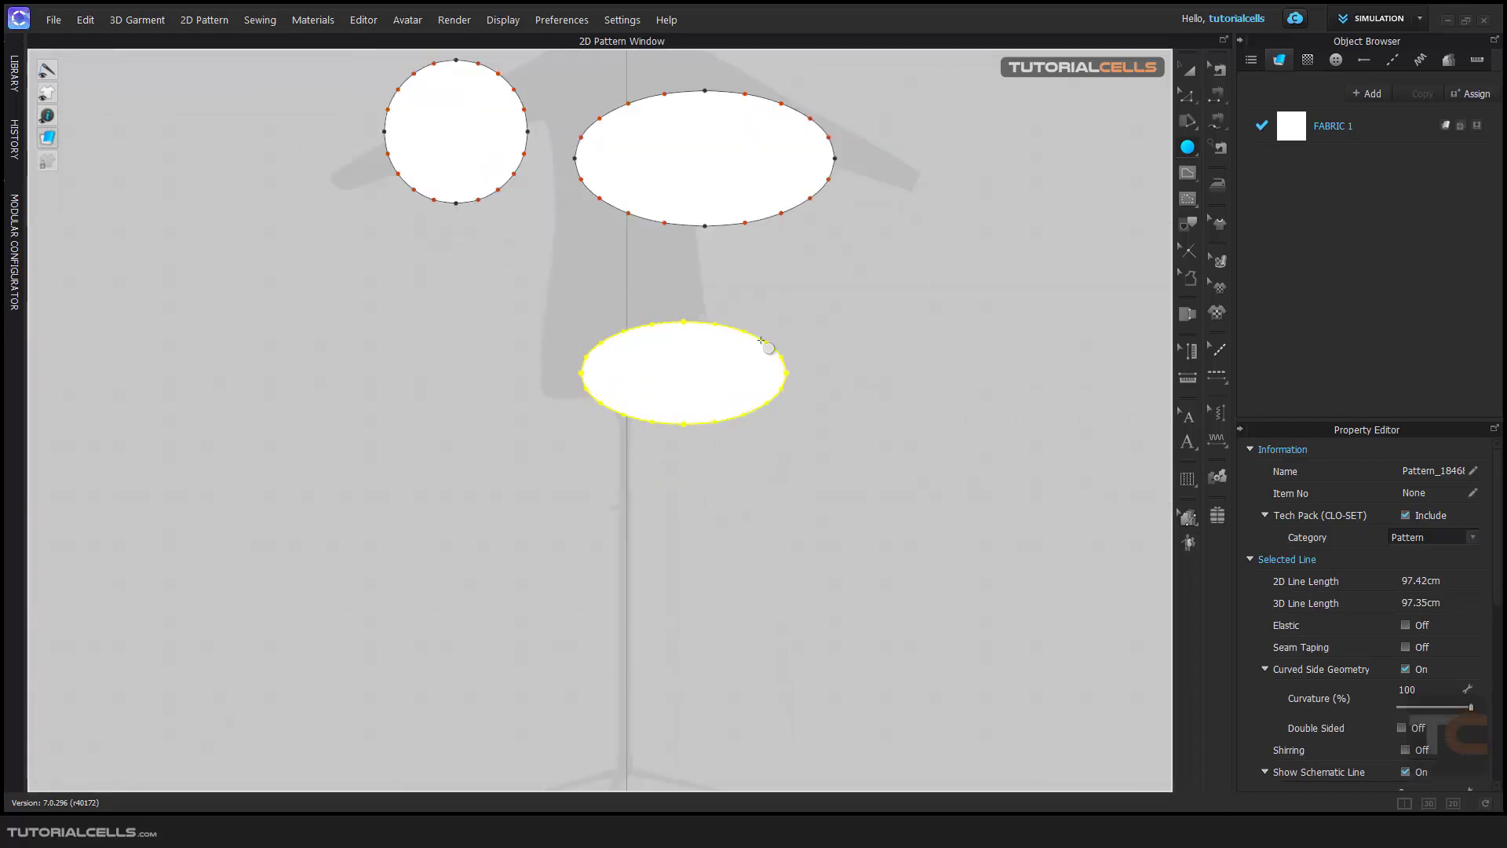
- Switch to the Spiral tool
click(1188, 147)
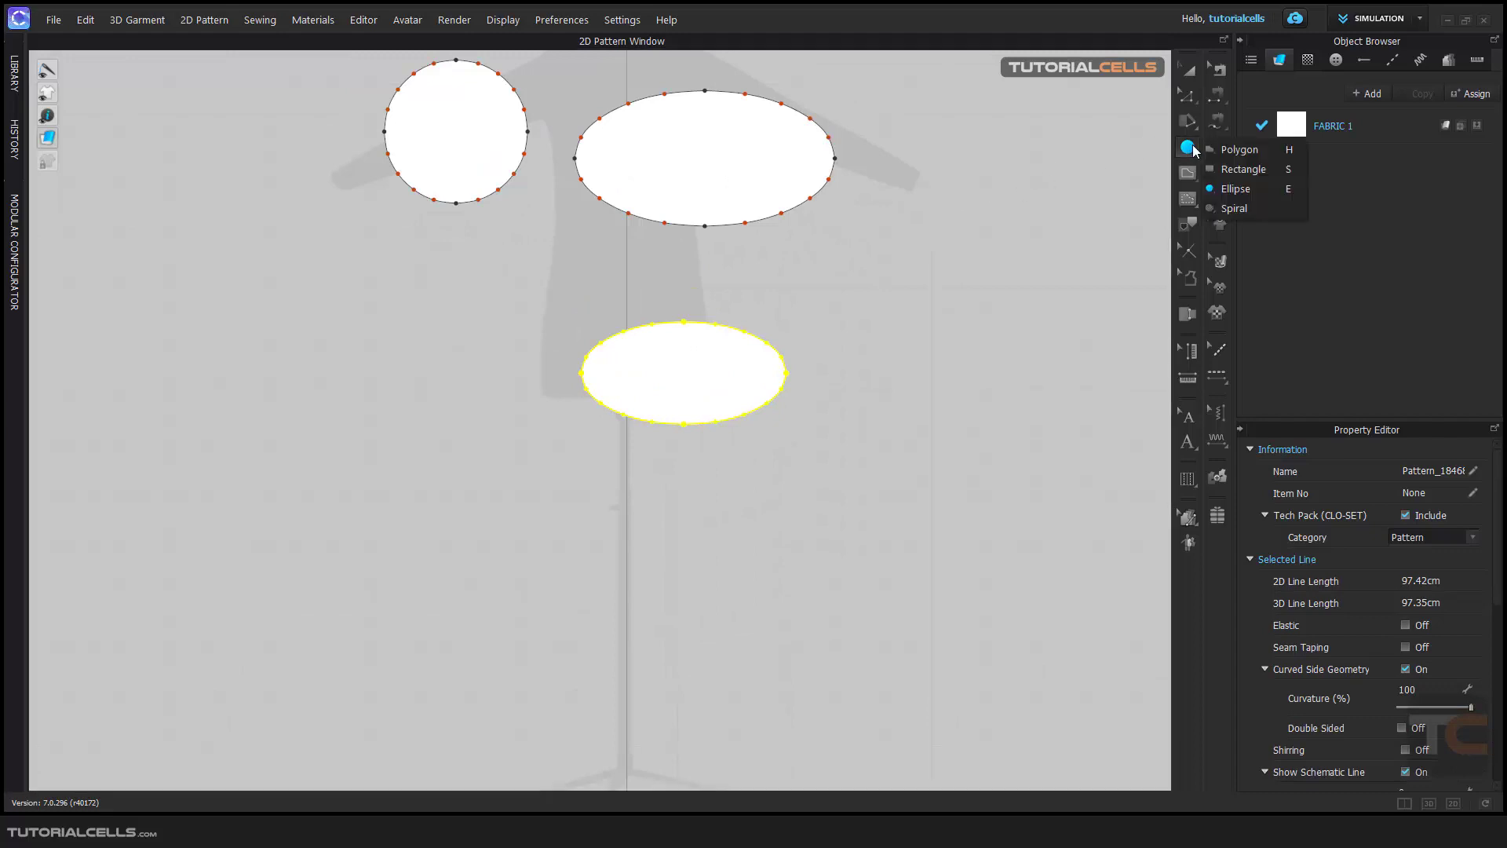
click(1232, 211)
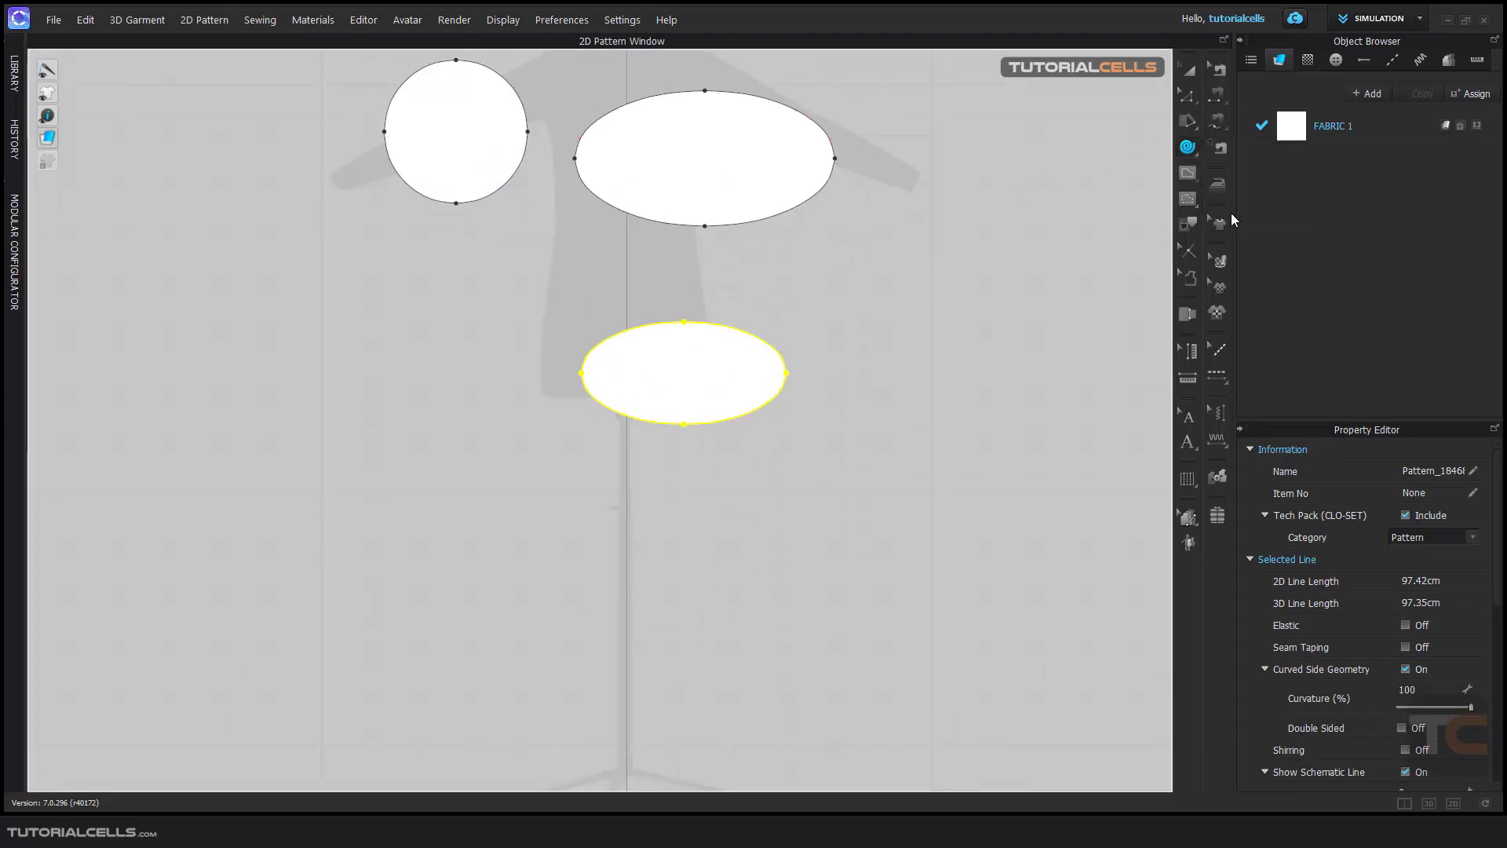
click(652, 648)
drag(746, 303, 237, 352)
click(290, 558)
- Start a spiral in the empty area beside the avatar's stand and set its inner radius to 18 cm
middle_drag(517, 598, 683, 410)
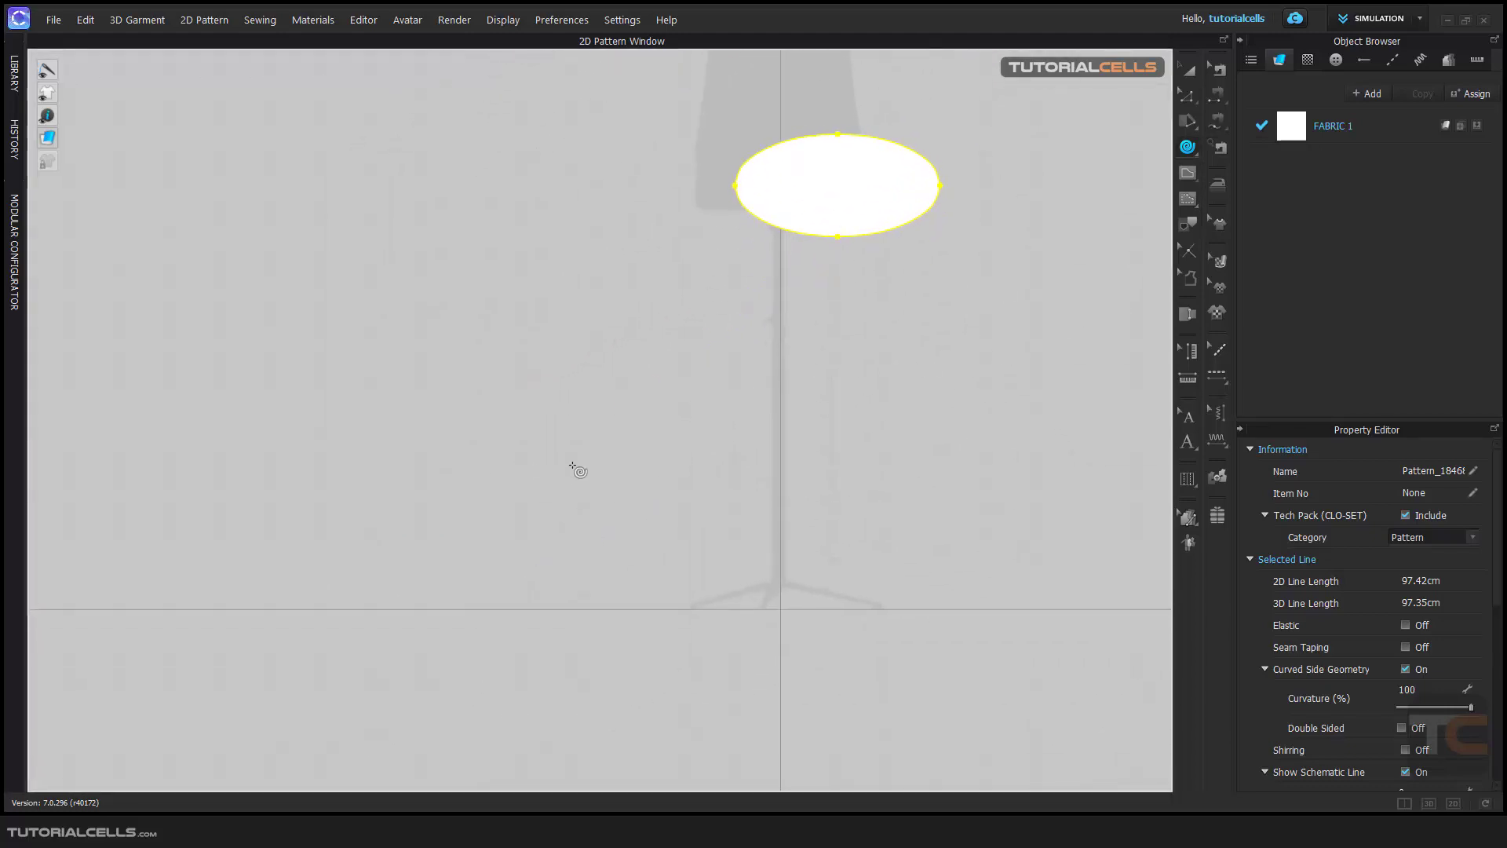
click(572, 464)
drag(709, 313, 226, 226)
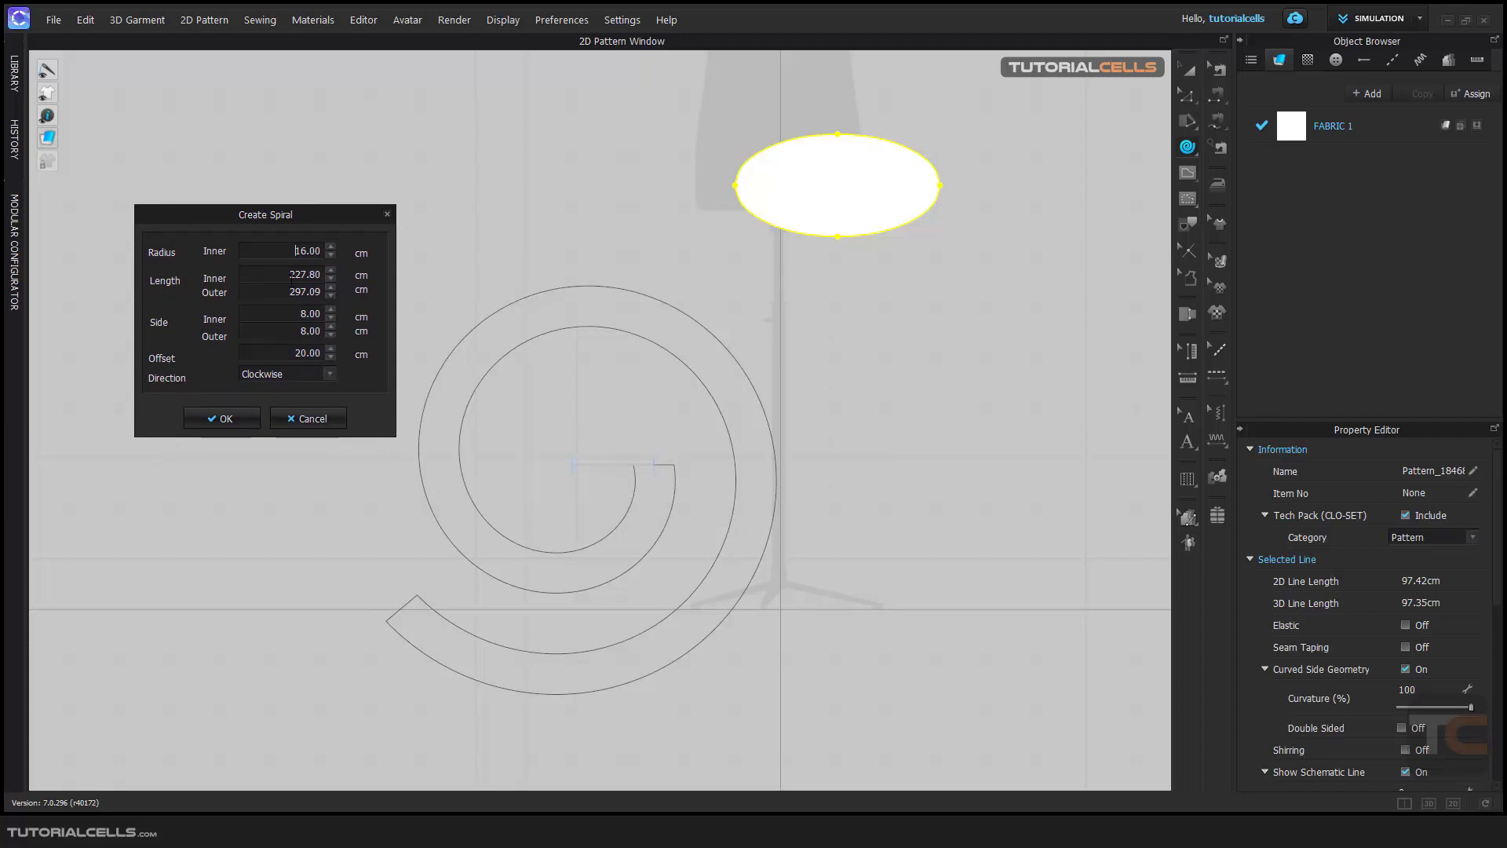
click(331, 248)
click(331, 248)
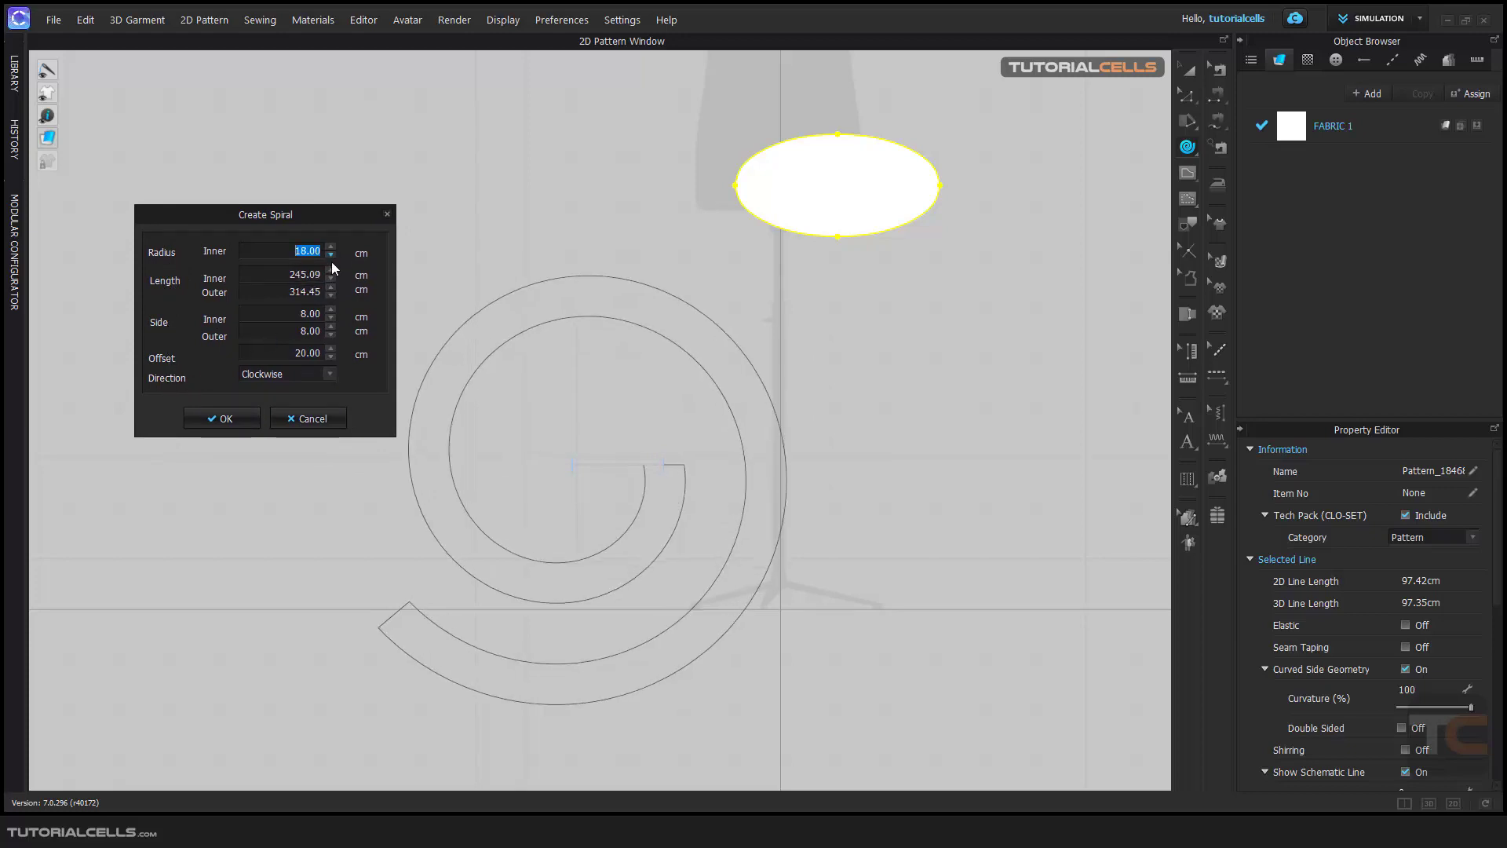
click(330, 256)
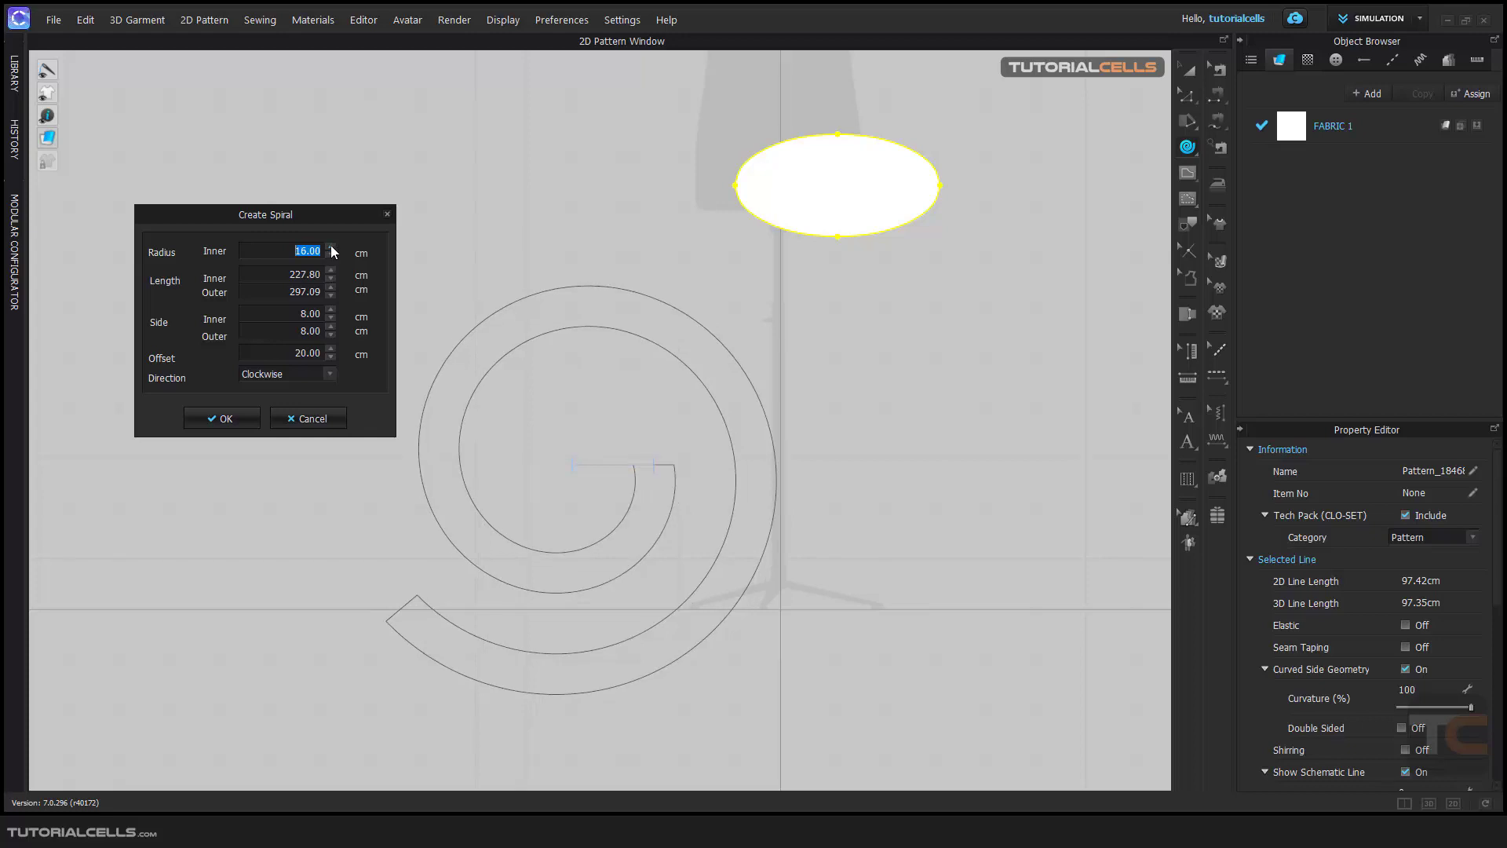
click(330, 245)
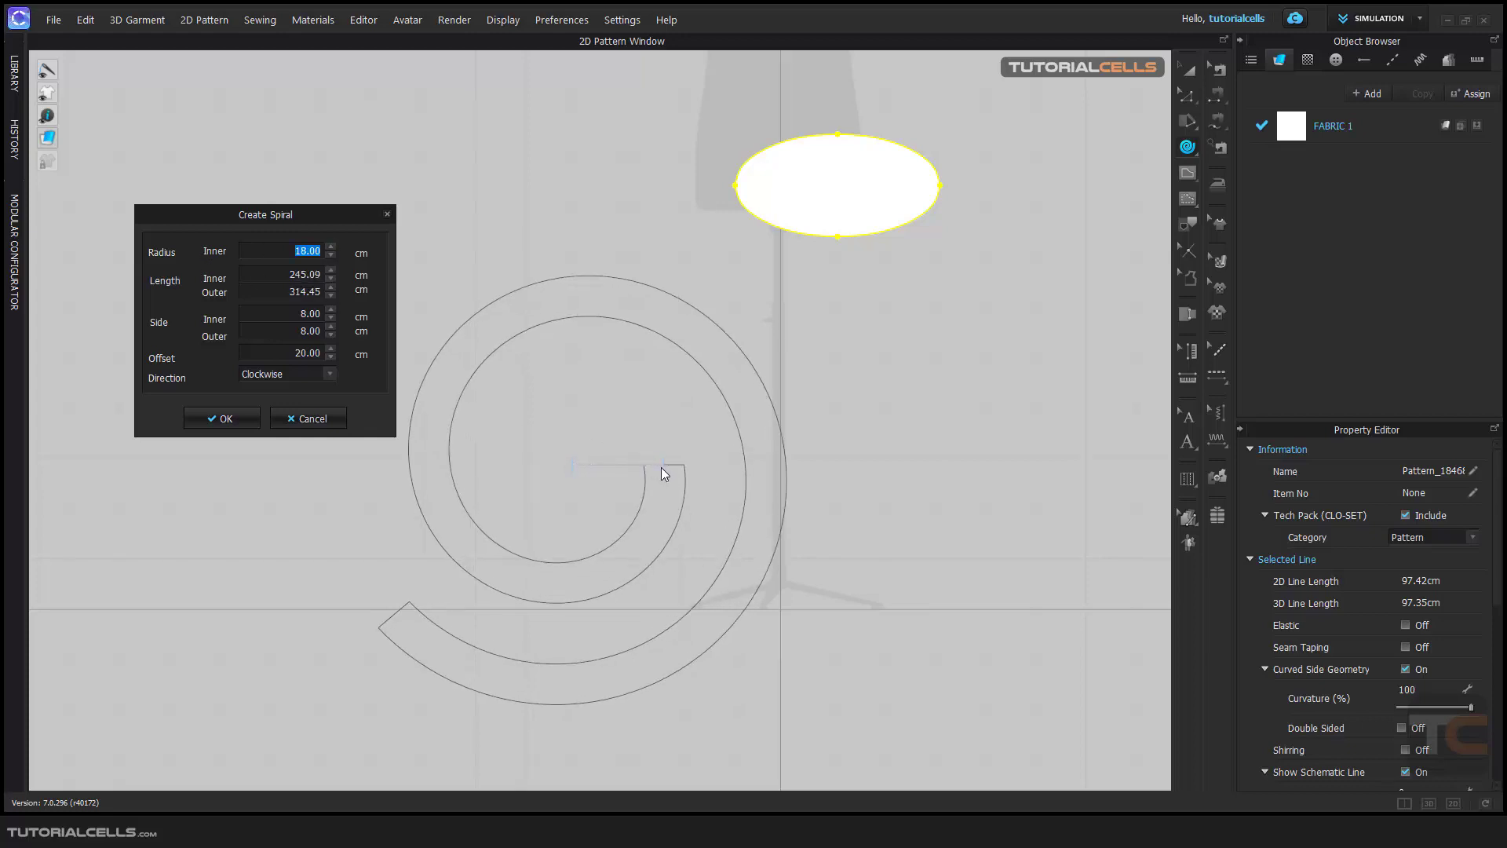
- Lengthen the spiral's inner edge to 249.09 cm, then its outer edge to 320.25 cm
click(331, 271)
click(331, 271)
click(331, 270)
click(332, 271)
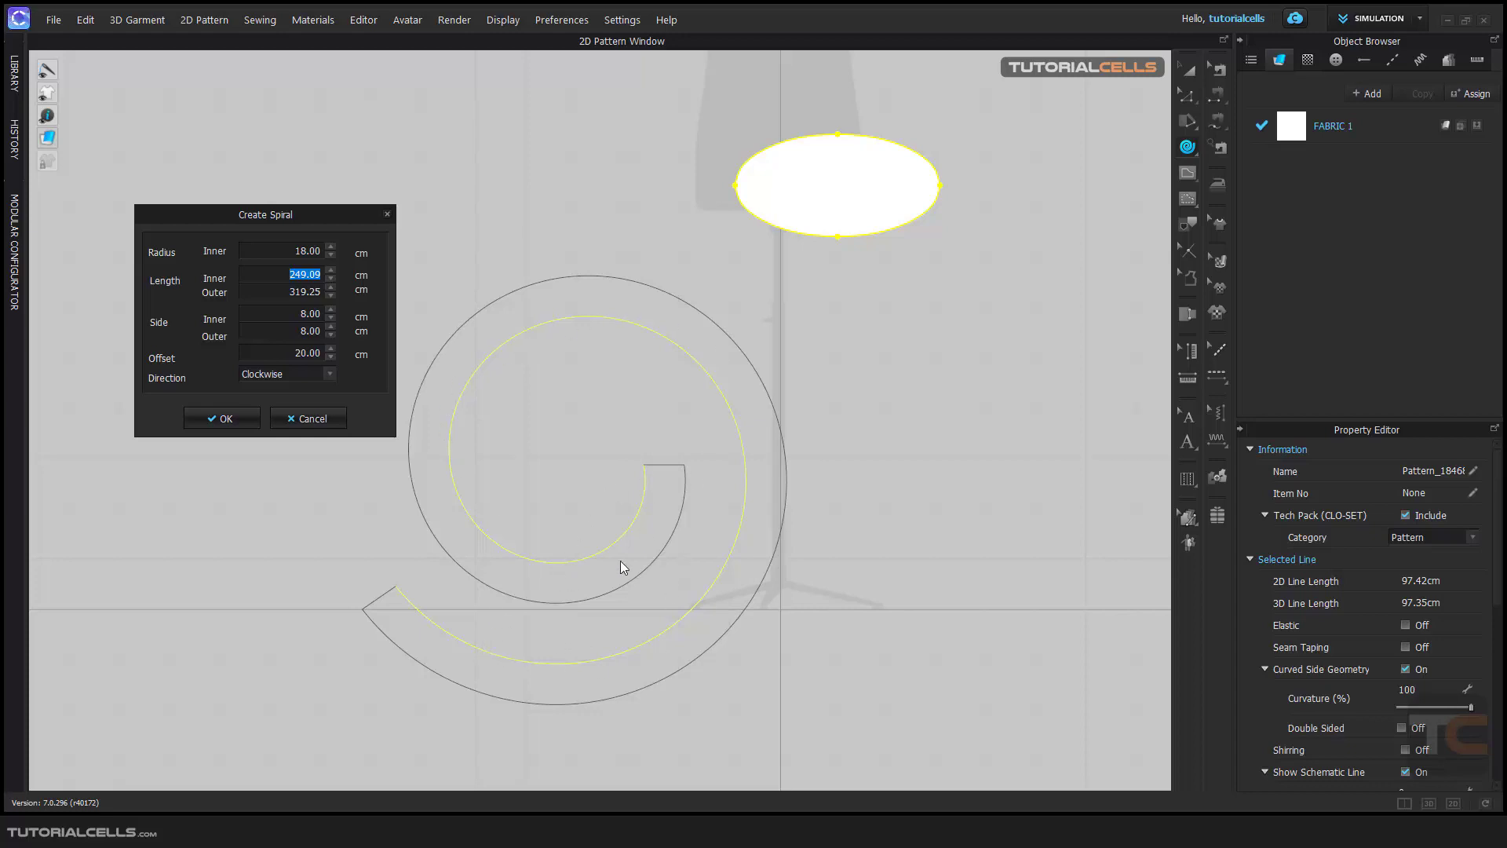
click(330, 288)
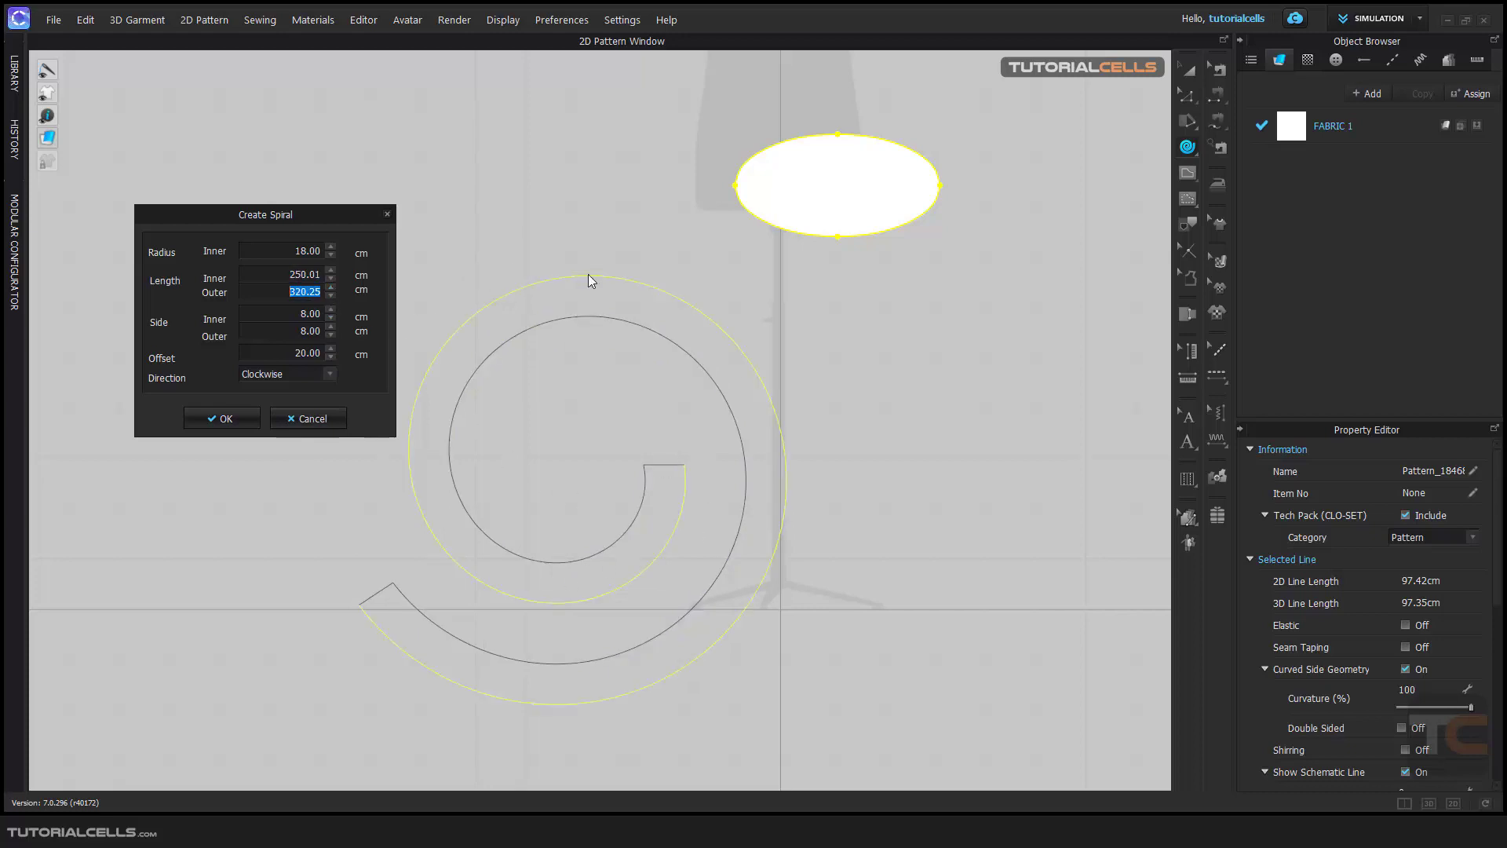
- Shorten the spiral's outer length by a few increments, then extend it well past the previous length
click(328, 296)
click(329, 296)
click(329, 296)
click(331, 289)
click(331, 288)
click(331, 288)
click(331, 289)
click(331, 288)
click(331, 288)
click(331, 288)
click(332, 288)
click(331, 288)
- Widen the spiral's inner side to 14 cm
click(331, 310)
click(331, 309)
click(331, 309)
click(331, 309)
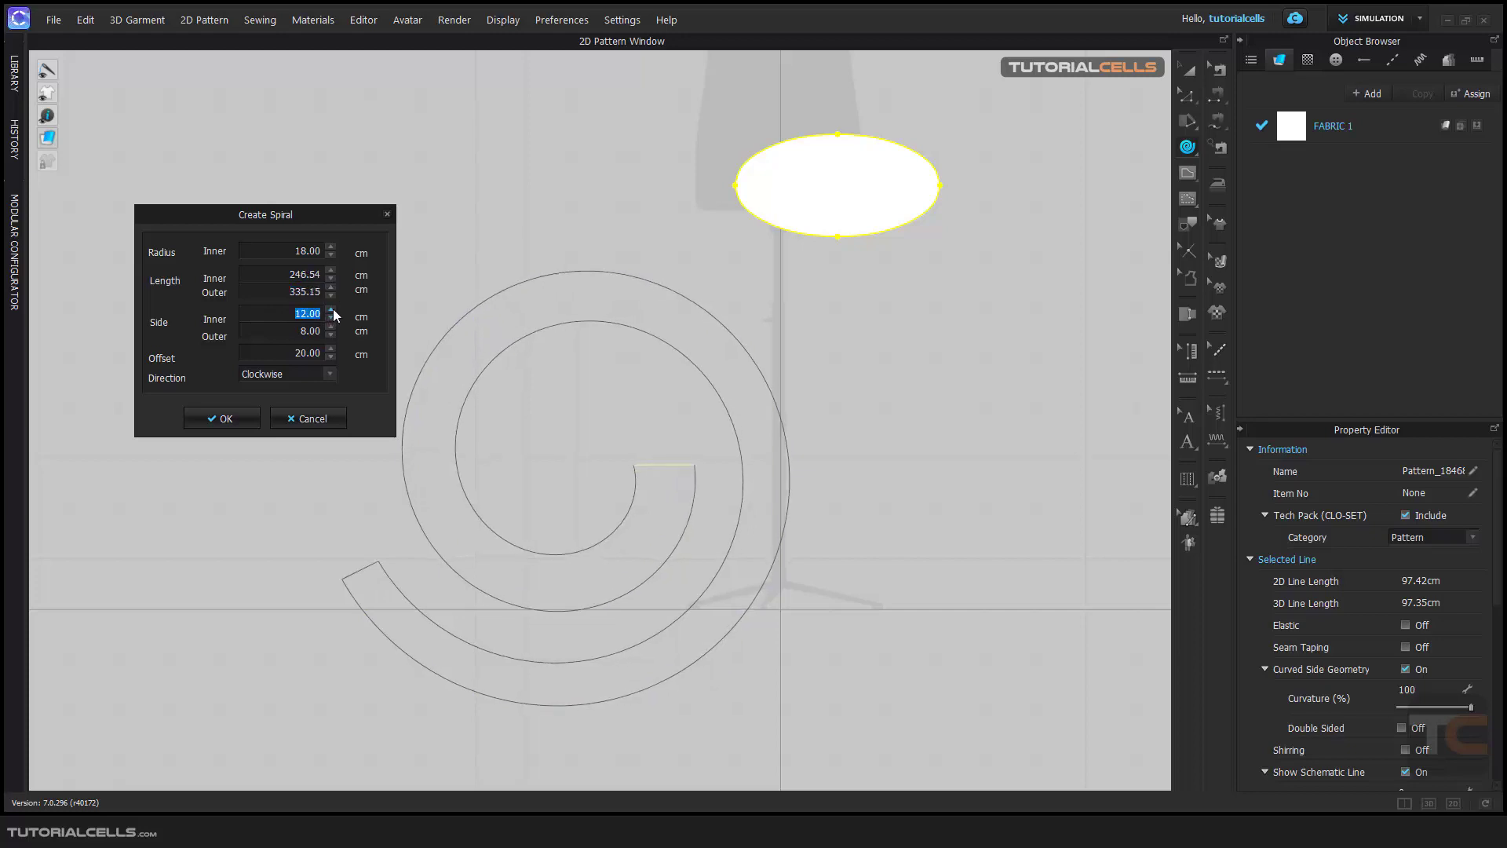
click(332, 309)
click(331, 309)
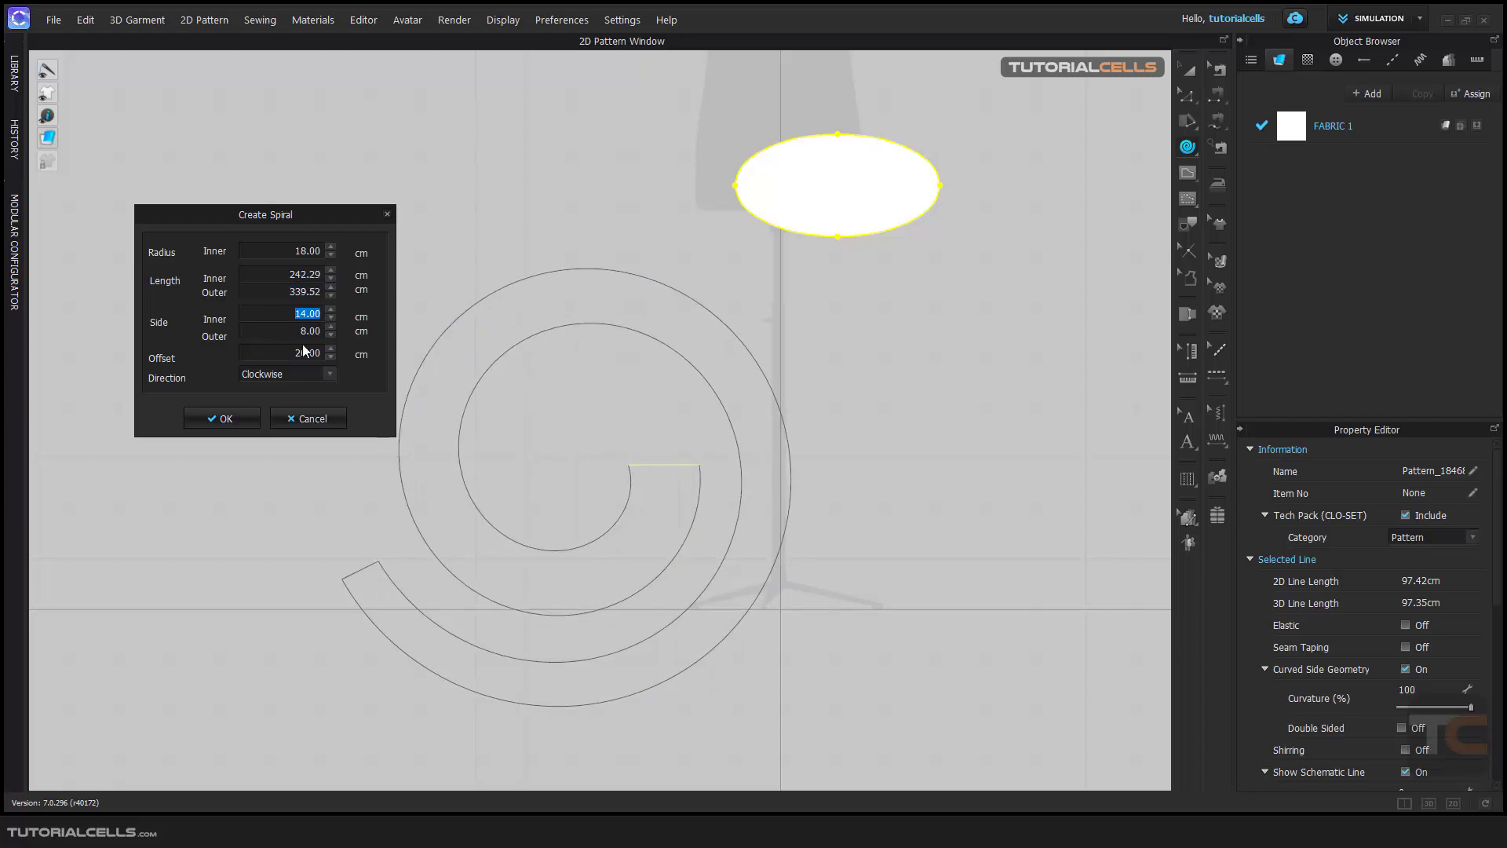
- Set the spiral's outer side to 12 cm and its offset to 23 cm
click(330, 326)
click(330, 326)
click(330, 326)
click(330, 327)
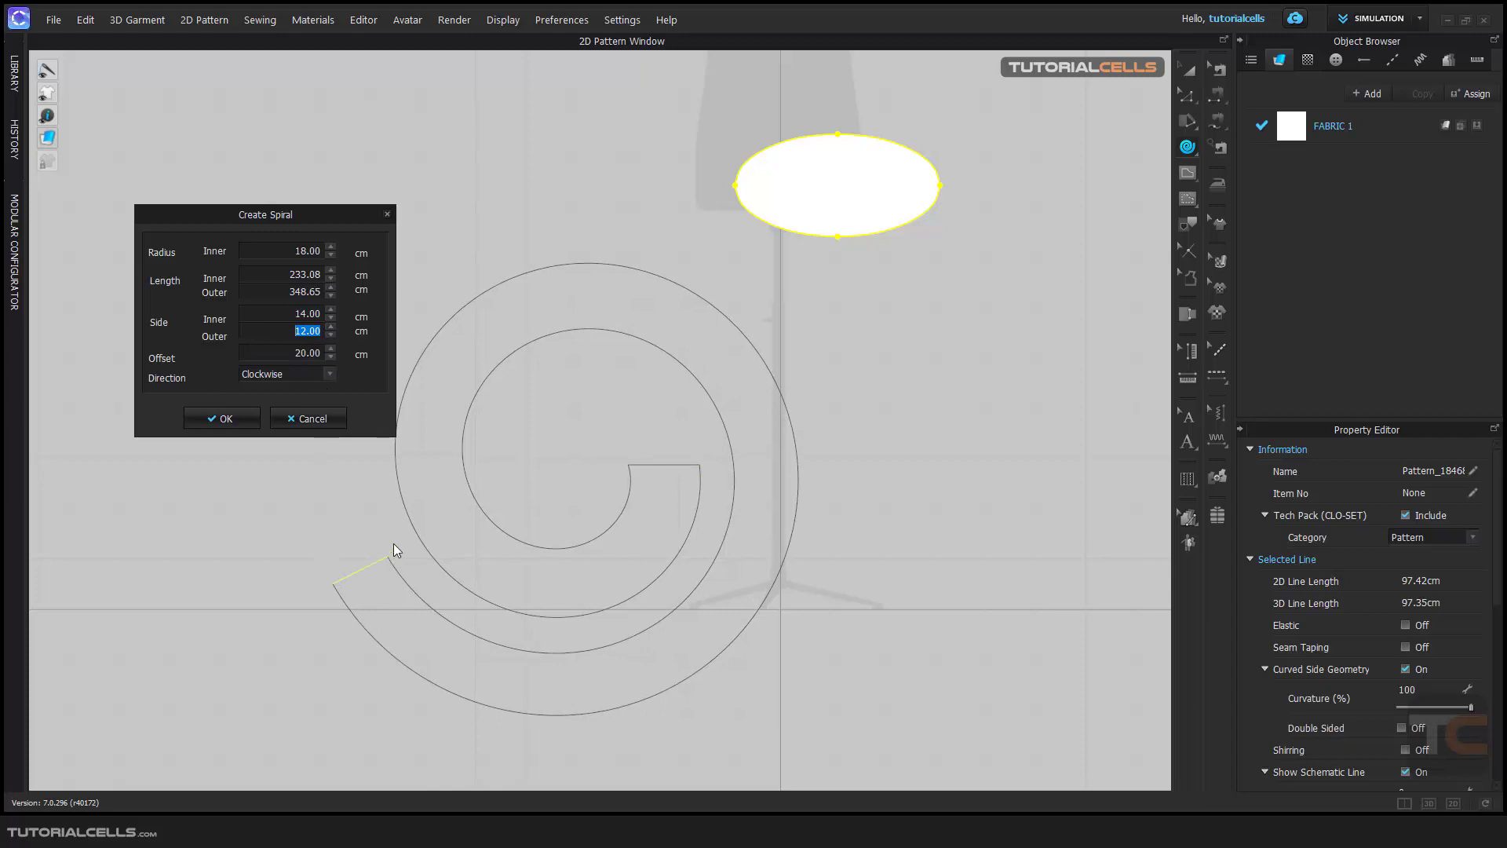
click(330, 348)
click(330, 348)
click(330, 348)
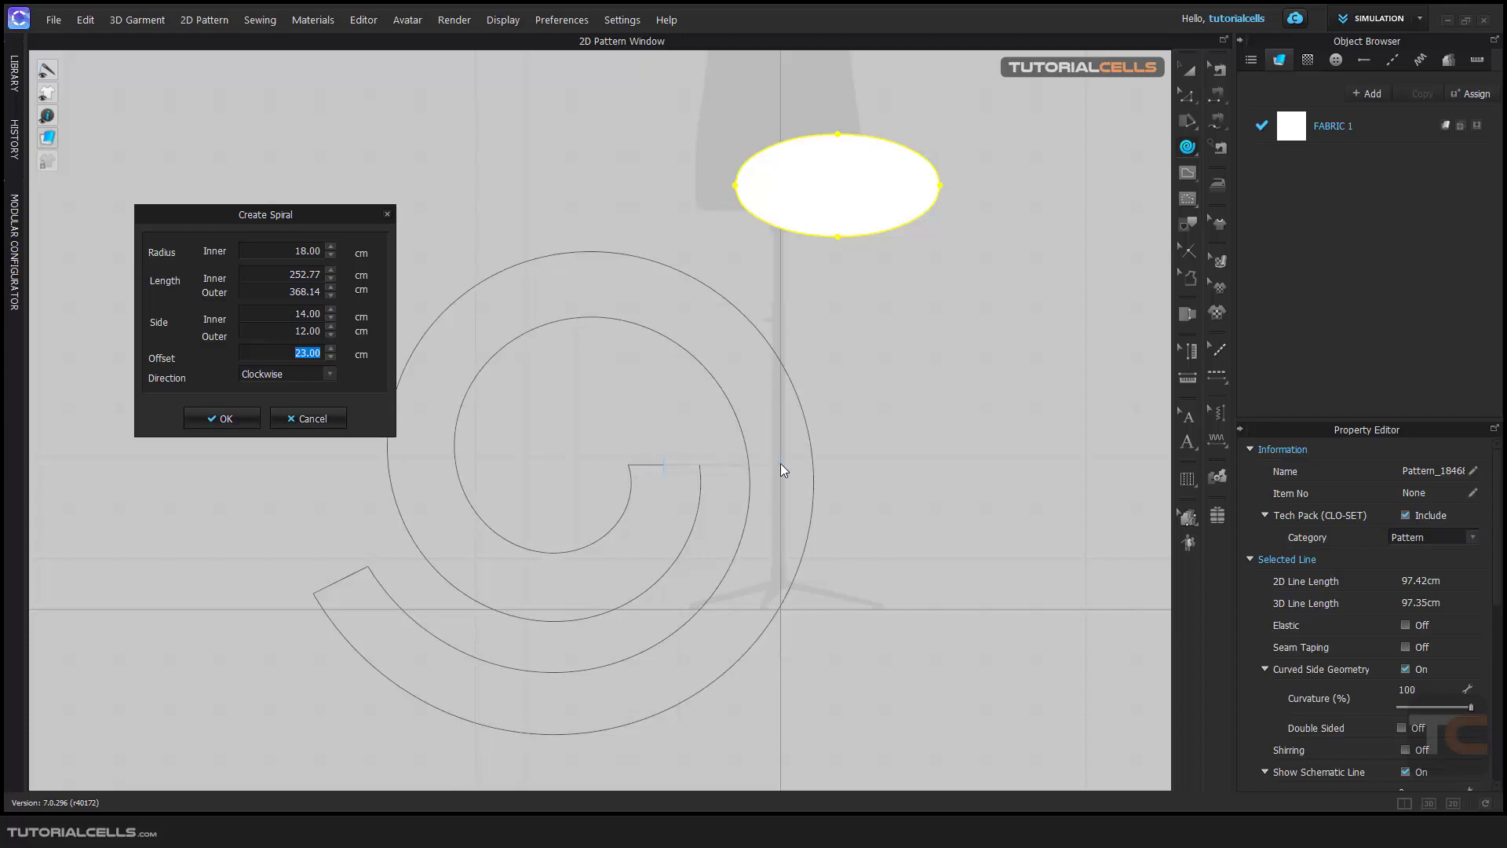
- Change the spiral's direction to Counterclockwise and create the pattern
click(330, 374)
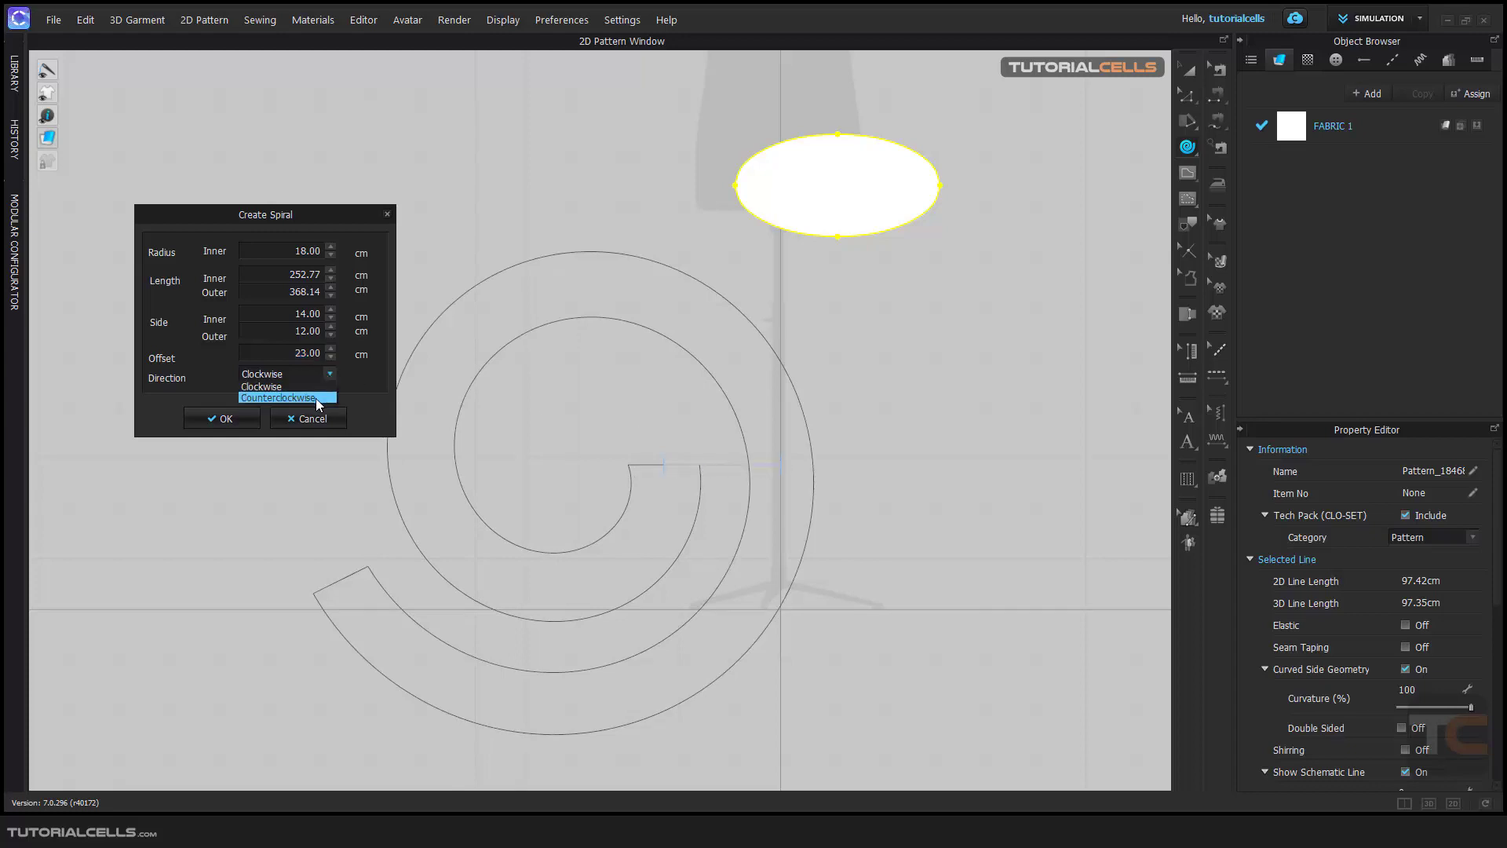
click(315, 397)
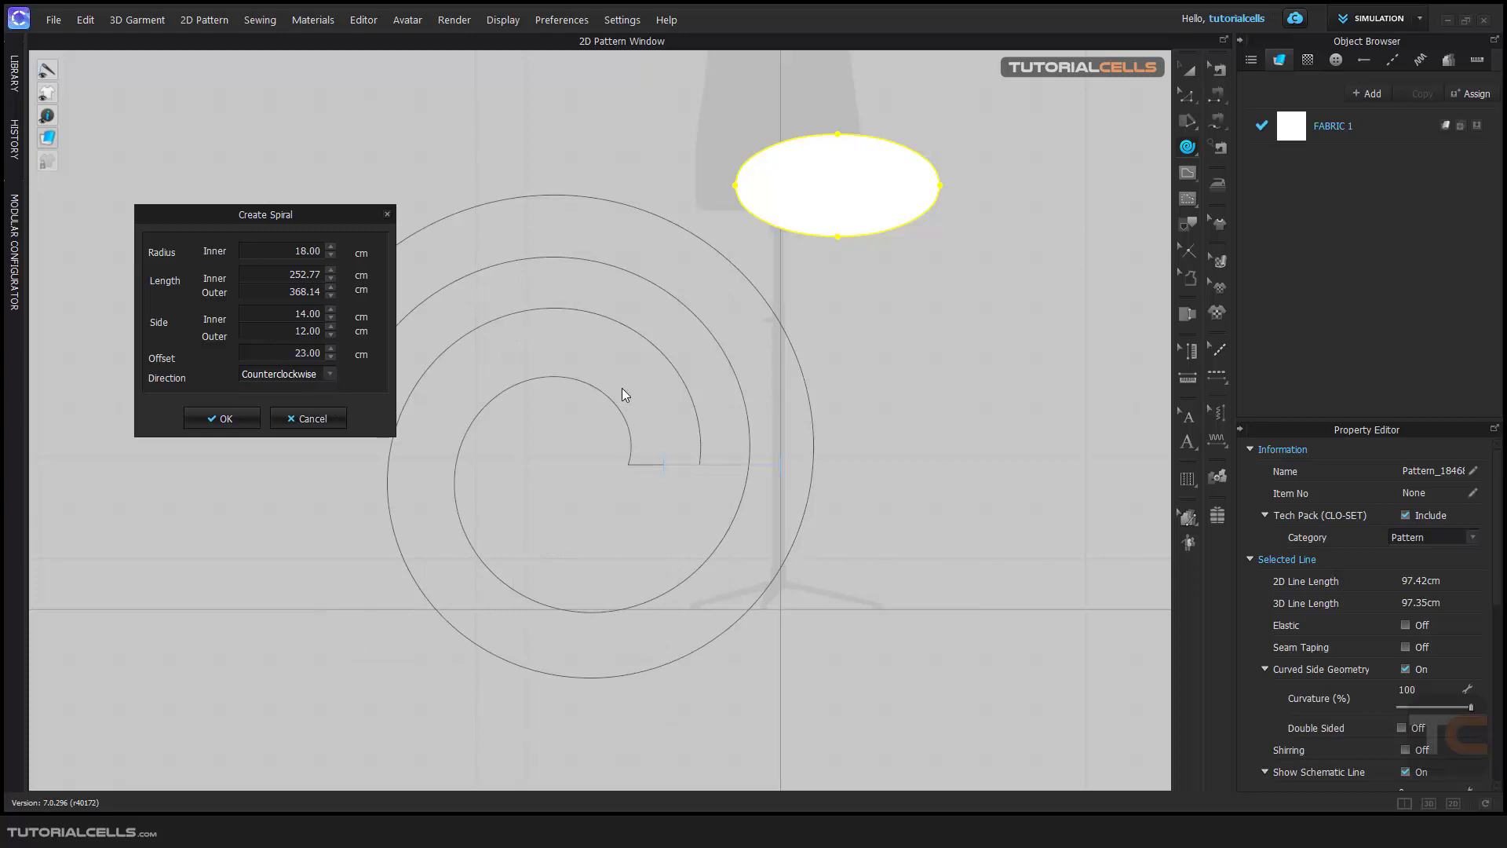
click(210, 419)
scroll(330, 431, down, 3)
scroll(514, 421, up, 4)
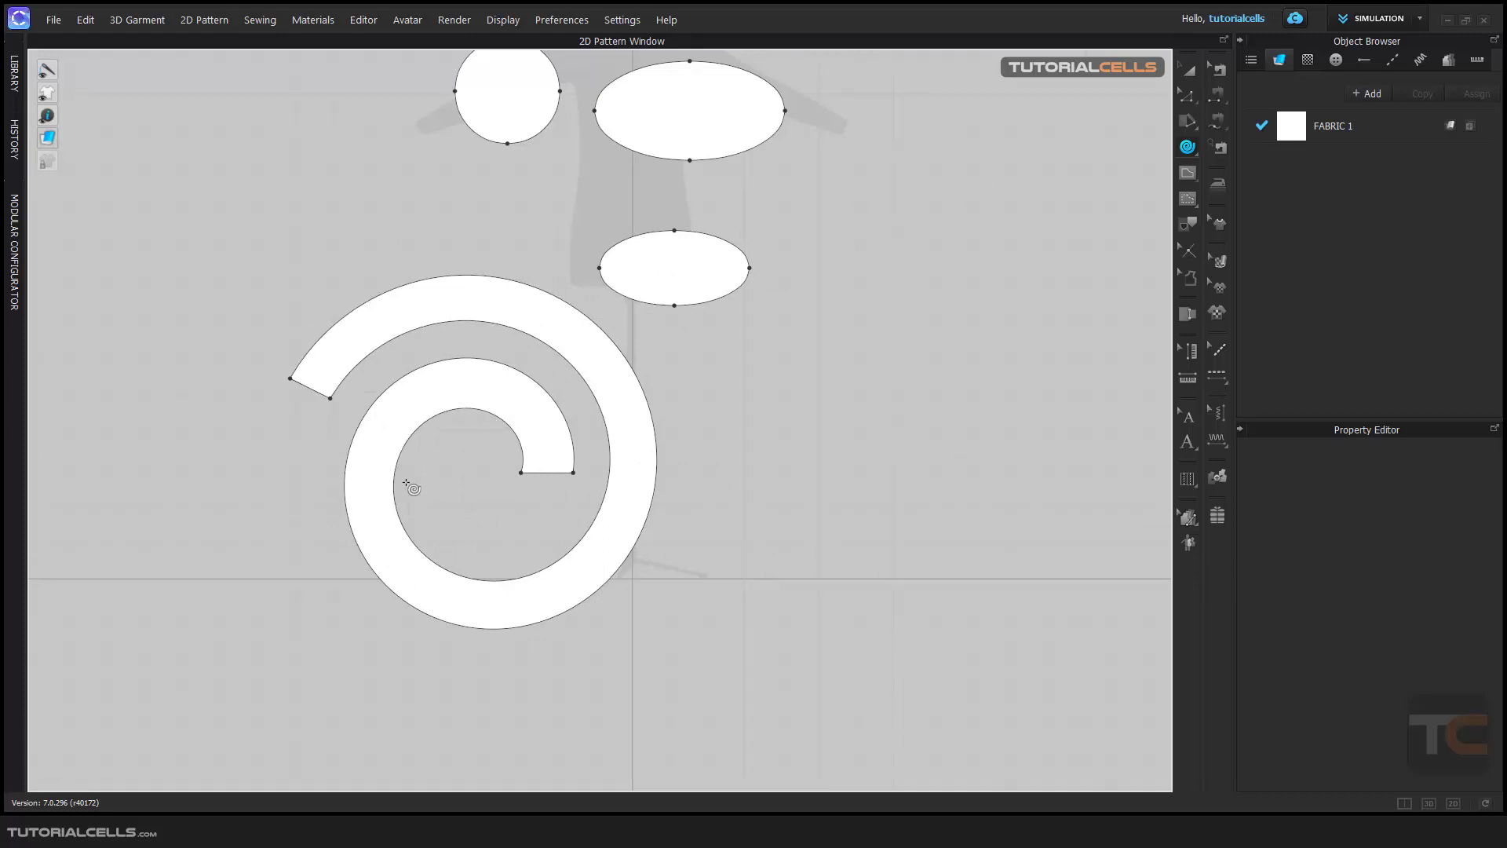
scroll(585, 469, down, 3)
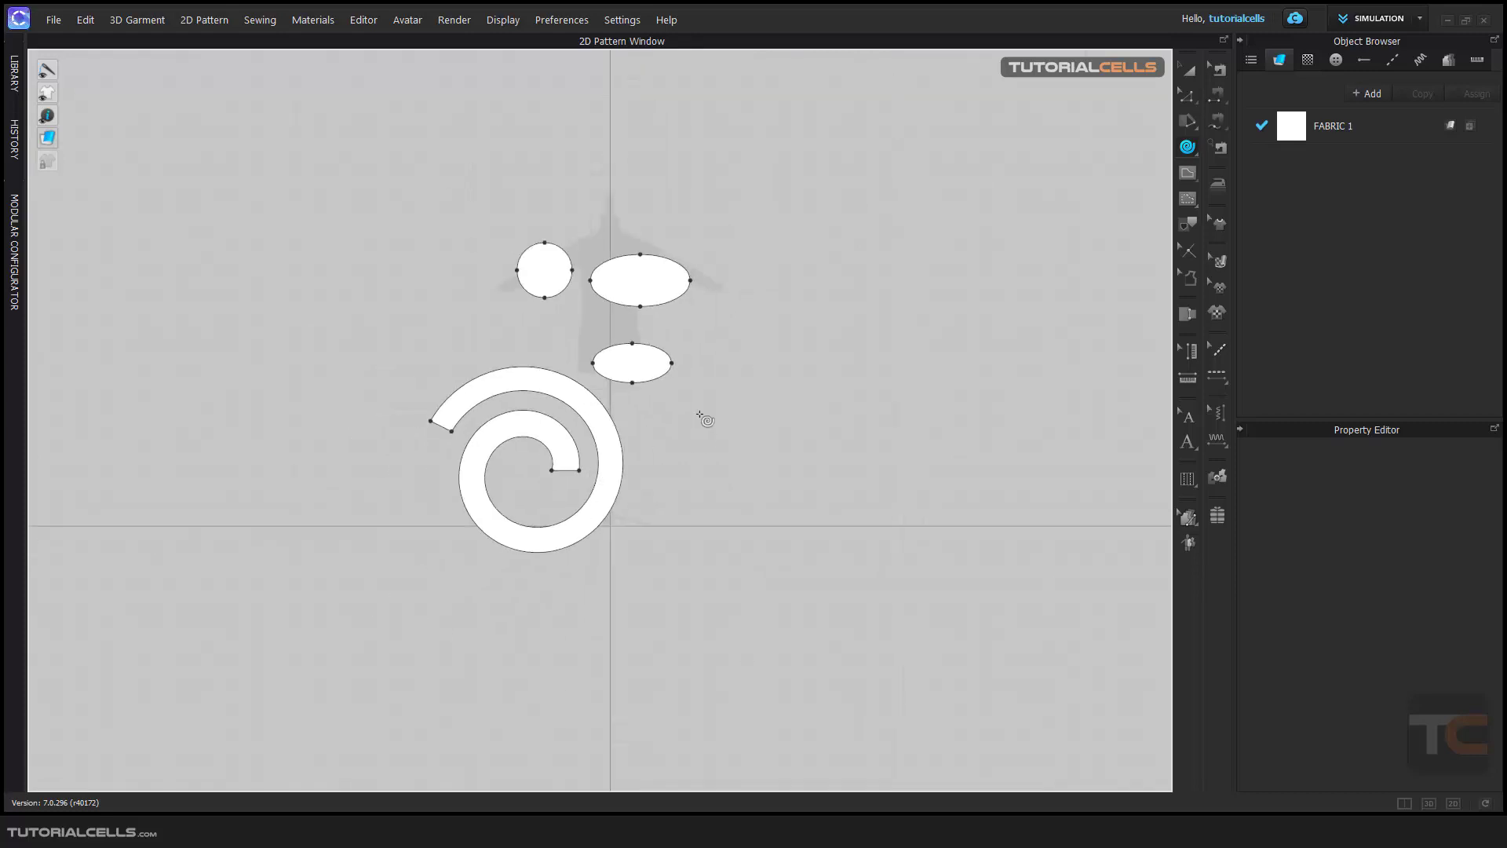
scroll(706, 420, up, 3)
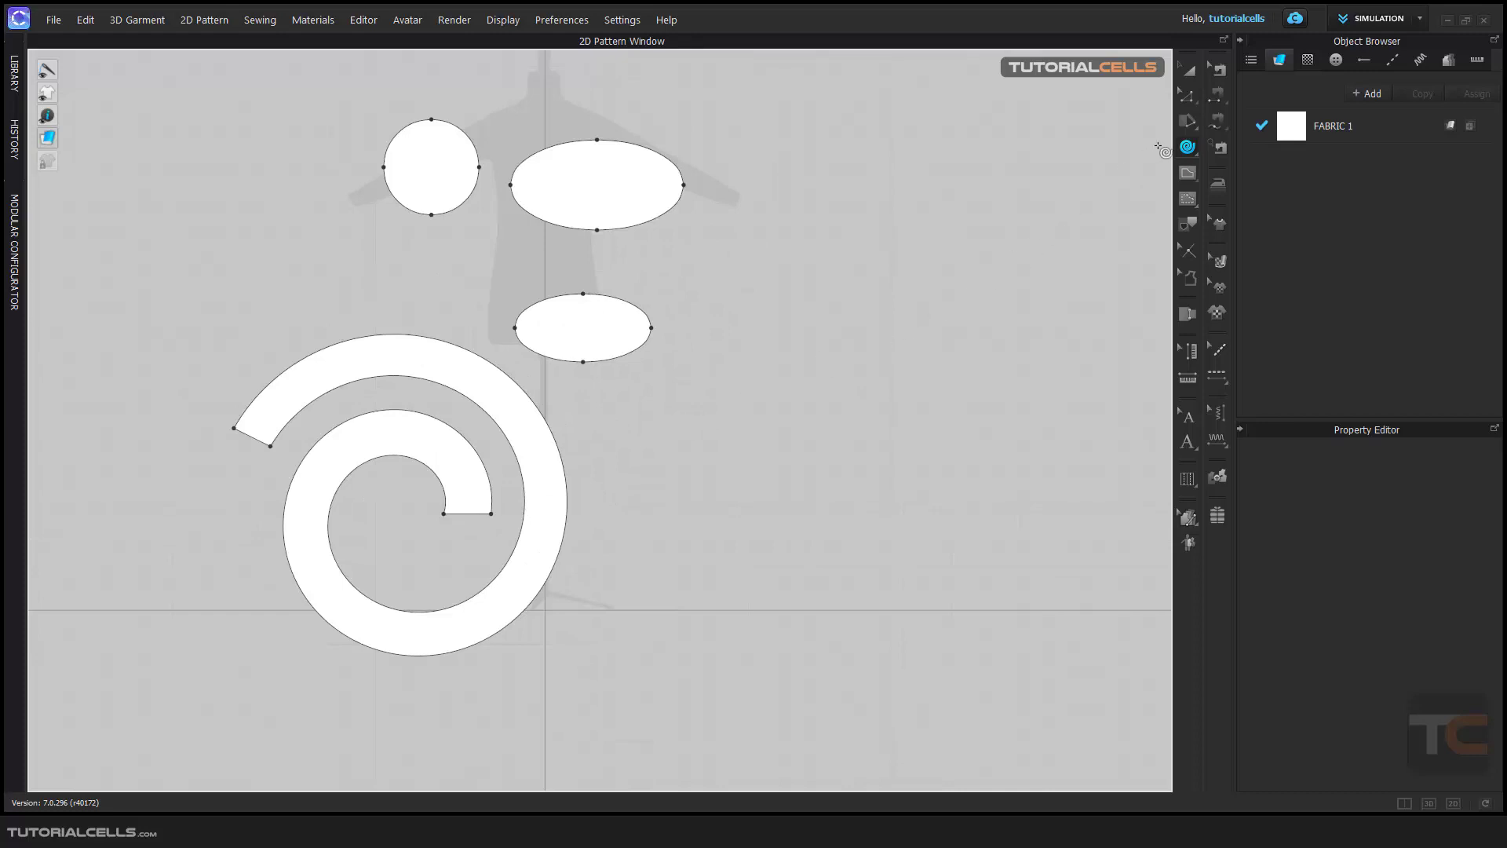
click(1187, 149)
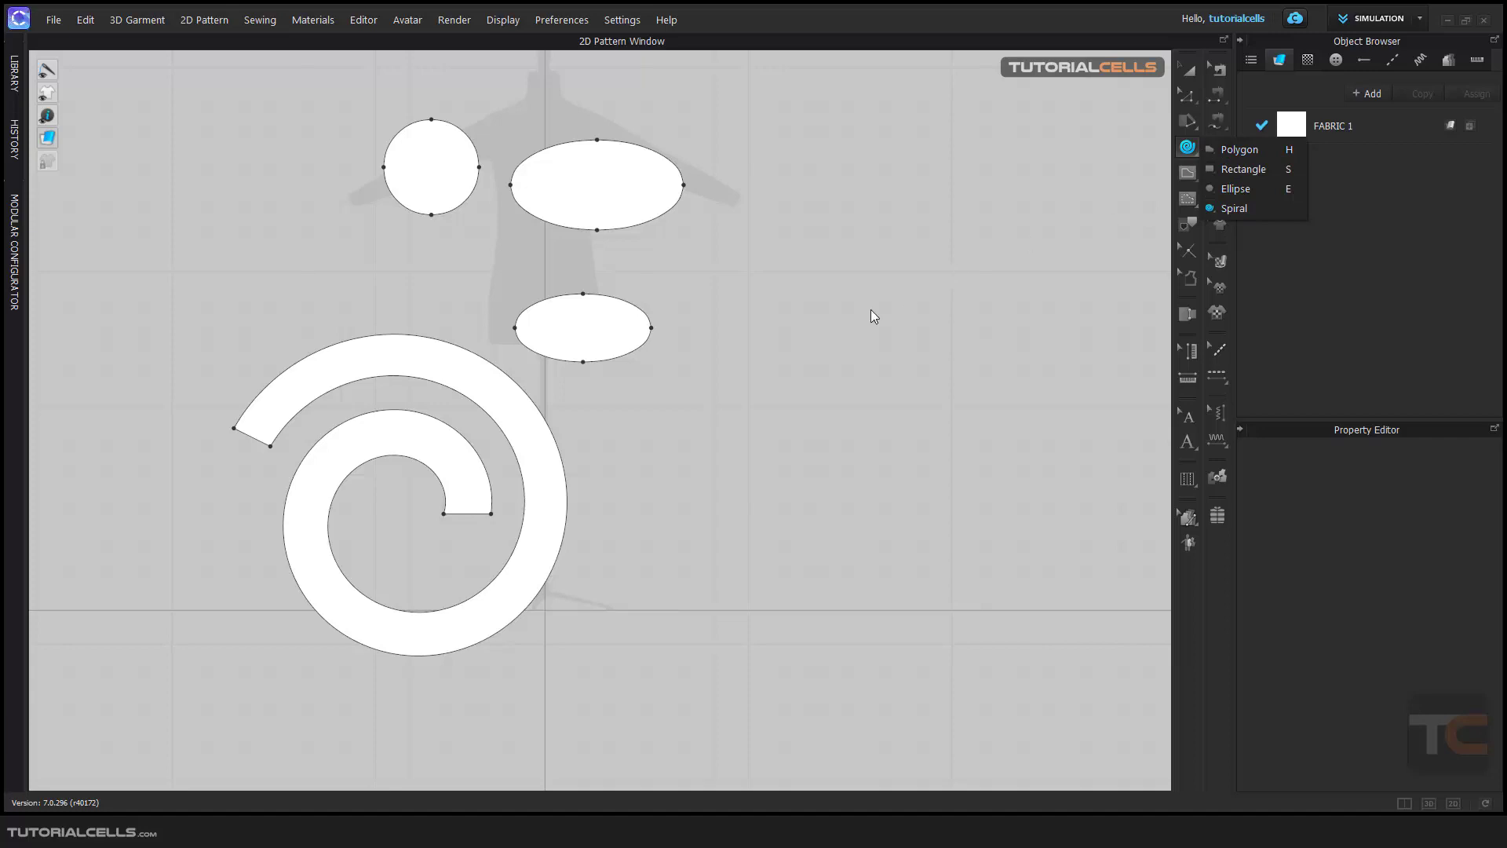
click(774, 316)
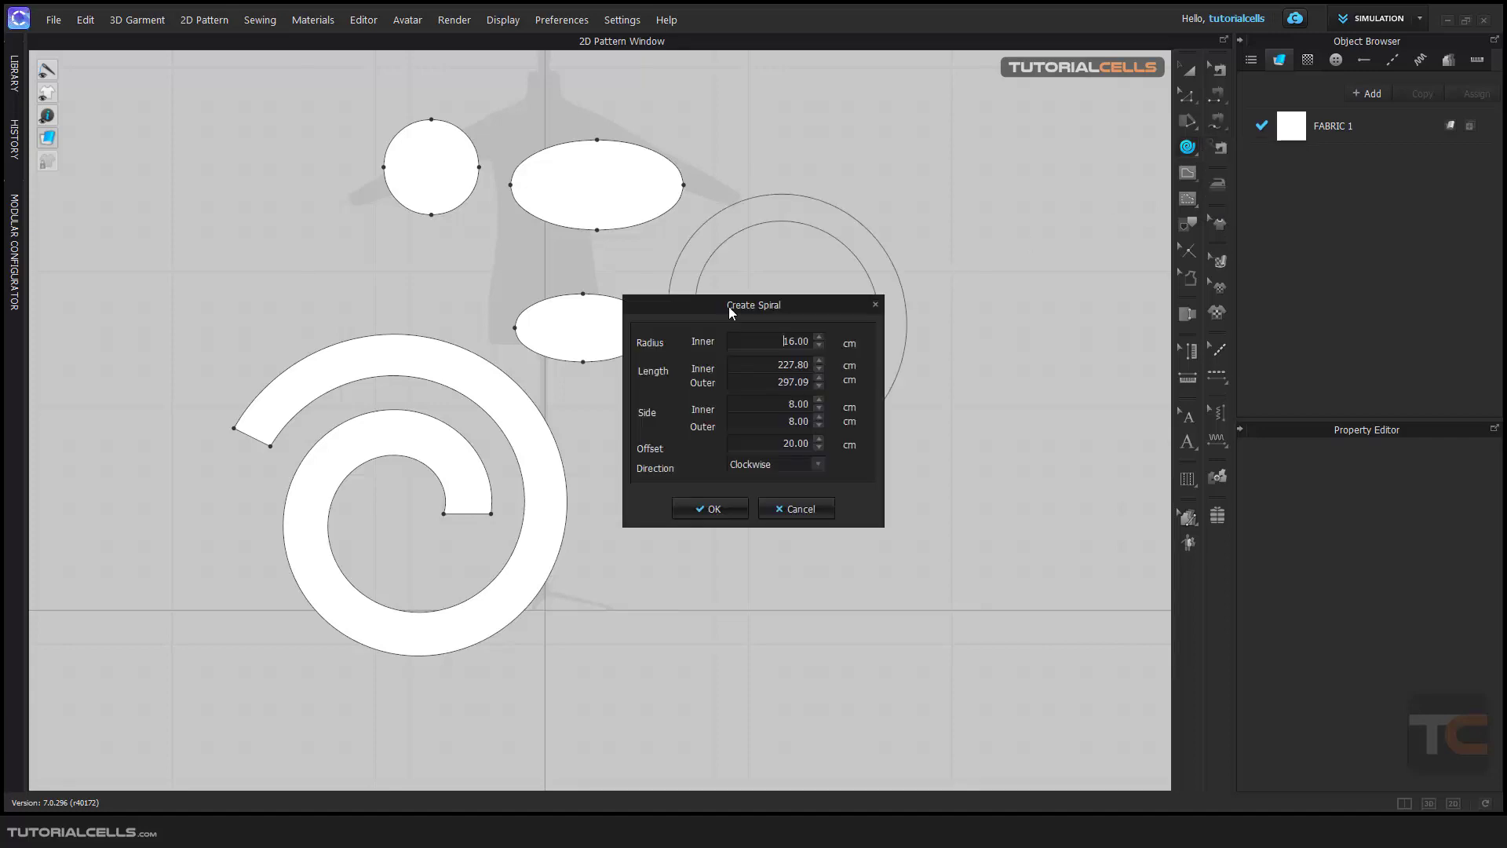
click(797, 509)
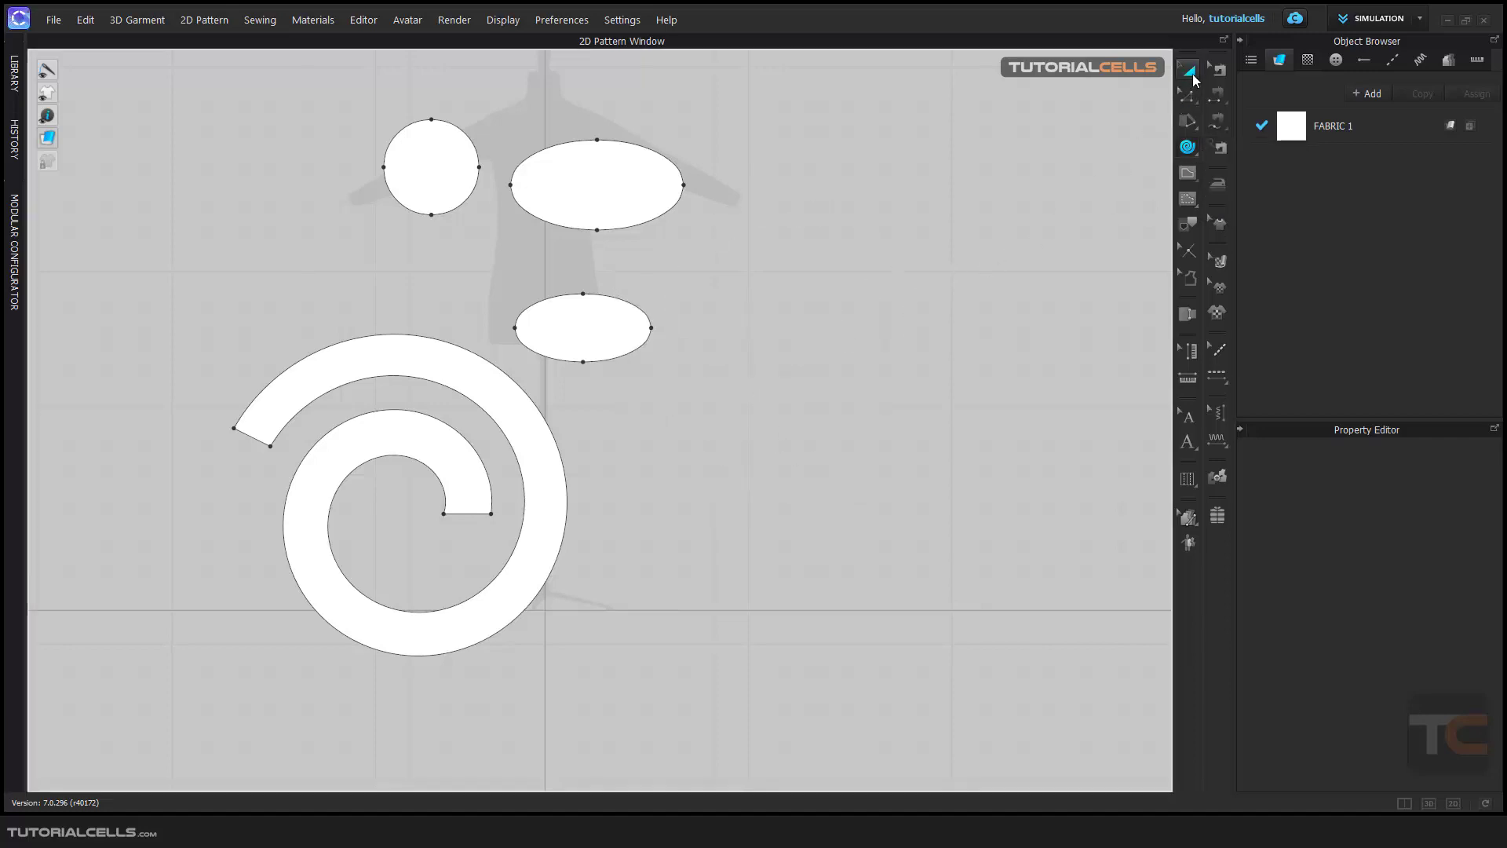
- Leave the Spiral tool for the pattern selection tool and bring up the available pattern shape tools
click(1187, 69)
click(1186, 149)
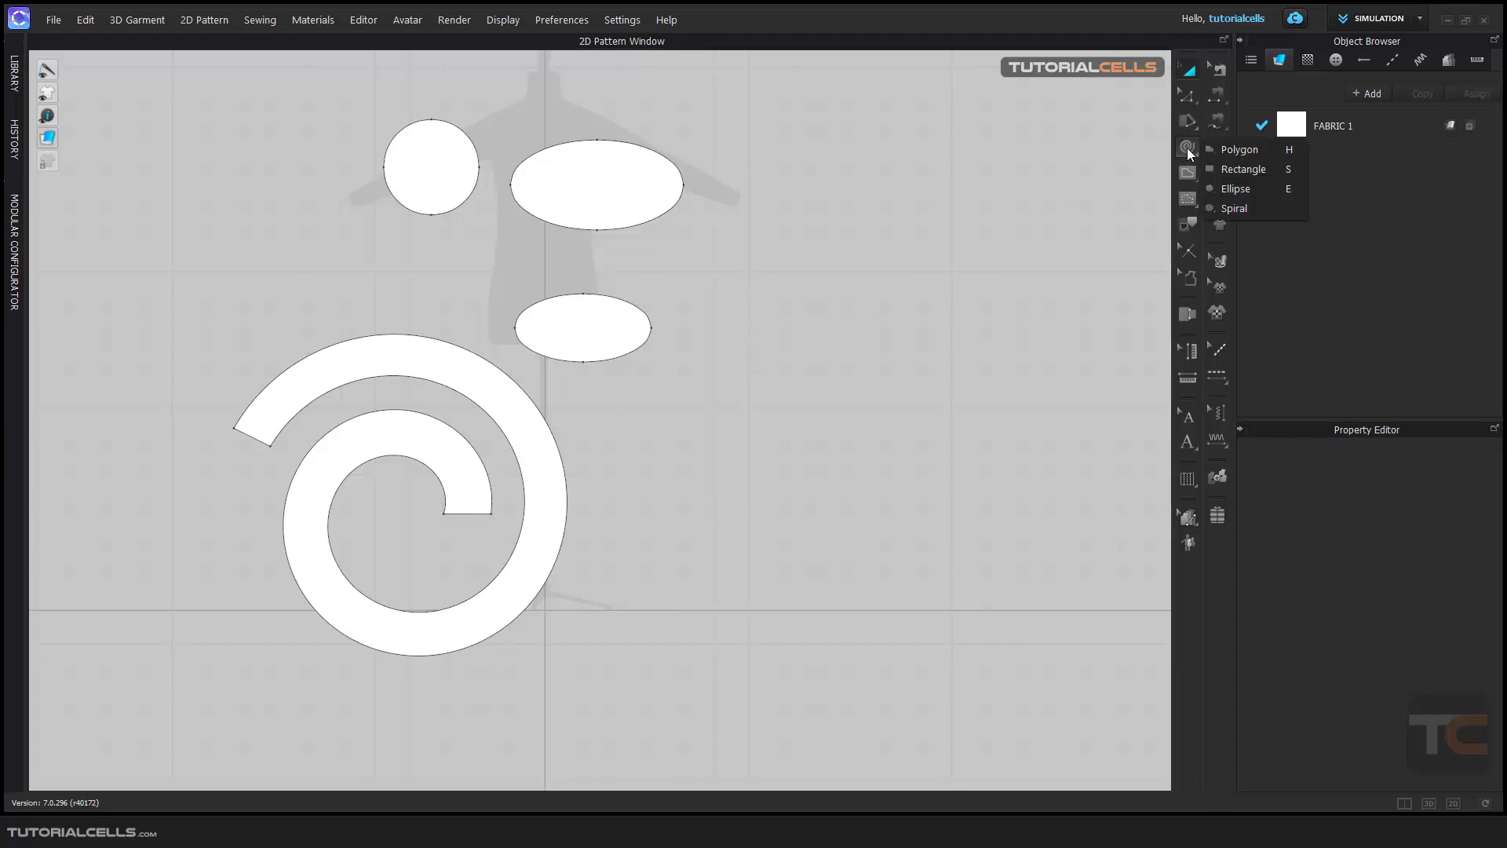